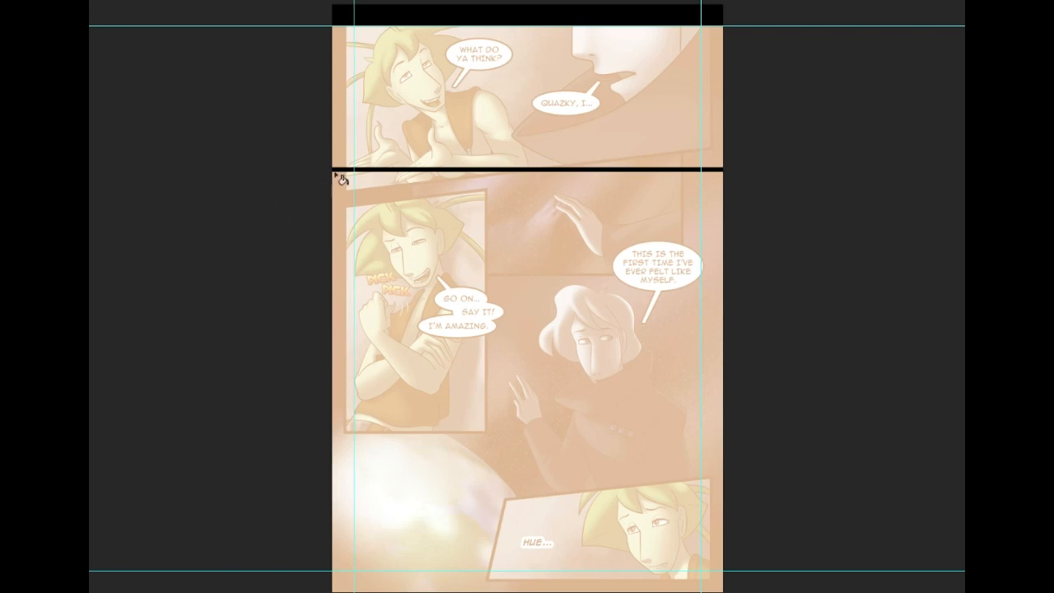
Step: Hide the guides and choose a thin tapered brush preset from further down the brush list
key("ctrl+semicolon")
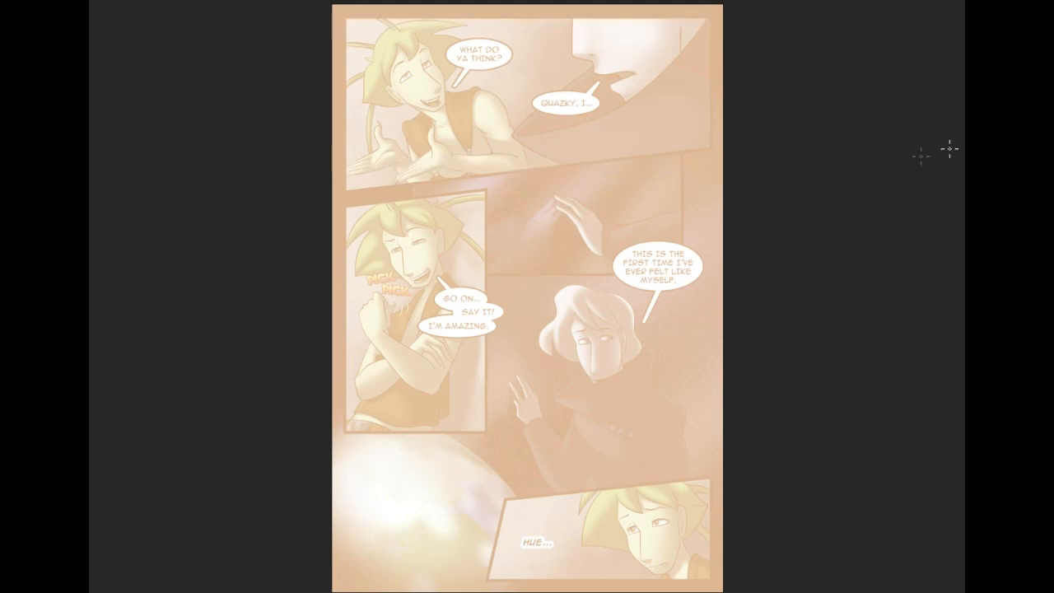
left_click(91, 1)
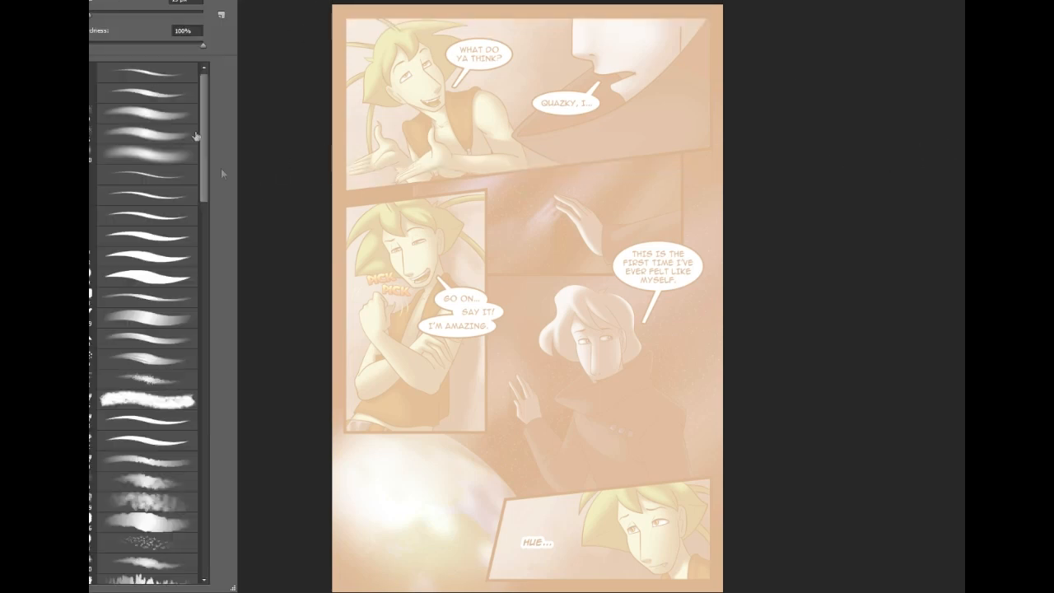
mouse_move(206, 170)
left_mouse_down()
mouse_move(258, 545)
mouse_move(243, 519)
mouse_move(229, 442)
left_mouse_up()
left_click(159, 256)
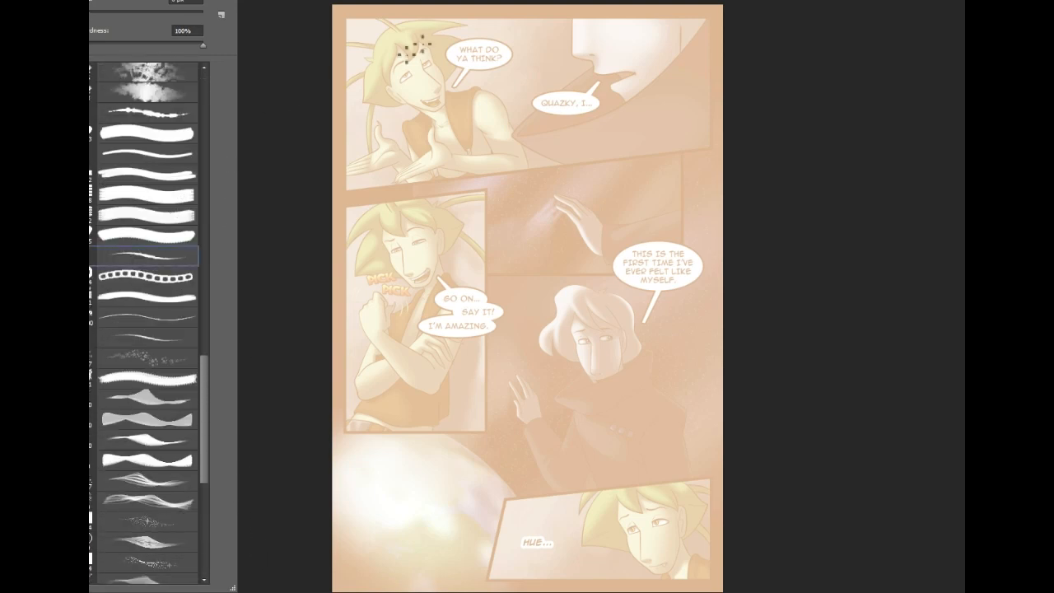
key("Return")
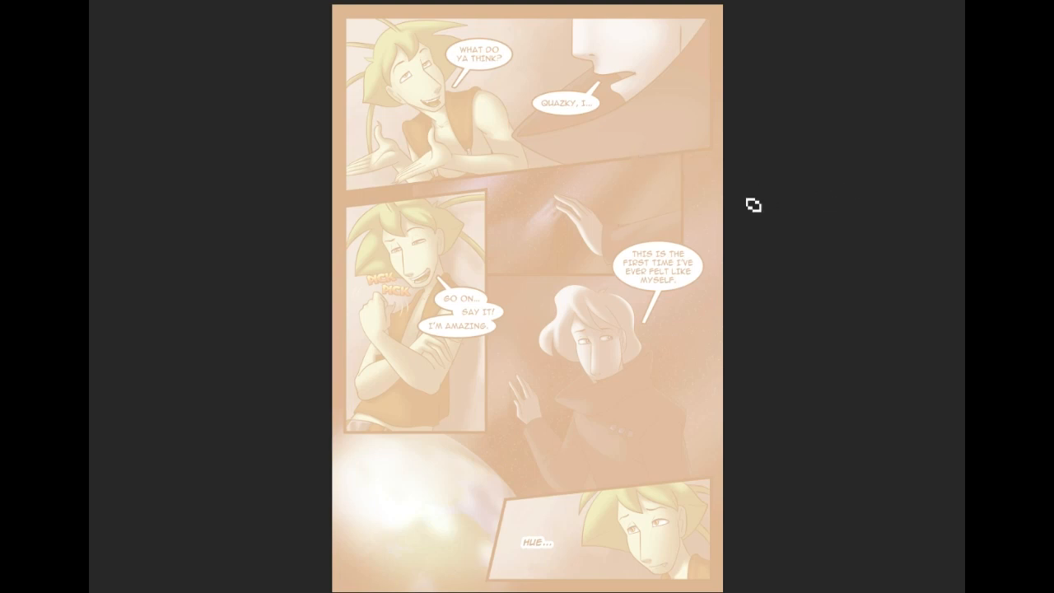
Step: Switch to Lazy Nezumi Pro, set the massive smooth preset's position smoothing amount to 11, and save the preset
mouse_move(515, 191)
left_mouse_down()
mouse_move(680, 277)
mouse_move(620, 262)
mouse_move(608, 239)
mouse_move(656, 185)
left_mouse_up()
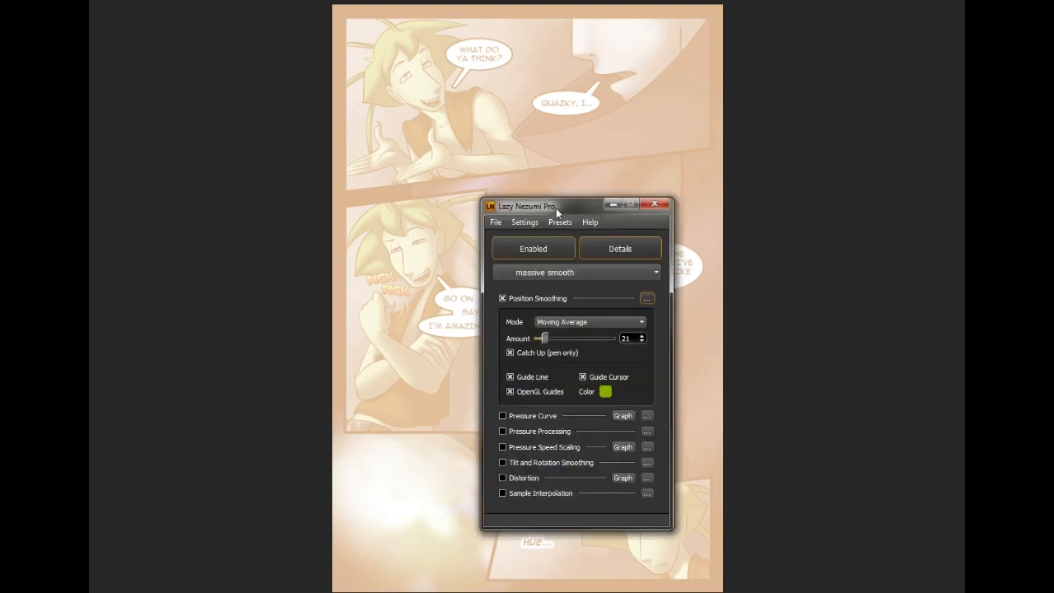
left_click(660, 204)
left_click(541, 338)
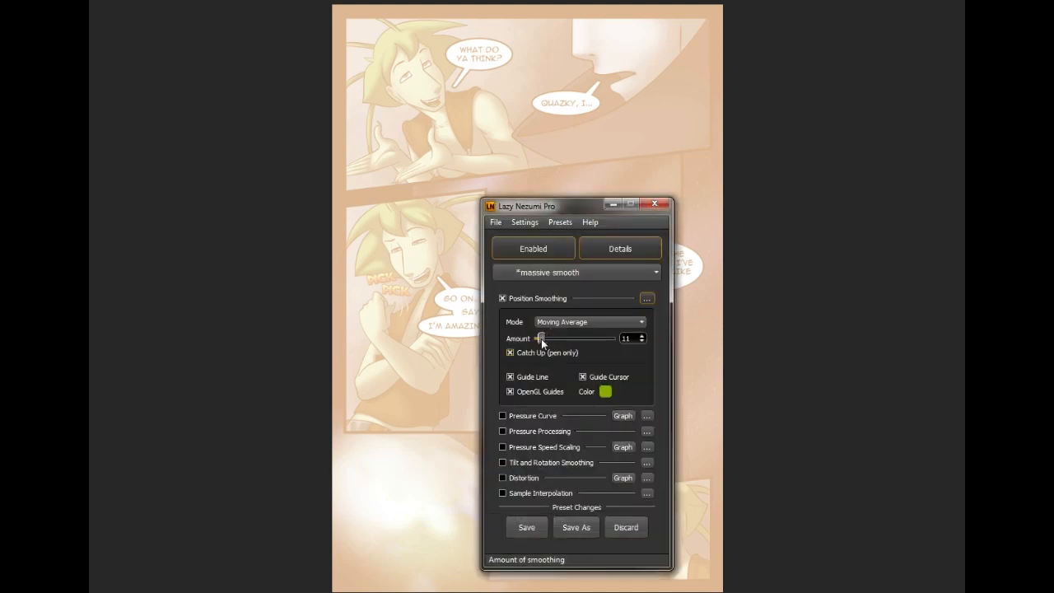
left_click(527, 527)
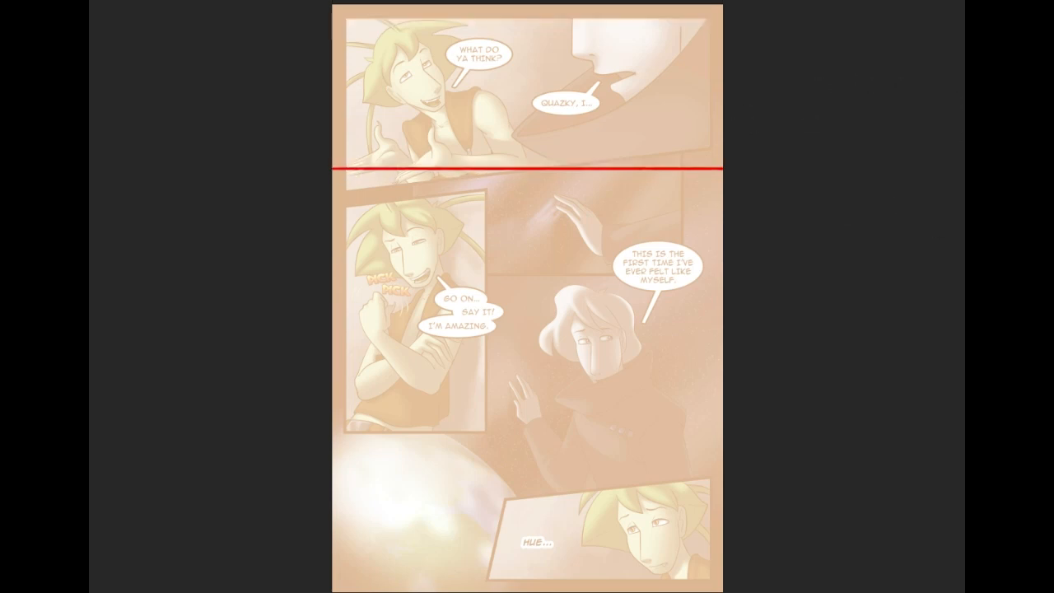
Step: Show the guides, trace all four with red lines across the comic page, and hide the guides
key("ctrl+semicolon")
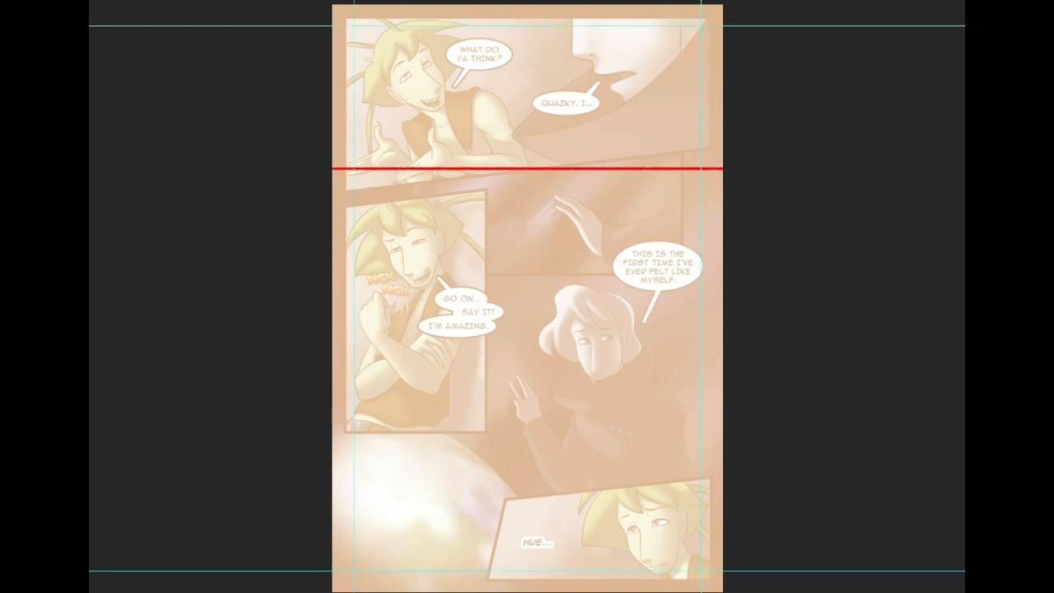
left_click_drag(325, 34, 792, 45)
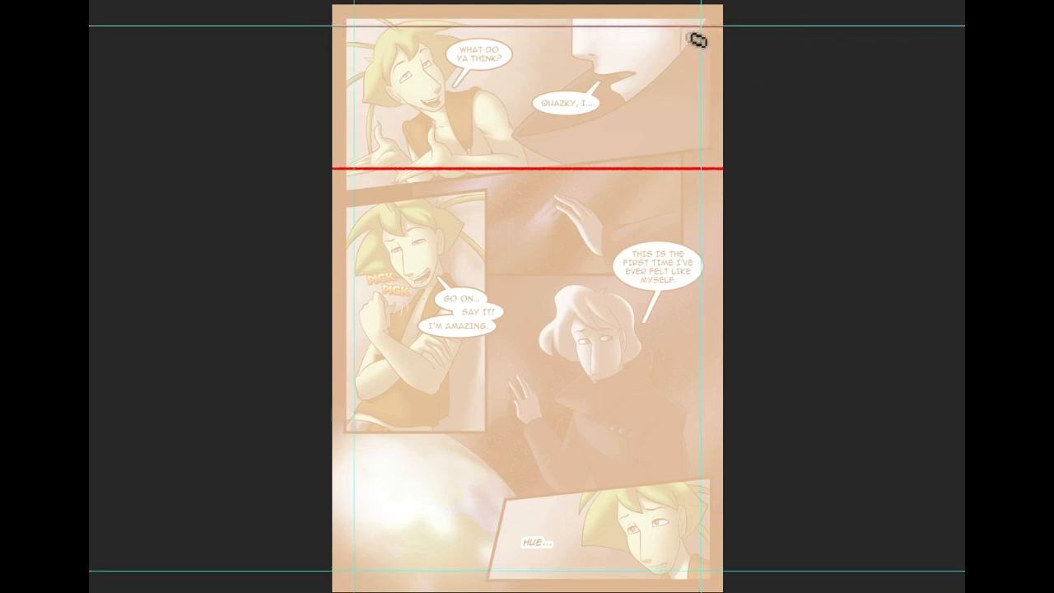
mouse_move(700, 28)
left_mouse_down()
mouse_move(730, 240)
mouse_move(722, 555)
mouse_move(332, 571)
mouse_move(355, 5)
left_mouse_up()
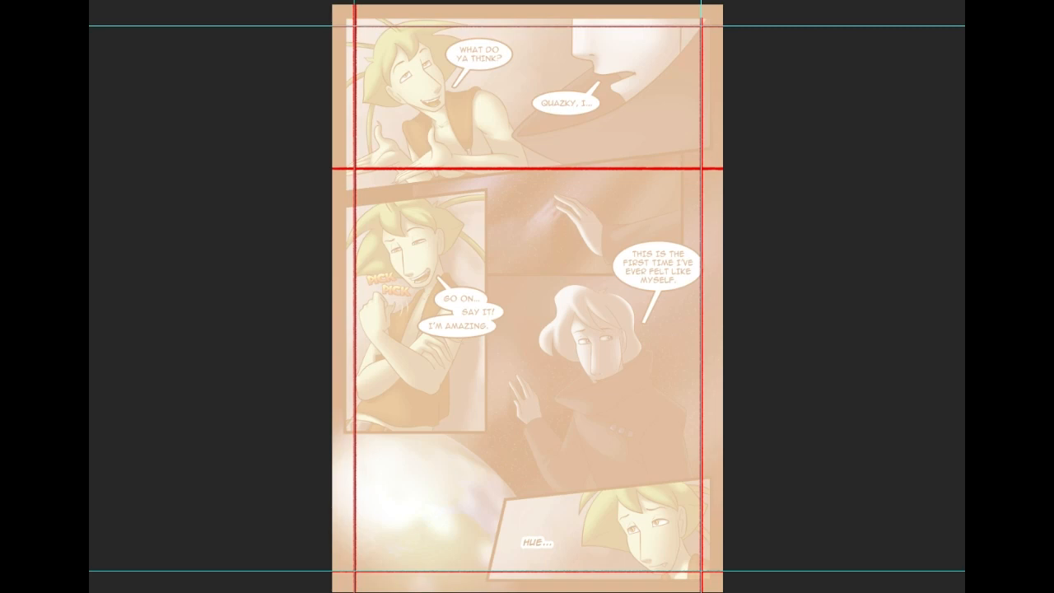
key("ctrl+semicolon")
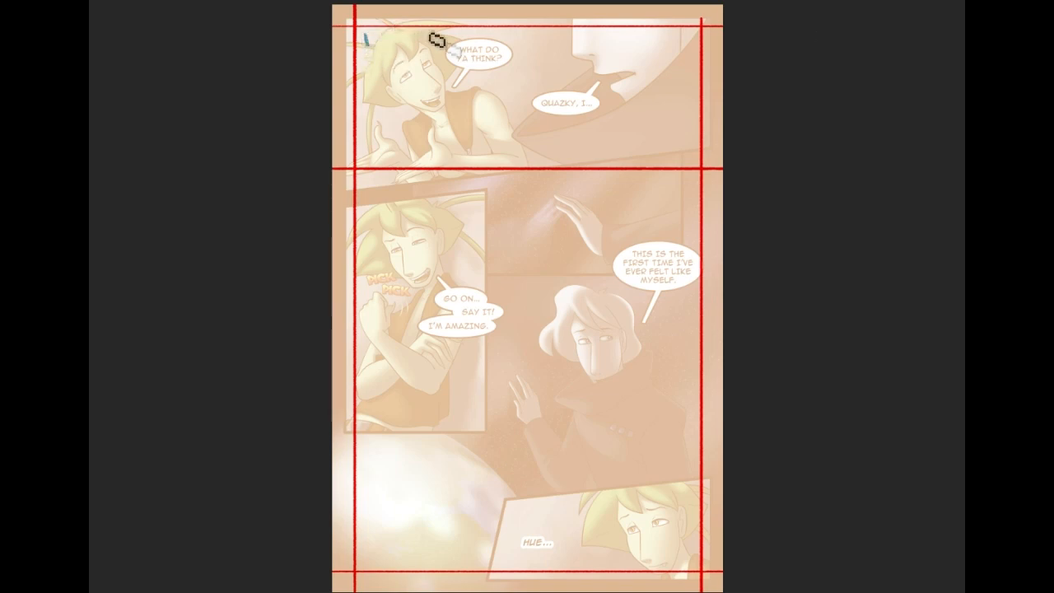
Step: Handwrite the numbers 1 to 5 in blue on the page's five comic panels in reading order
mouse_move(501, 188)
left_mouse_down()
mouse_move(527, 205)
mouse_move(533, 189)
left_mouse_up()
key("ctrl+z")
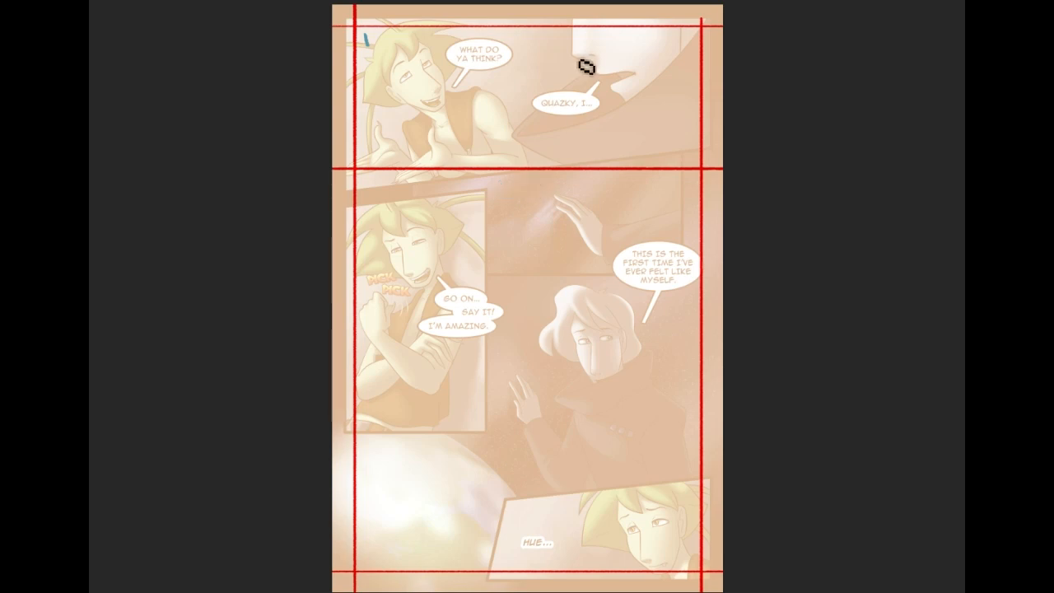
left_click_drag(368, 224, 393, 240)
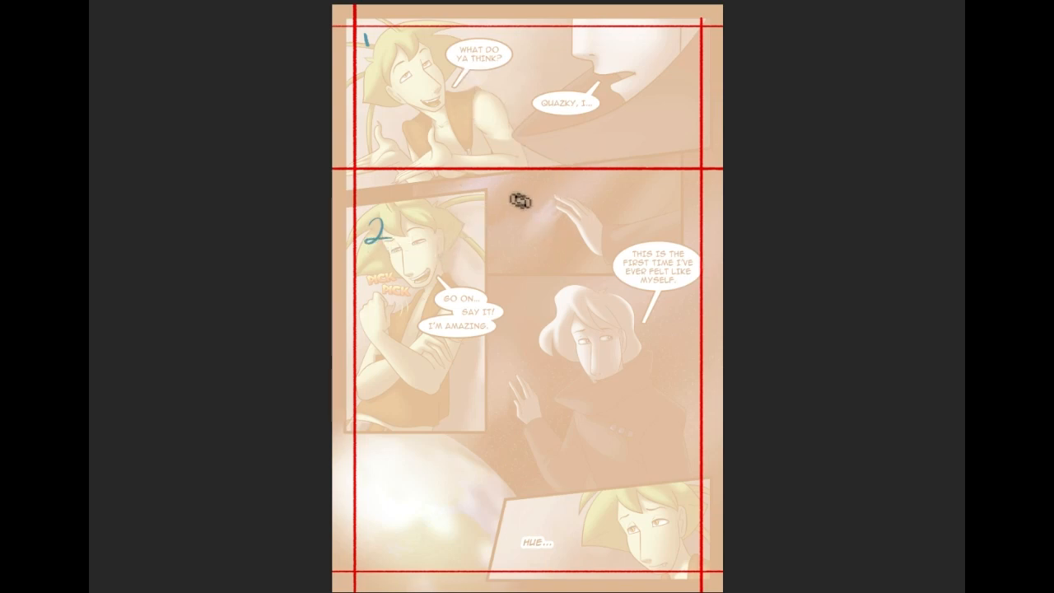
mouse_move(512, 189)
left_mouse_down()
mouse_move(537, 208)
mouse_move(511, 206)
left_mouse_up()
mouse_move(518, 290)
left_mouse_down()
mouse_move(538, 309)
mouse_move(533, 323)
left_mouse_up()
left_click_drag(544, 504, 545, 527)
left_click_drag(545, 505, 559, 504)
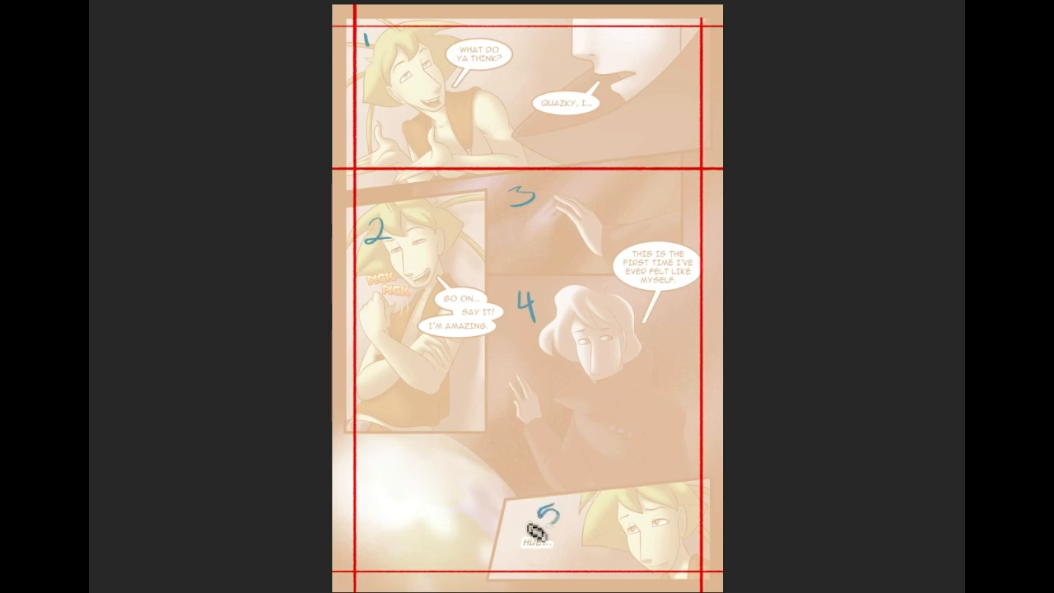
mouse_move(374, 53)
left_mouse_down()
mouse_move(409, 280)
mouse_move(596, 206)
mouse_move(555, 536)
left_mouse_up()
key("ctrl+z")
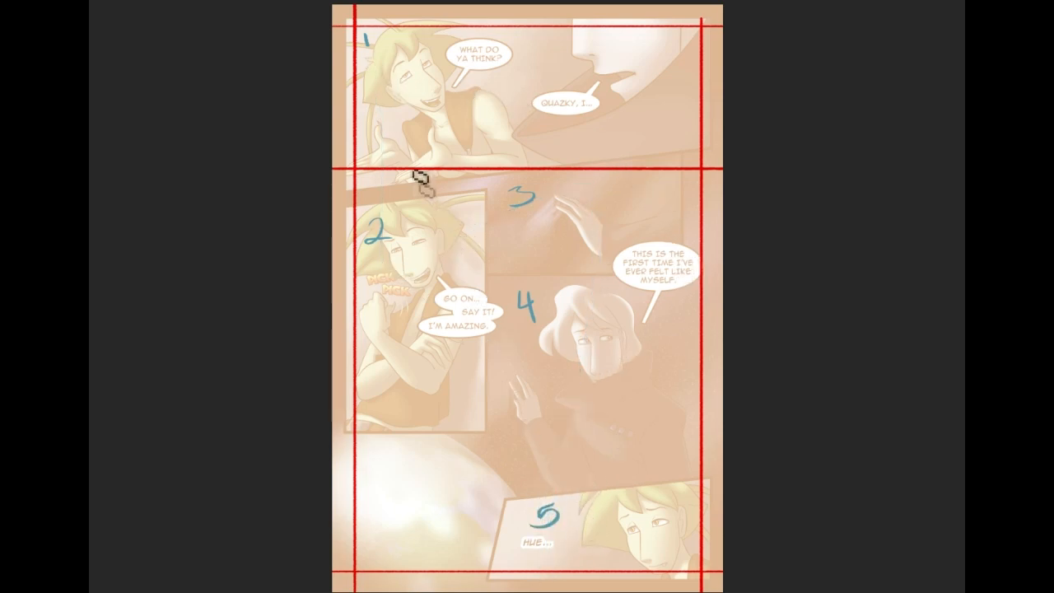
mouse_move(384, 50)
left_mouse_down()
mouse_move(557, 275)
mouse_move(586, 576)
left_mouse_up()
key("ctrl+z")
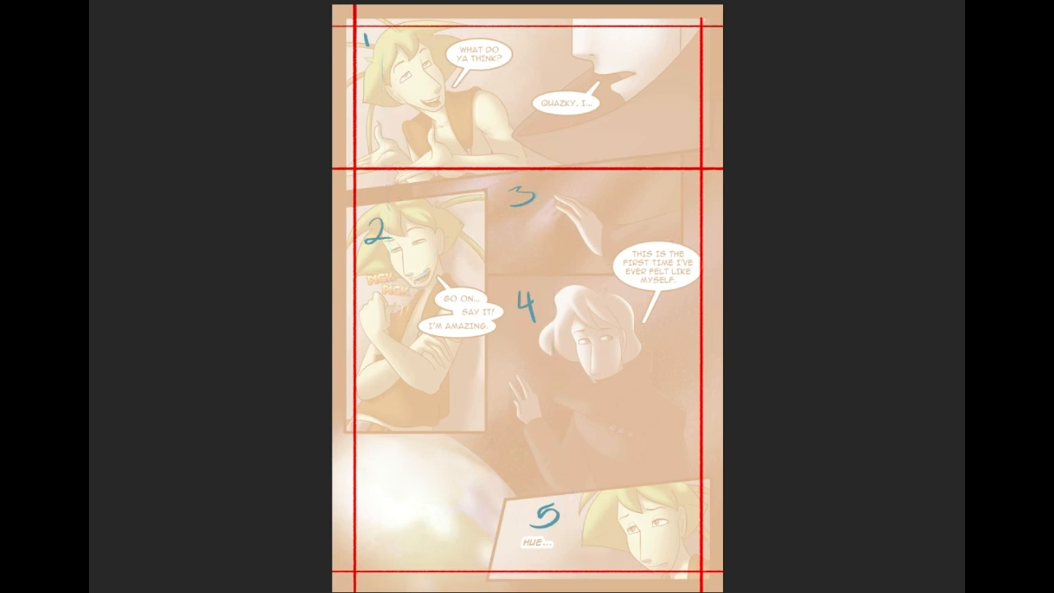
mouse_move(319, 431)
left_mouse_down()
mouse_move(425, 432)
mouse_move(491, 443)
mouse_move(484, 582)
left_mouse_up()
key("ctrl+z")
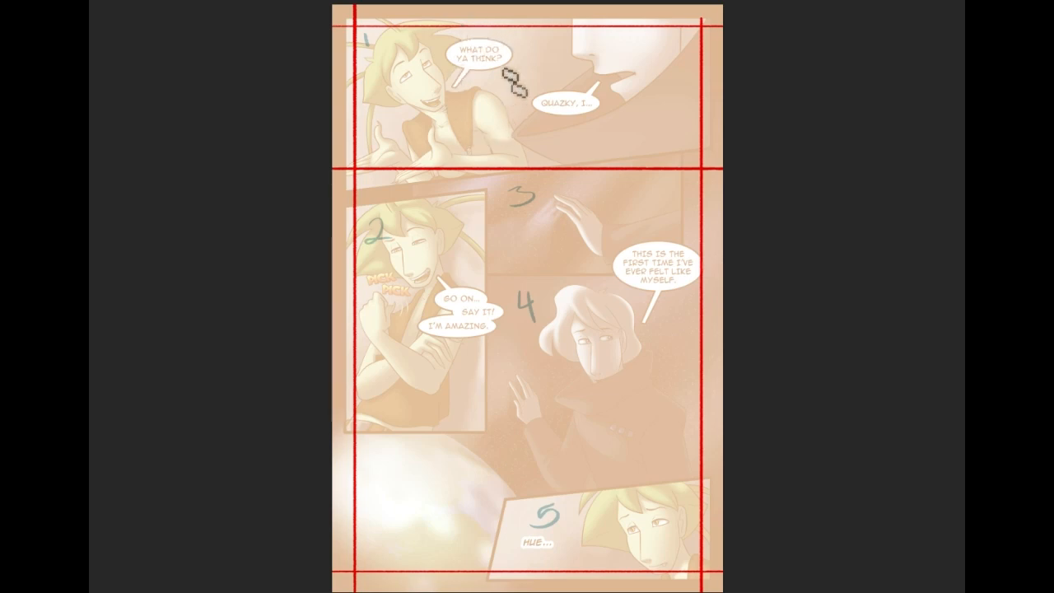
Step: Sketch two red speech balloons in panel 1, one above and one just below the "What do ya think?" balloon
mouse_move(451, 28)
left_mouse_down()
mouse_move(489, 64)
mouse_move(475, 75)
mouse_move(509, 46)
mouse_move(502, 33)
mouse_move(518, 50)
mouse_move(494, 62)
mouse_move(500, 31)
mouse_move(520, 41)
mouse_move(481, 54)
mouse_move(509, 45)
mouse_move(508, 31)
mouse_move(498, 61)
mouse_move(524, 51)
mouse_move(497, 32)
mouse_move(522, 41)
mouse_move(502, 35)
mouse_move(511, 60)
mouse_move(497, 62)
mouse_move(503, 29)
mouse_move(456, 38)
mouse_move(522, 36)
mouse_move(504, 31)
mouse_move(521, 51)
mouse_move(502, 30)
mouse_move(502, 59)
left_mouse_up()
key("ctrl+z")
key("ctrl+z")
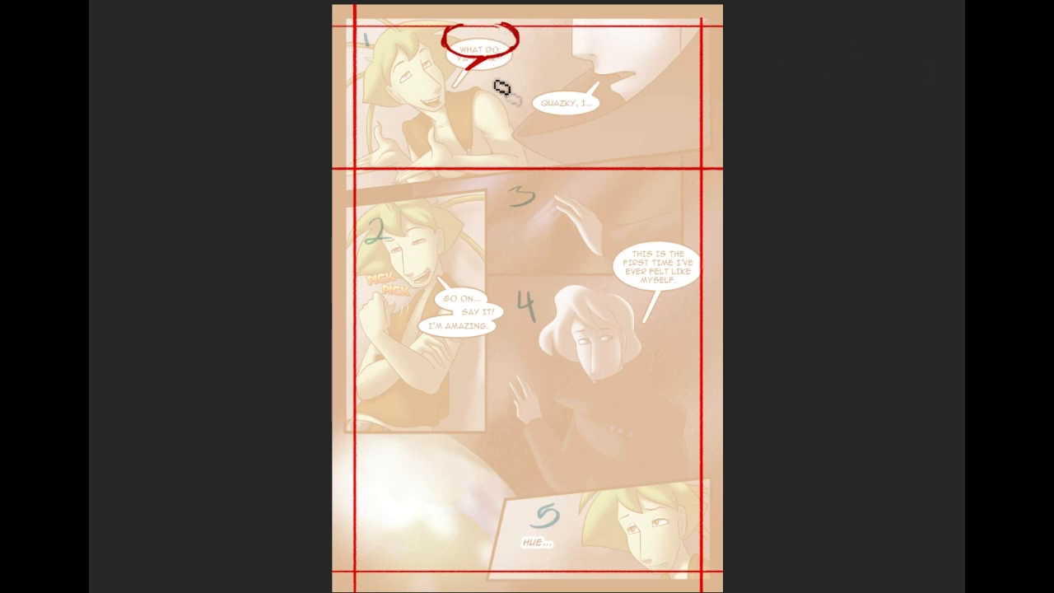
mouse_move(519, 104)
left_mouse_down()
mouse_move(528, 76)
mouse_move(551, 101)
left_mouse_up()
key("ctrl+z")
left_click_drag(499, 78, 546, 59)
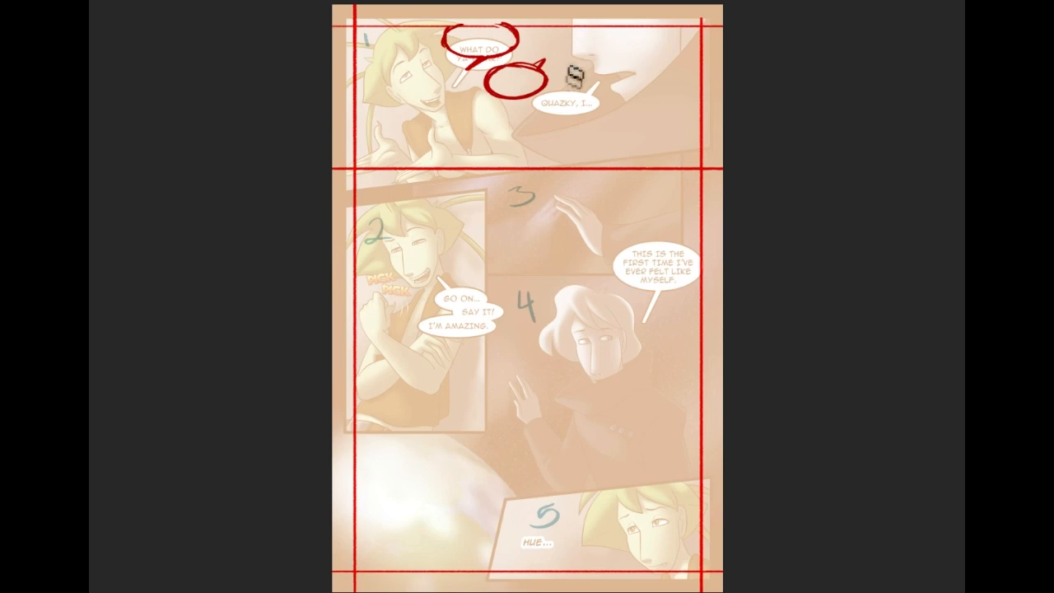
key("ctrl+z")
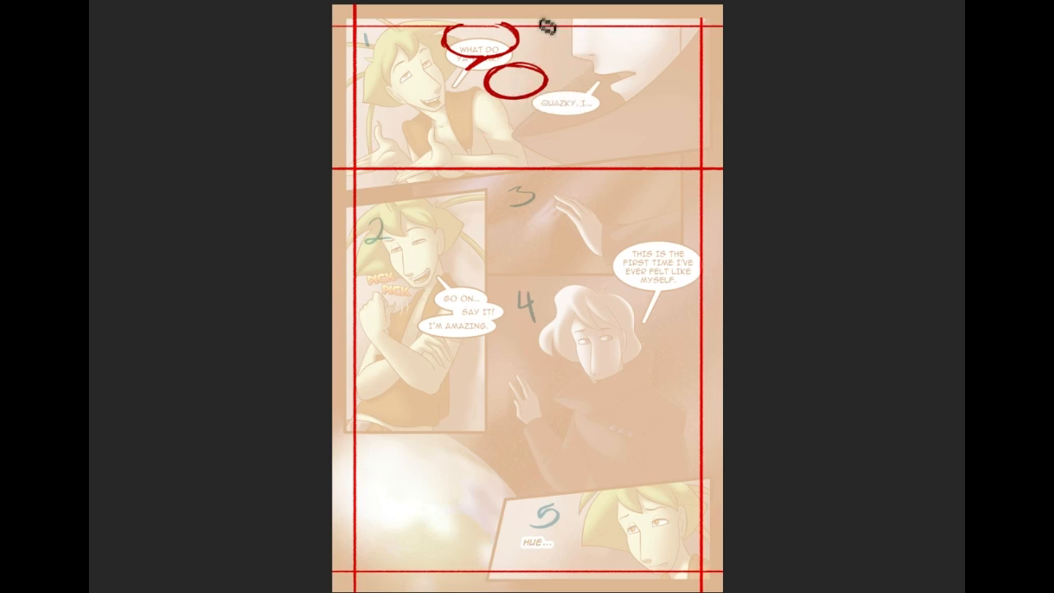
Step: Sketch a jagged red face profile with its jaw and back outline over the close-up face in the top tier
mouse_move(540, 18)
left_mouse_down()
mouse_move(547, 53)
mouse_move(573, 60)
left_mouse_up()
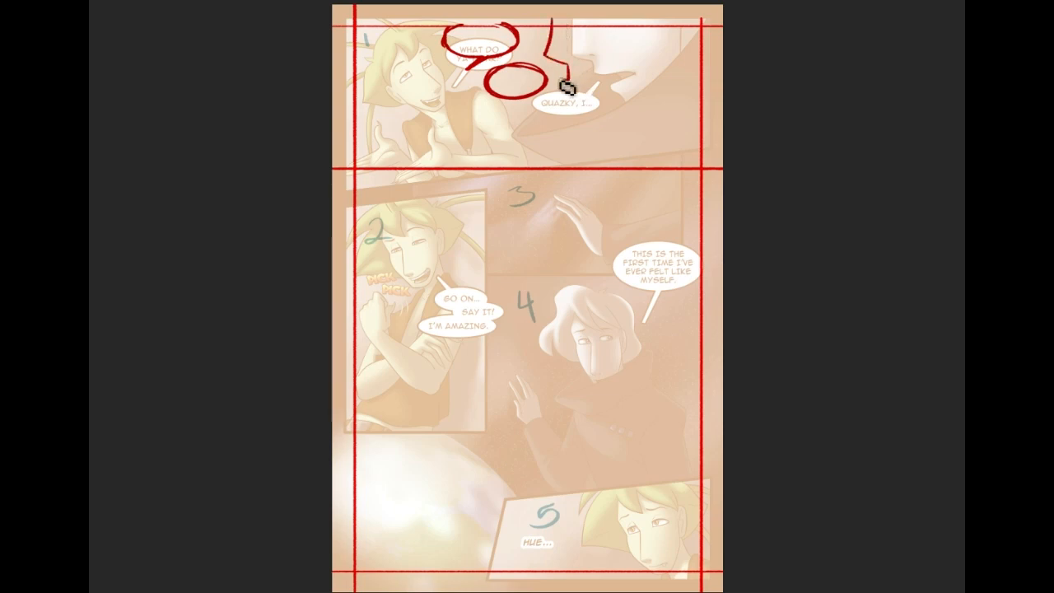
left_click_drag(565, 66, 589, 86)
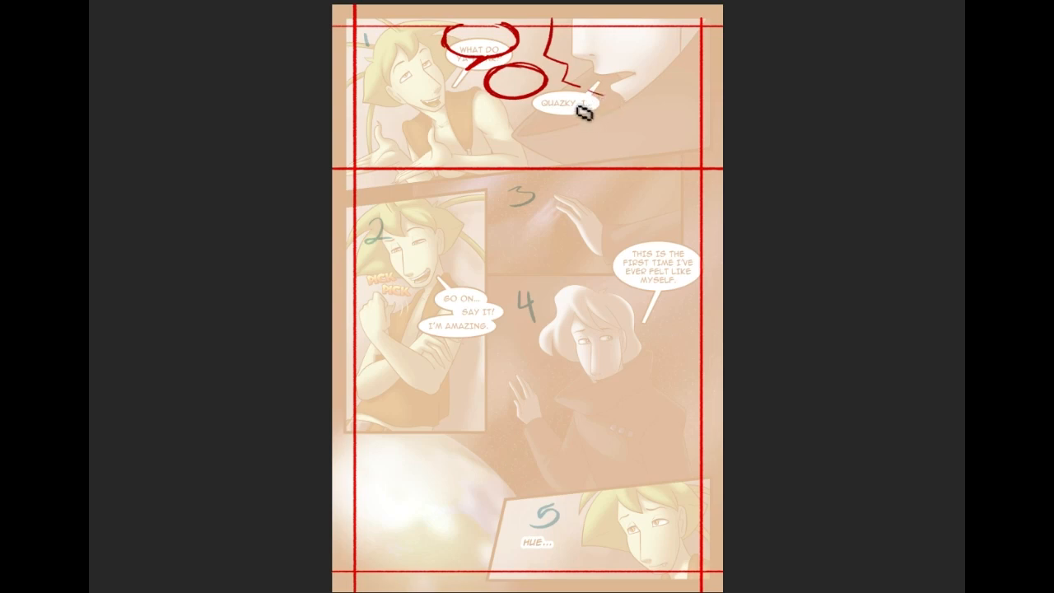
left_click_drag(585, 101, 597, 89)
mouse_move(582, 117)
left_mouse_down()
mouse_move(589, 164)
mouse_move(580, 153)
mouse_move(670, 92)
mouse_move(595, 147)
mouse_move(667, 94)
mouse_move(690, 32)
left_mouse_up()
left_click_drag(676, 86, 685, 25)
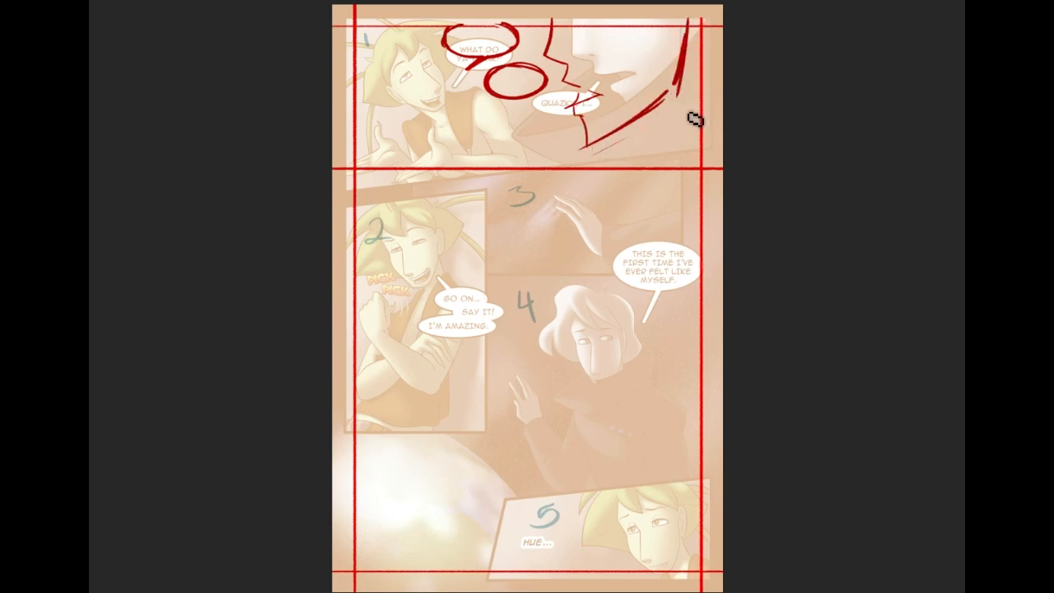
Step: Add two long diagonal lines beneath the close-up face and reinforce its zigzag profile, neck and back outline
left_click_drag(713, 76, 517, 187)
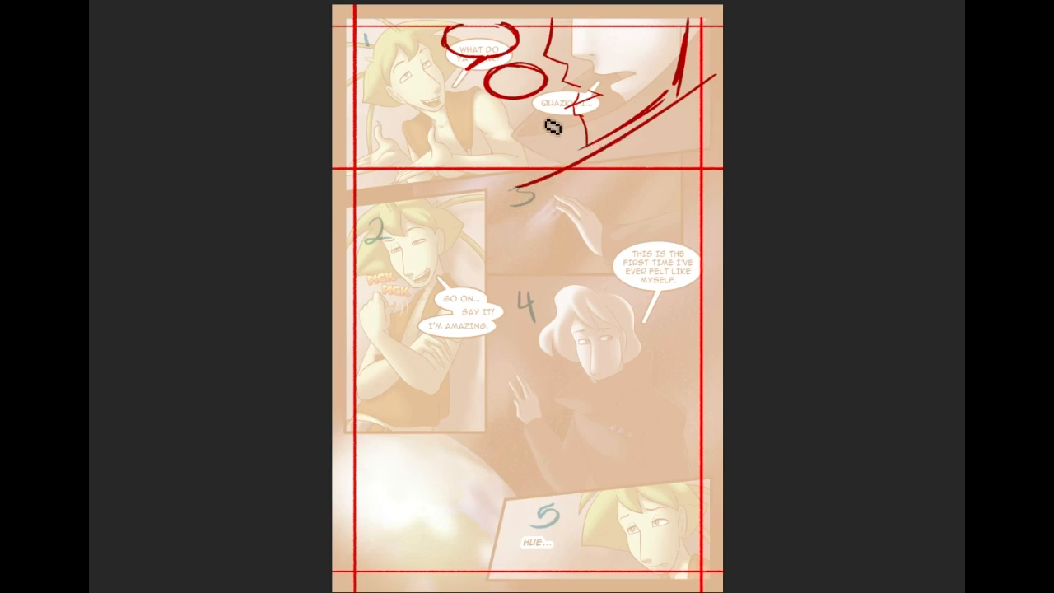
key("ctrl+z")
left_click_drag(562, 104, 453, 181)
mouse_move(554, 47)
left_mouse_down()
mouse_move(579, 59)
mouse_move(597, 80)
left_mouse_up()
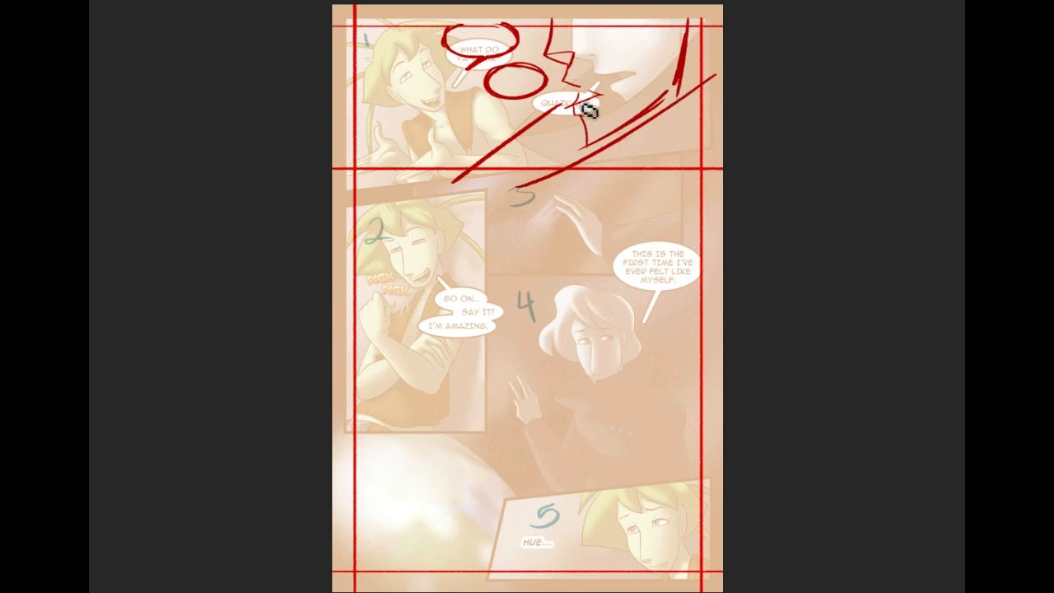
left_click_drag(570, 87, 608, 161)
key("ctrl+z")
left_click_drag(565, 81, 603, 155)
left_click_drag(681, 16, 677, 109)
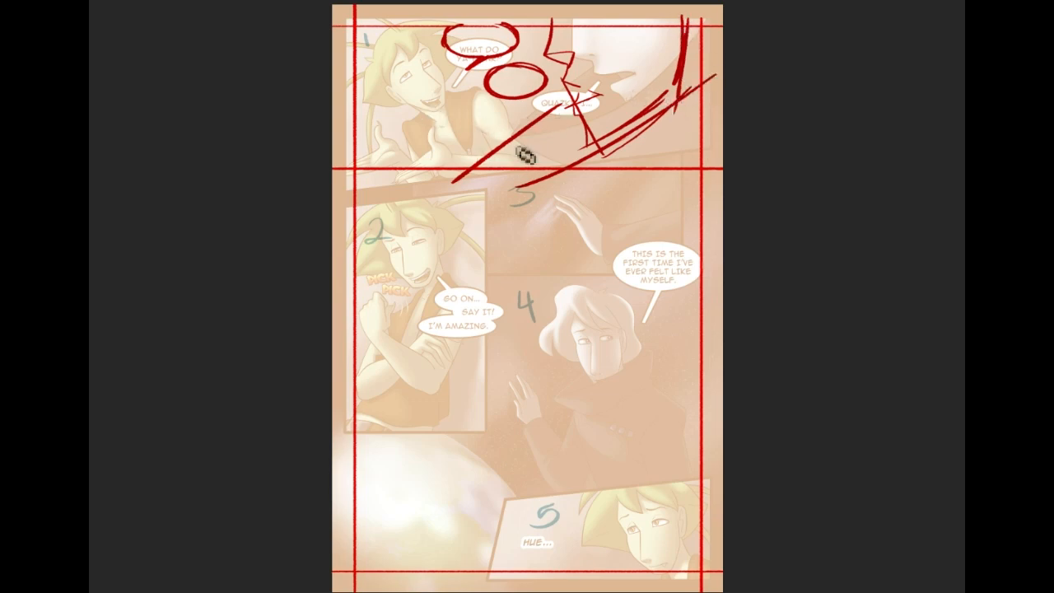
Step: Fill the wedge between the two diagonal lines below the face with red parallel hatching
left_click_drag(486, 158, 495, 171)
left_click_drag(494, 155, 517, 171)
mouse_move(508, 145)
left_mouse_down()
mouse_move(532, 134)
mouse_move(540, 174)
left_mouse_up()
left_click_drag(524, 131, 555, 167)
mouse_move(540, 118)
left_mouse_down()
mouse_move(562, 161)
mouse_move(574, 159)
left_mouse_up()
mouse_move(557, 110)
left_mouse_down()
mouse_move(586, 156)
mouse_move(595, 153)
left_mouse_up()
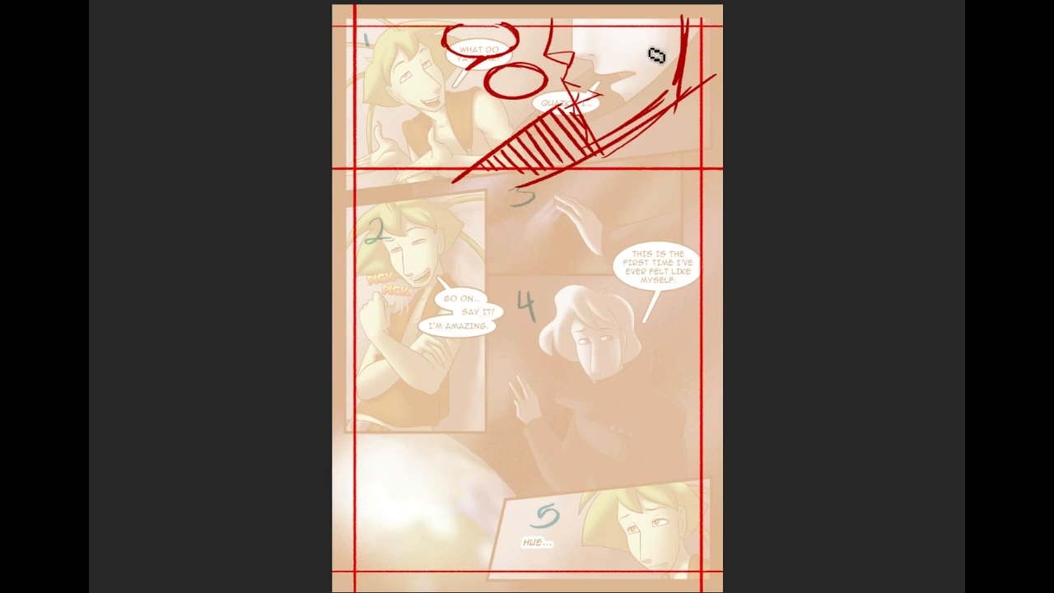
Step: Draw a tall rectangular inset panel frame in red over the right end of the top tier
left_click_drag(642, 11, 652, 168)
key("ctrl+z")
mouse_move(632, 11)
left_mouse_down()
mouse_move(632, 188)
mouse_move(652, 188)
mouse_move(626, 187)
mouse_move(694, 186)
left_mouse_up()
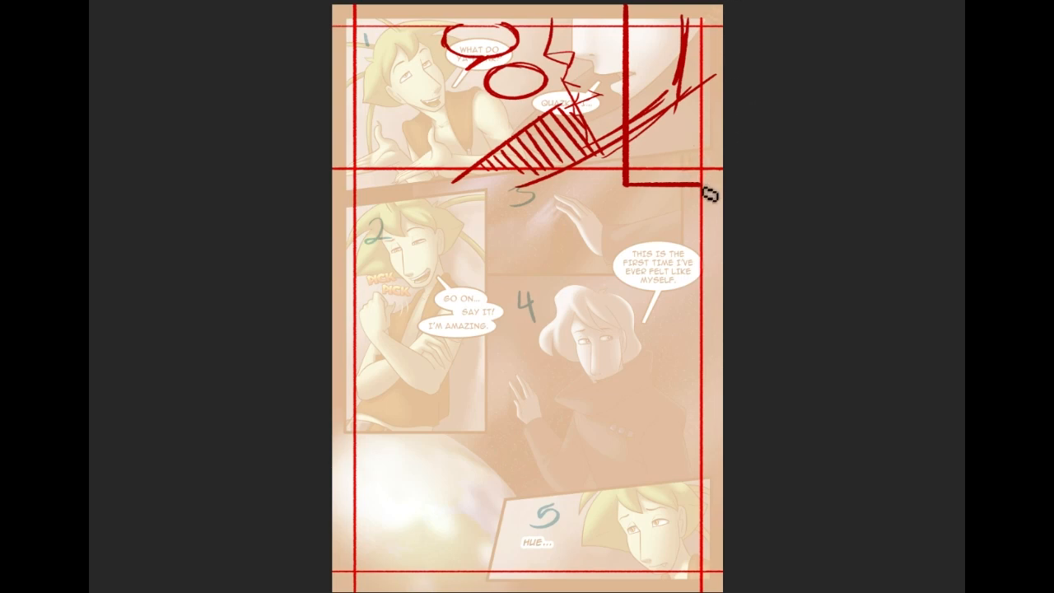
left_click_drag(705, 187, 699, 10)
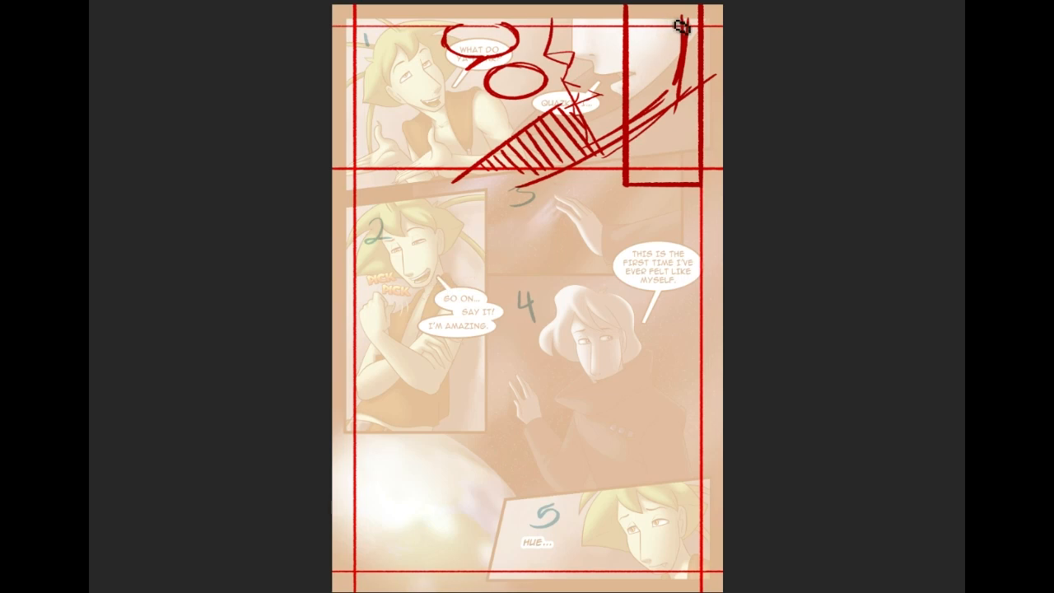
Step: Sketch a speech balloon atop the tall inset panel, and number the large top panel 1 and the inset 2
mouse_move(649, 61)
left_mouse_down()
mouse_move(668, 21)
mouse_move(706, 44)
mouse_move(659, 51)
mouse_move(691, 37)
mouse_move(665, 27)
left_mouse_up()
key("ctrl+z")
key("ctrl+z")
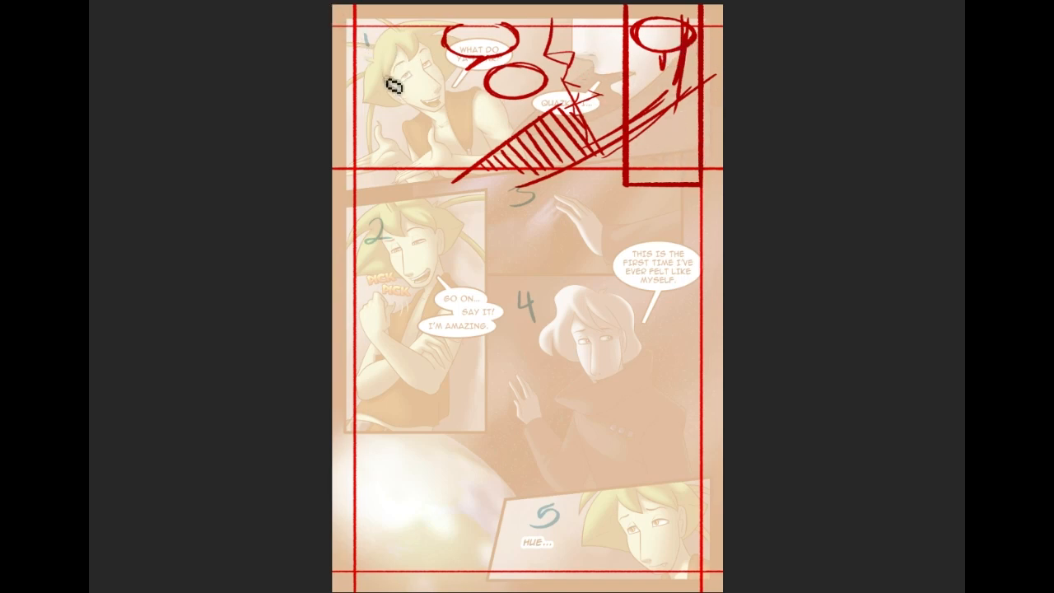
left_click_drag(374, 146, 377, 157)
left_click_drag(681, 144, 692, 153)
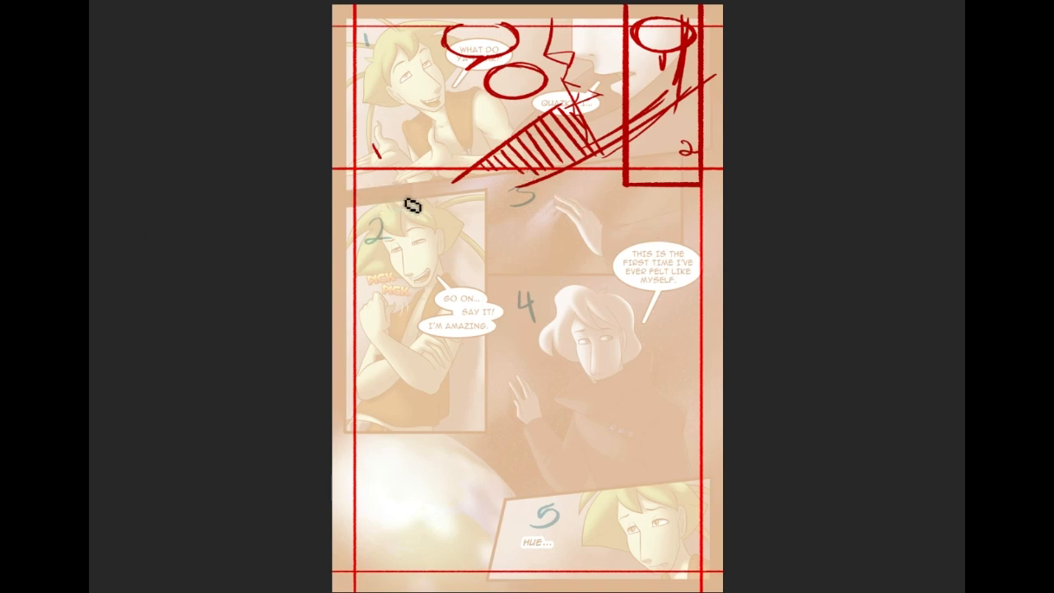
Step: Draw a wide rectangular panel frame in red just below the horizontal red line, starting at the left margin line
left_click_drag(370, 179, 416, 178)
key("ctrl+z")
left_click_drag(343, 177, 542, 179)
mouse_move(356, 180)
left_mouse_down()
mouse_move(356, 257)
mouse_move(540, 275)
left_mouse_up()
left_click_drag(546, 186, 553, 259)
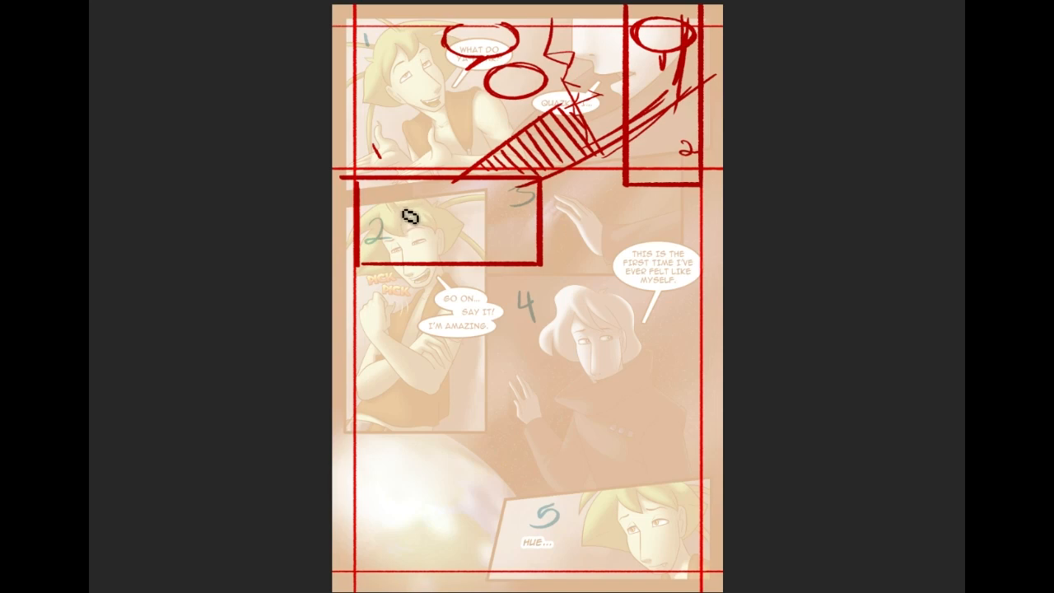
Step: Sketch rough figure lines, a ground line and diagonal background strokes inside the wide lower panel
left_click_drag(393, 204, 406, 234)
mouse_move(398, 194)
left_mouse_down()
mouse_move(422, 240)
mouse_move(409, 202)
mouse_move(452, 248)
mouse_move(416, 245)
mouse_move(450, 245)
left_mouse_up()
left_click_drag(451, 244, 517, 245)
left_click_drag(410, 229, 373, 242)
left_click_drag(395, 183, 393, 235)
left_click_drag(411, 188, 410, 231)
mouse_move(459, 182)
left_mouse_down()
mouse_move(377, 194)
mouse_move(425, 187)
mouse_move(363, 245)
left_mouse_up()
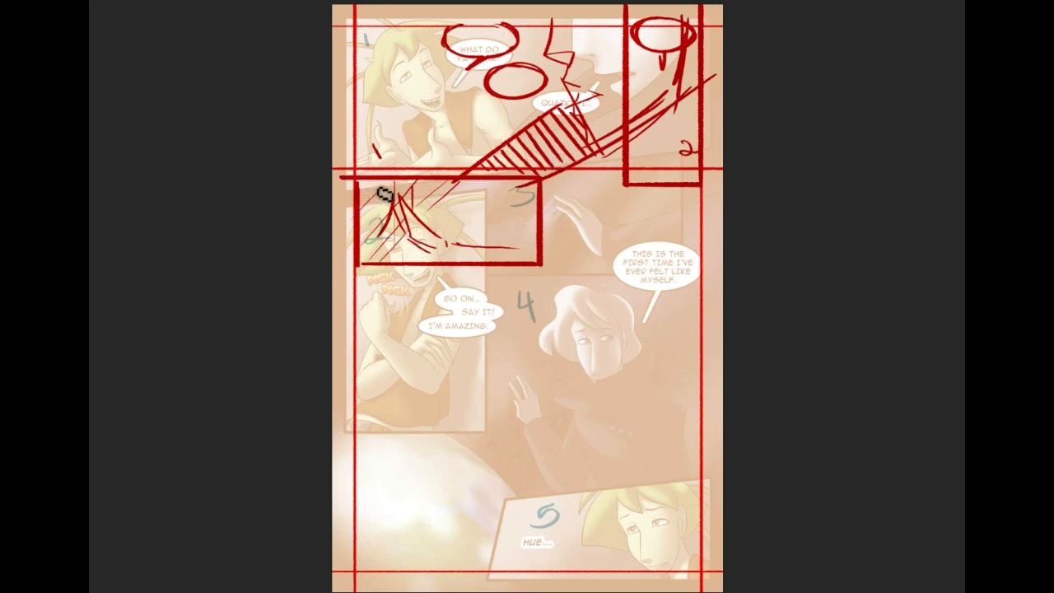
Step: Number the wide lower panel 3, and undo the curved stroke drawn above it
left_click_drag(370, 190, 370, 201)
left_click_drag(406, 129, 394, 174)
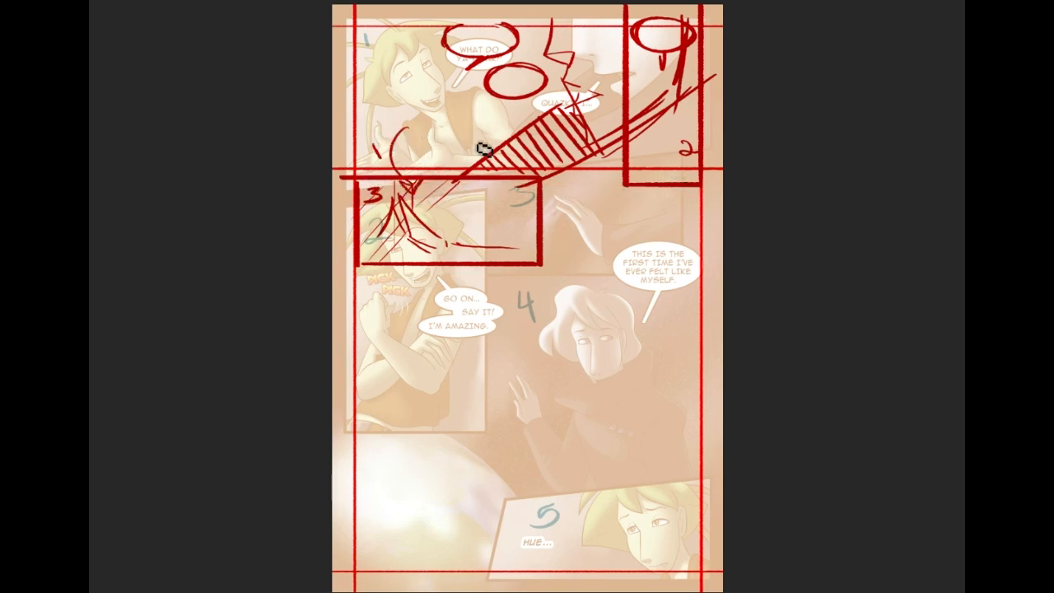
key("ctrl+z")
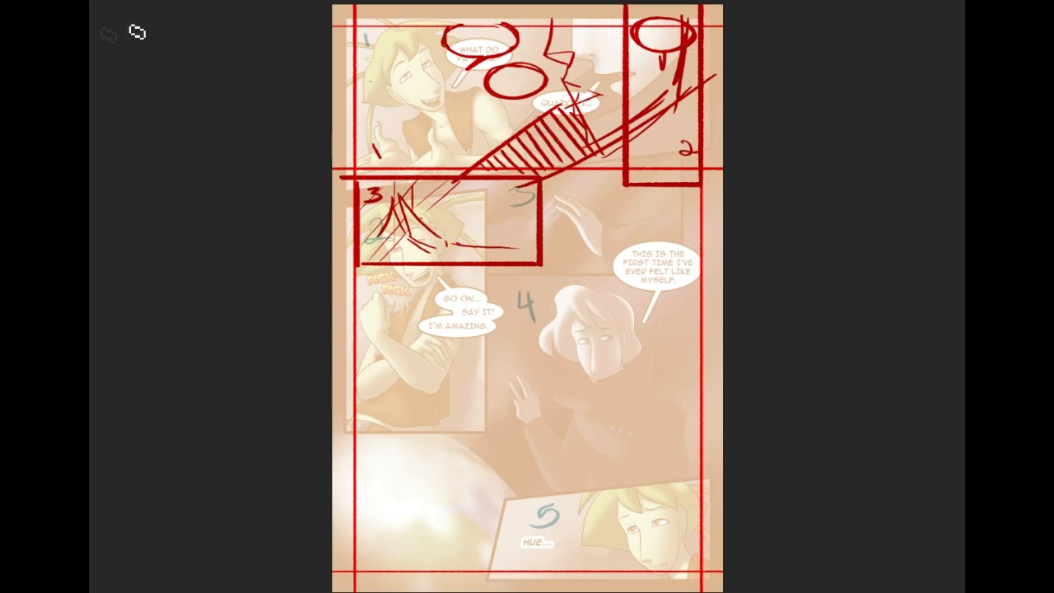
Step: Shorten inset panel 2 by redrawing its lower edge just above the horizontal guide line and deleting the part extending below it
left_click_drag(617, 175, 700, 184)
left_click_drag(621, 163, 698, 162)
key("ctrl+z")
mouse_move(629, 159)
left_mouse_down()
mouse_move(703, 163)
mouse_move(614, 159)
left_mouse_up()
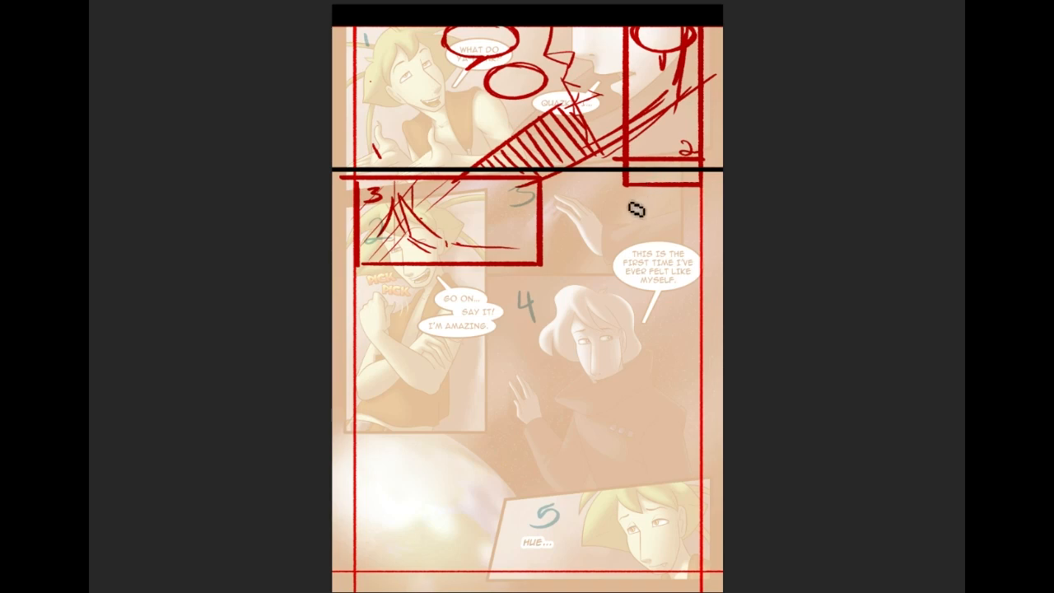
left_click_drag(631, 166, 706, 165)
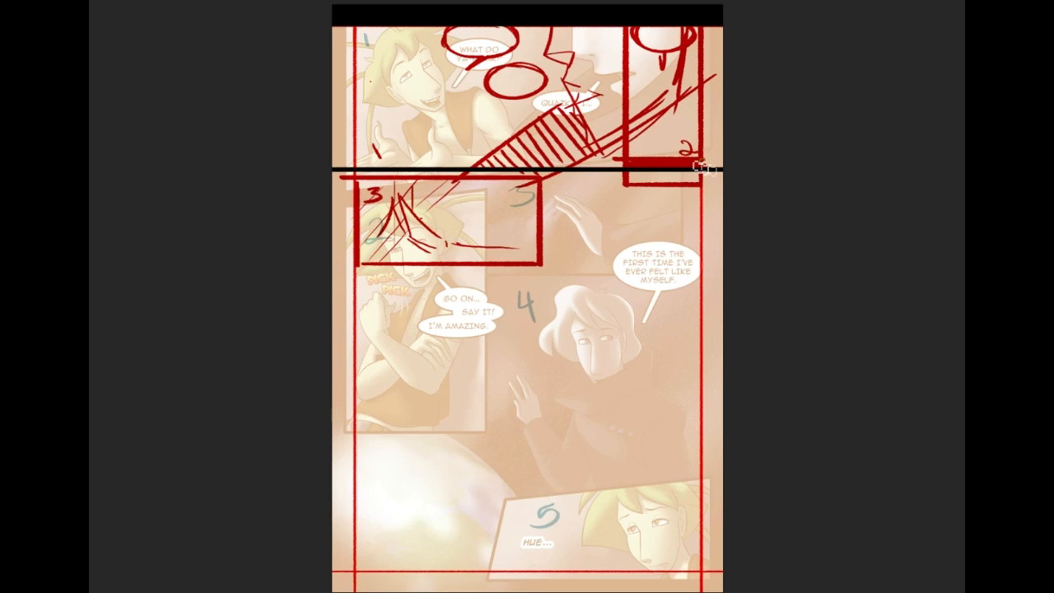
left_click_drag(614, 158, 701, 189)
key("Delete")
key("ctrl+d")
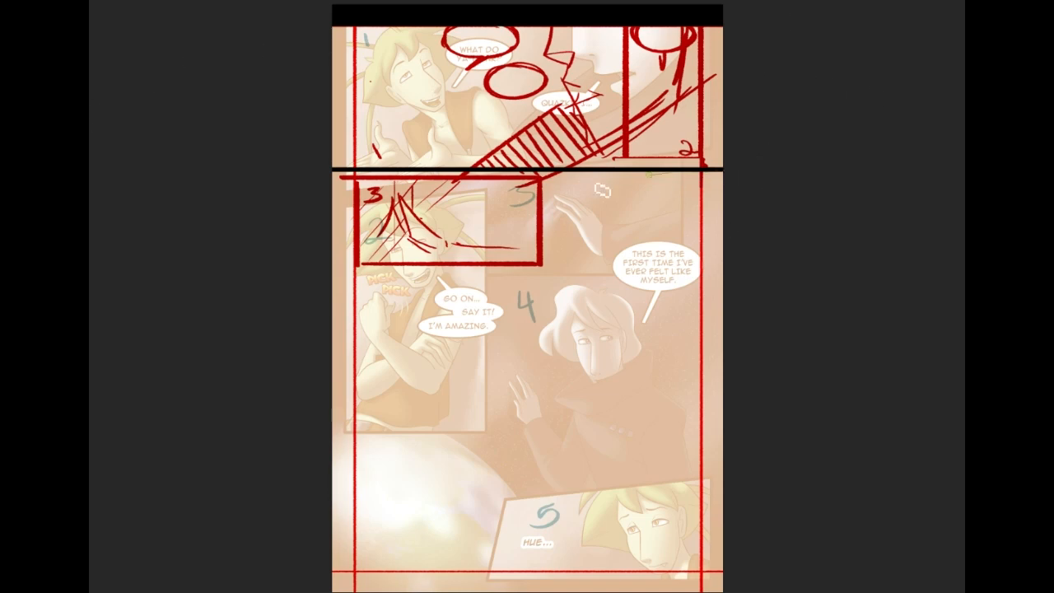
key("ctrl+z")
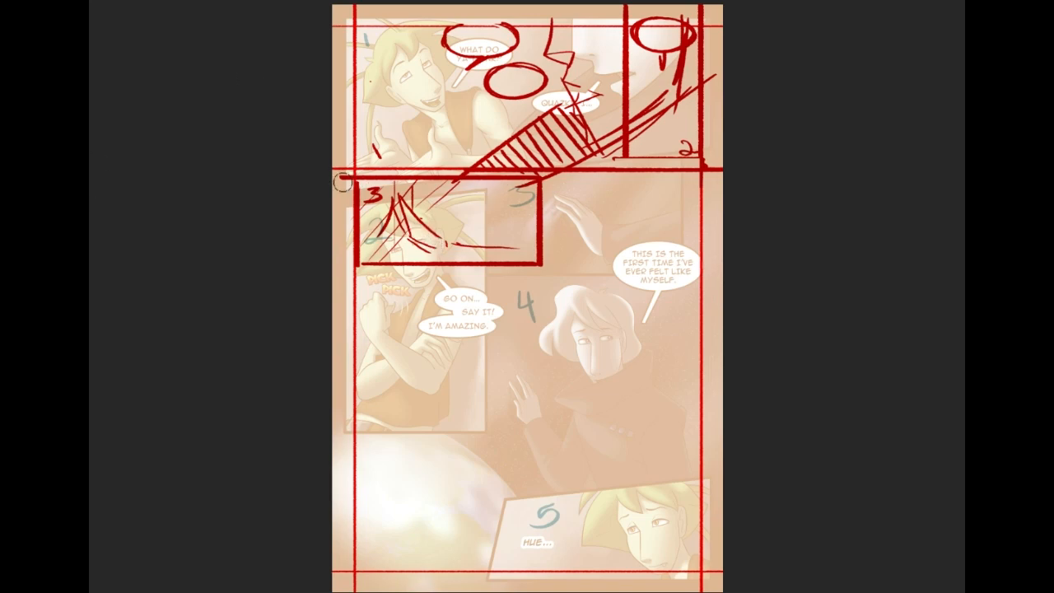
Step: Erase the thick rectangular frame lines around panel 3 with a hard-edged eraser brush
left_click_drag(342, 181, 351, 177)
key("ctrl+z")
right_click(99, 44)
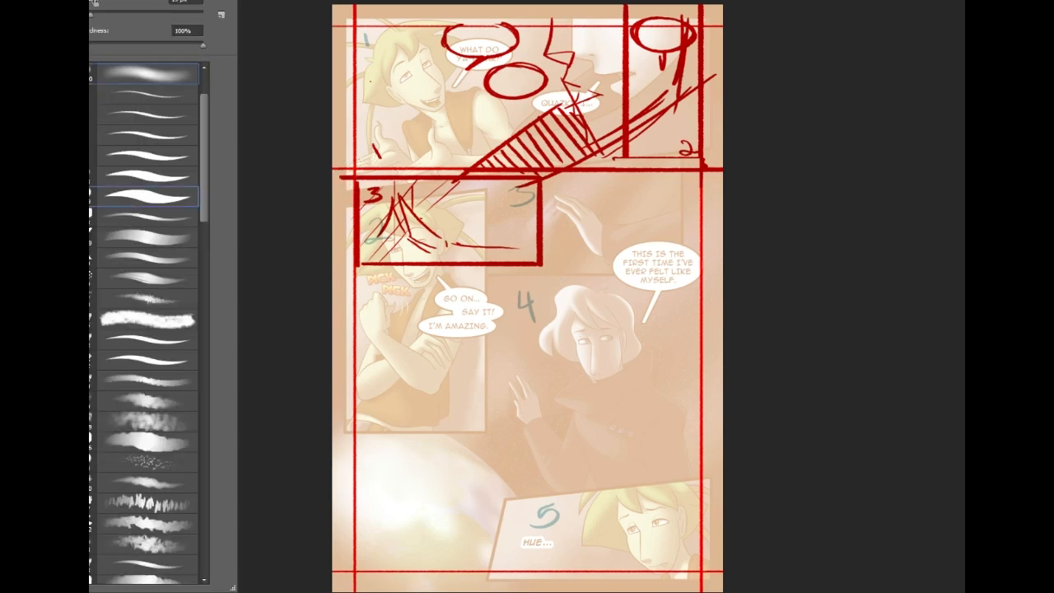
left_click(354, 181)
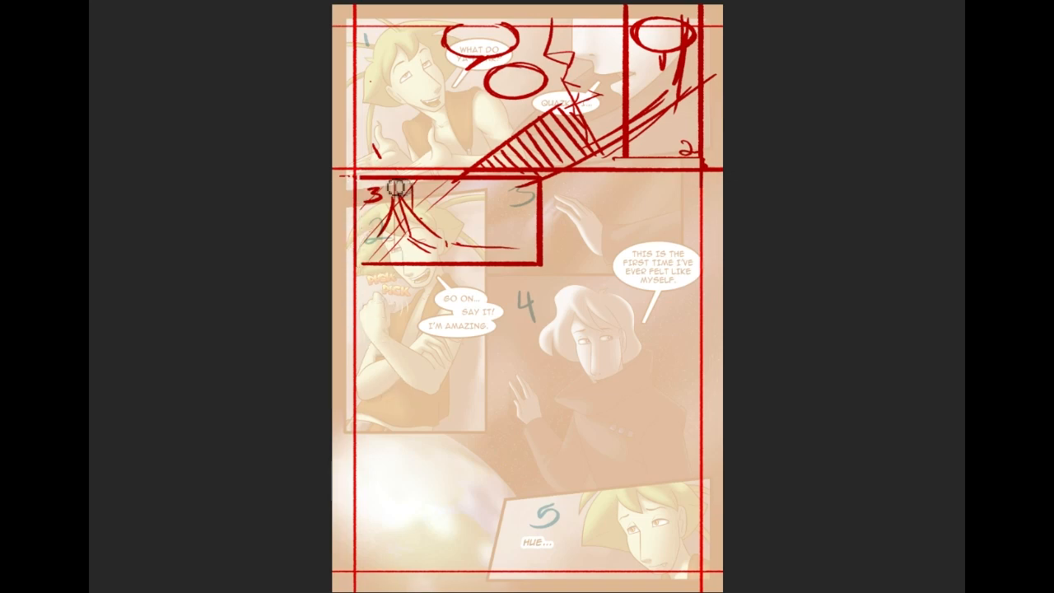
left_click_drag(367, 178, 618, 199)
mouse_move(541, 183)
left_mouse_down()
mouse_move(540, 357)
mouse_move(551, 270)
mouse_move(365, 280)
left_mouse_up()
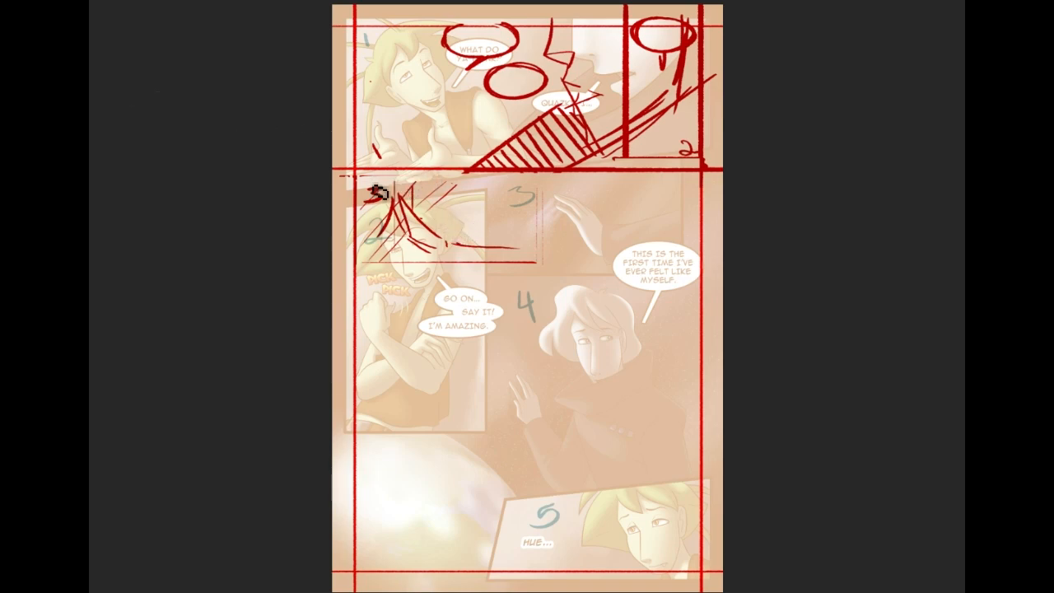
Step: Try a slanted four-sided frame with uneven edges around panel 3, and undo its strokes
left_click_drag(365, 183, 426, 173)
left_click_drag(370, 205, 379, 243)
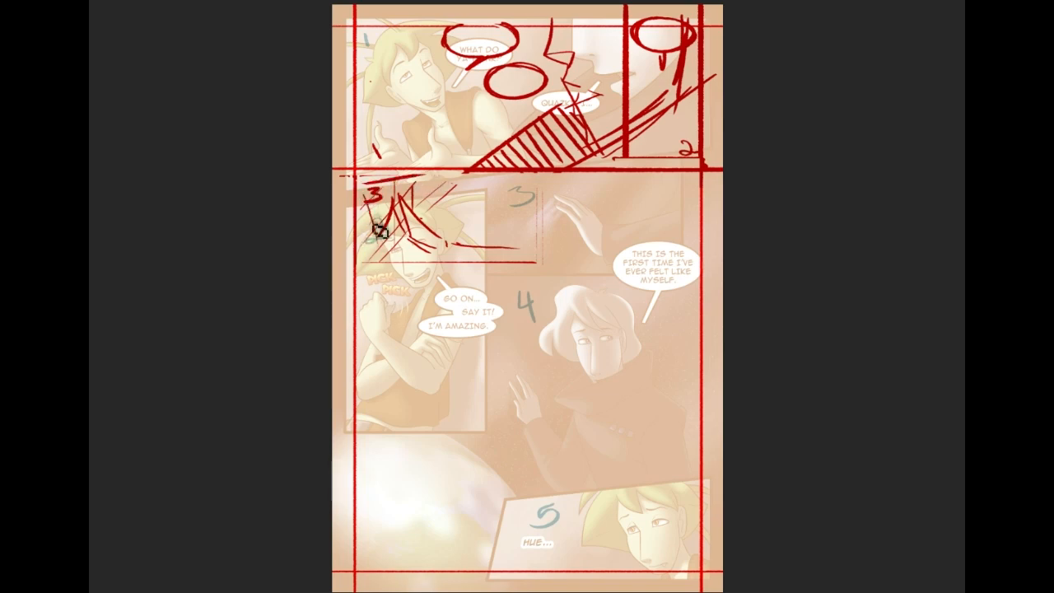
left_click_drag(368, 195, 398, 425)
key("ctrl+z")
left_click_drag(365, 198, 380, 435)
key("ctrl+z")
left_click_drag(370, 194, 380, 329)
key("ctrl+z")
mouse_move(368, 198)
left_mouse_down()
mouse_move(387, 313)
mouse_move(575, 218)
left_mouse_up()
key("ctrl+z")
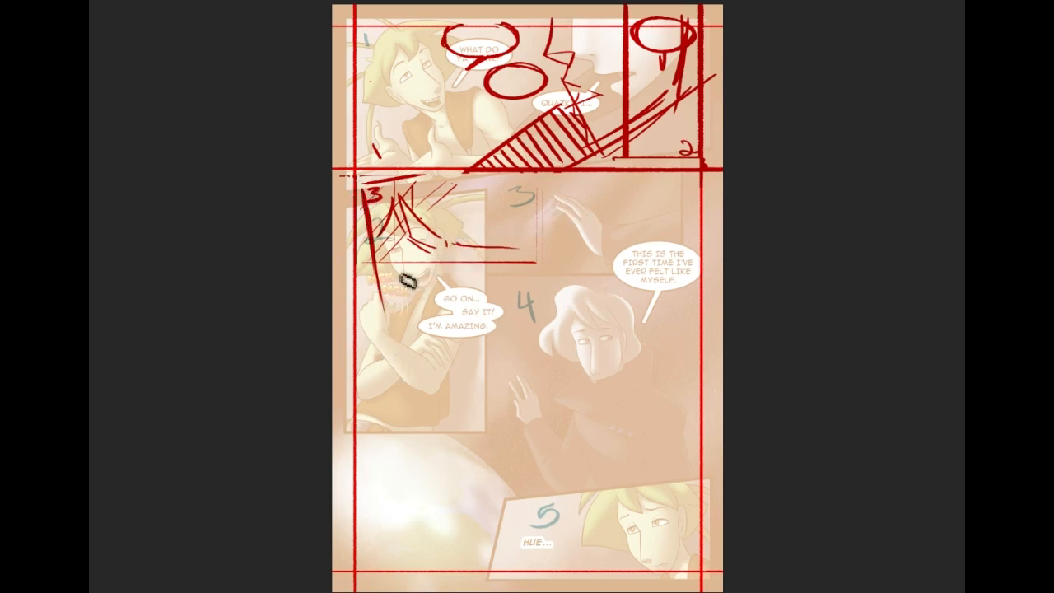
left_click_drag(363, 273, 627, 201)
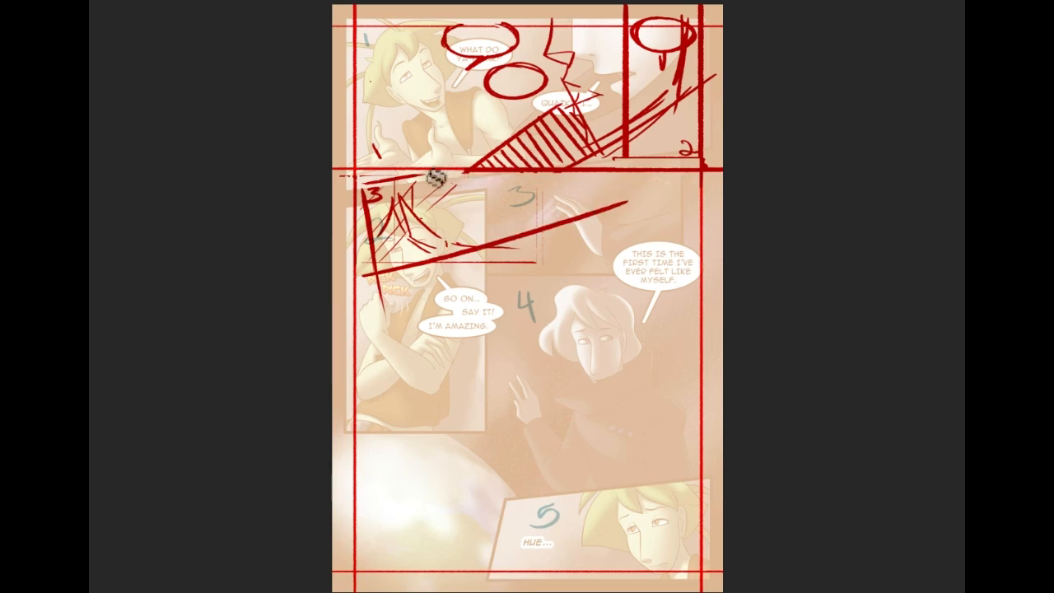
mouse_move(363, 187)
left_mouse_down()
mouse_move(556, 181)
mouse_move(568, 221)
left_mouse_up()
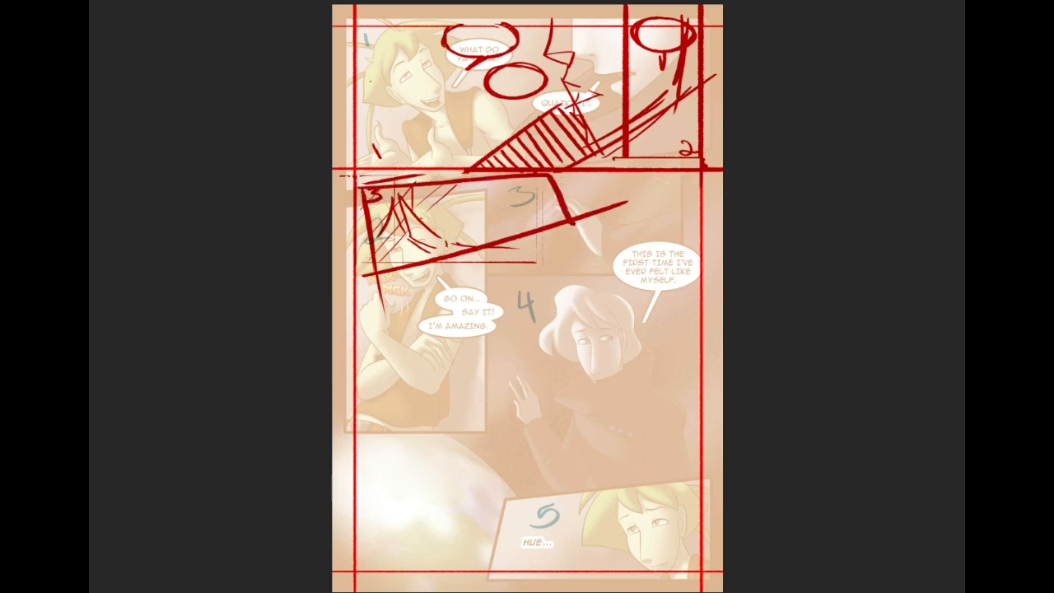
key("ctrl+z")
key("ctrl+z")
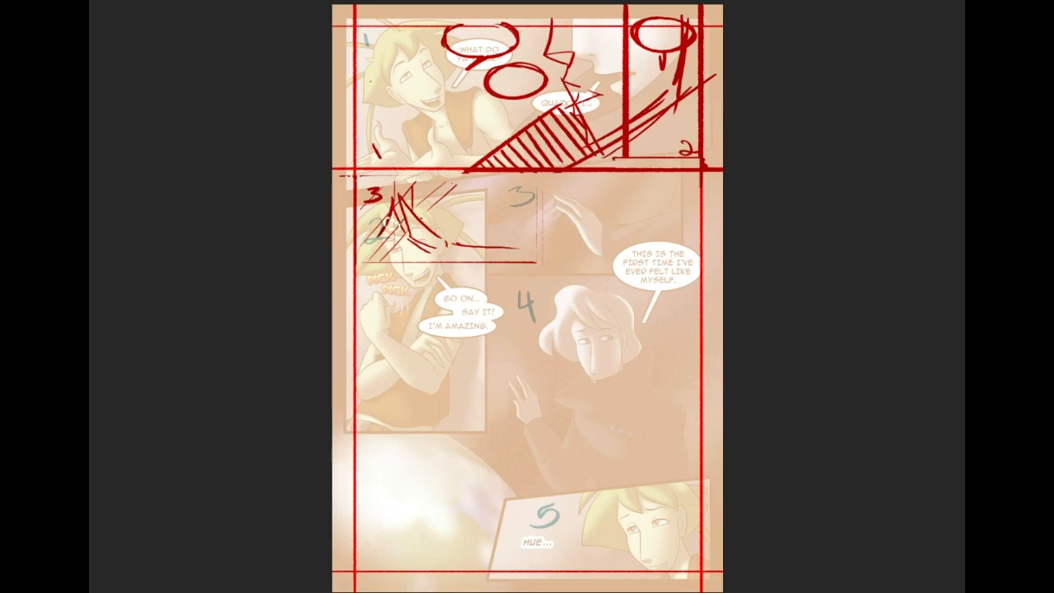
Step: Rotate the canvas clockwise and draw a thin, straight vertical line down the middle of the tilted page
left_click_drag(707, 175, 863, 246)
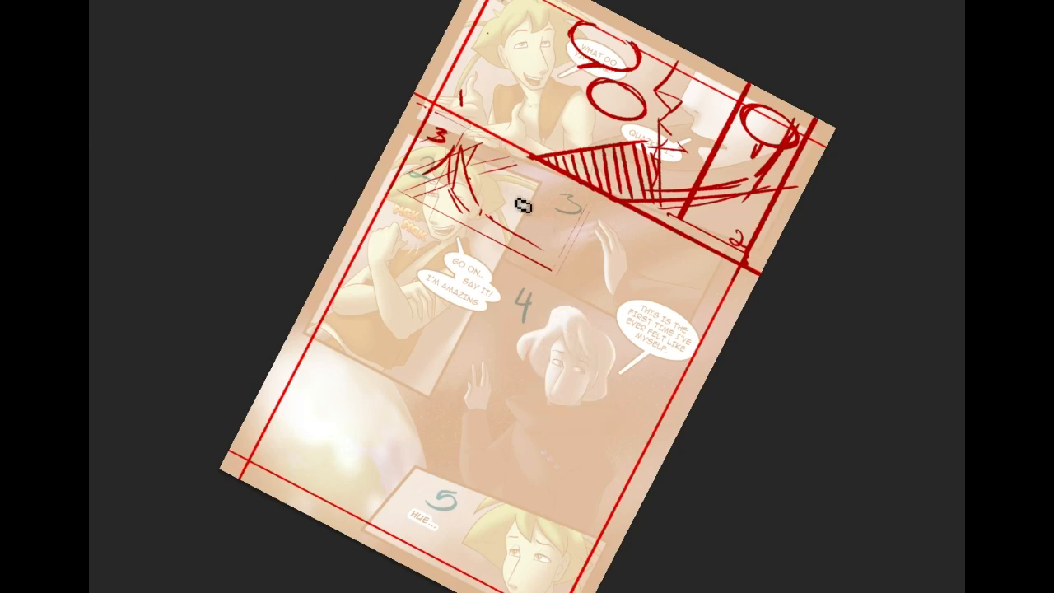
left_click_drag(605, 241, 482, 170)
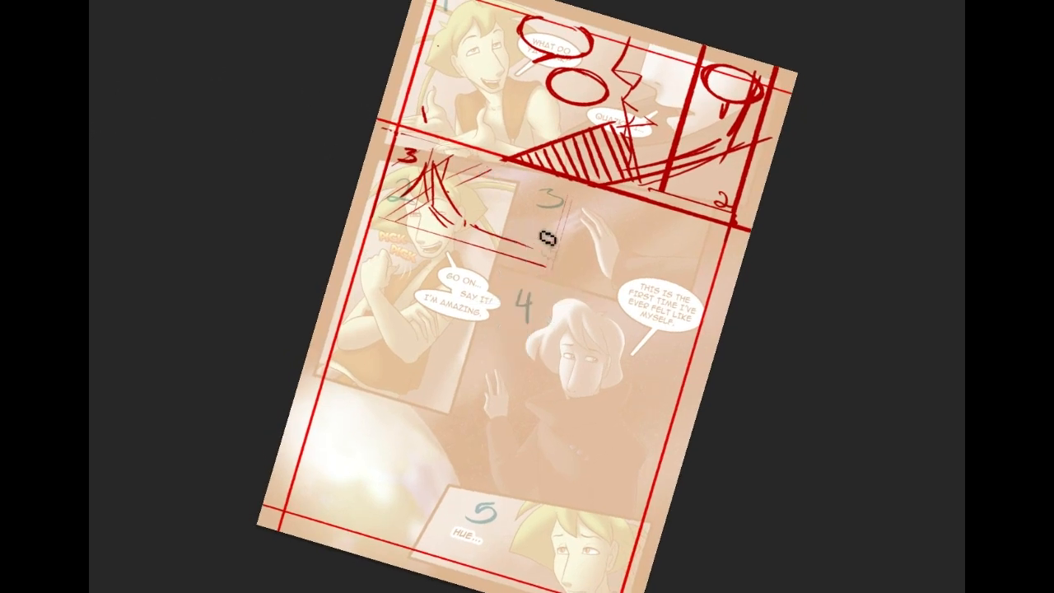
left_click_drag(504, 178, 506, 580)
key("ctrl+z")
left_click(515, 191)
left_click(516, 535, "shift")
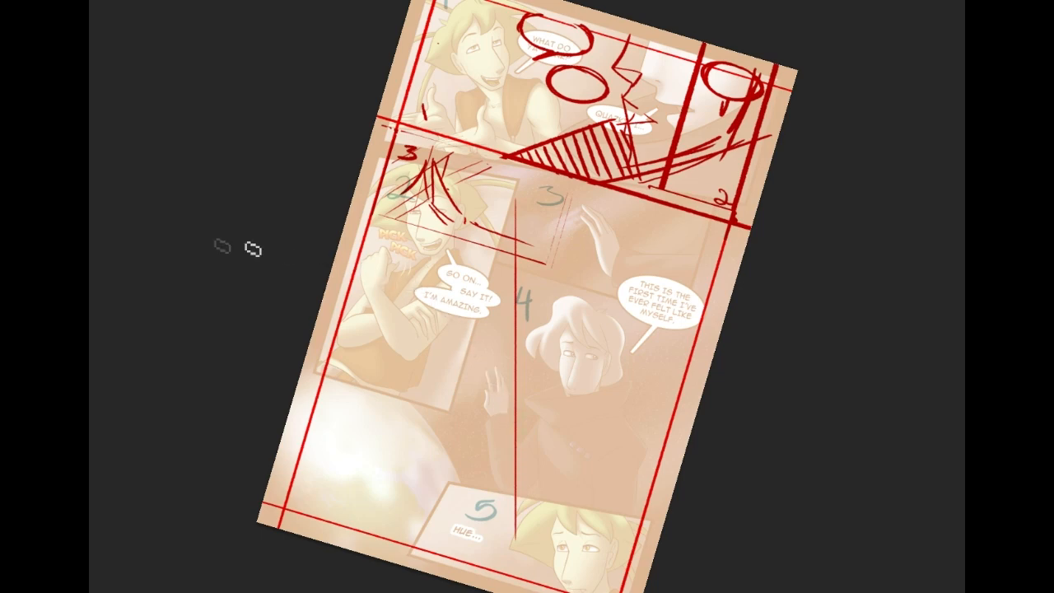
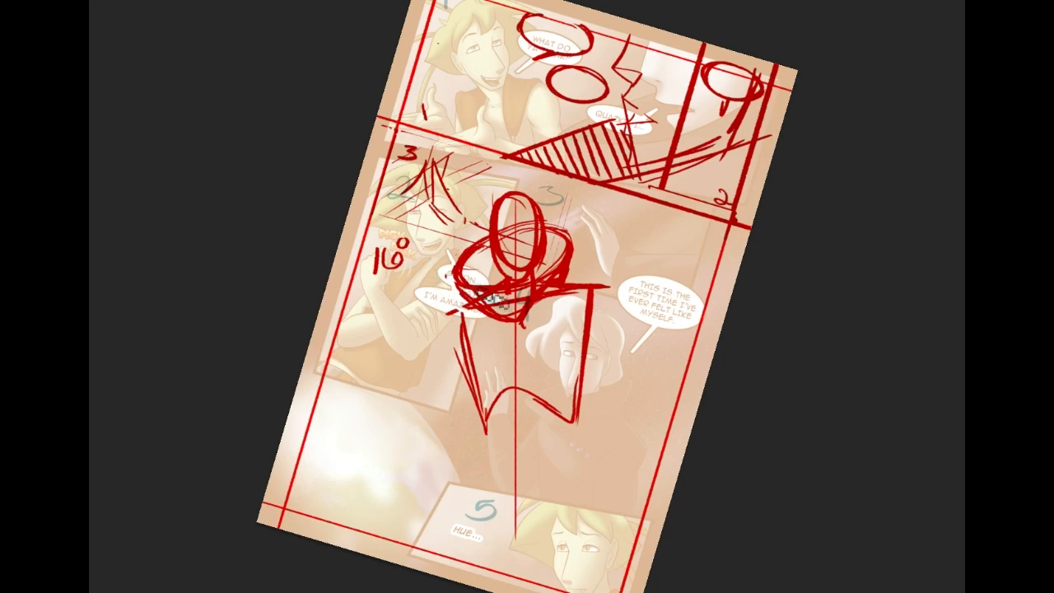
Step: Sketch a small rectangular badge on the figure's chest and draw a thin vertical line down below the 16° note
mouse_move(531, 323)
left_mouse_down()
mouse_move(565, 317)
mouse_move(534, 332)
mouse_move(566, 330)
left_mouse_up()
left_click_drag(565, 317, 567, 330)
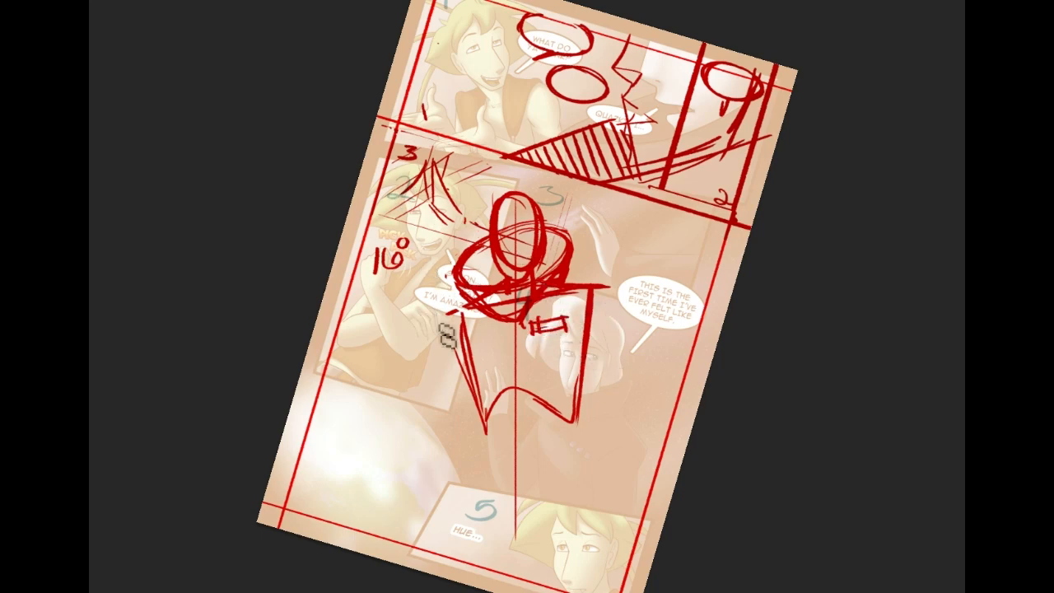
left_click_drag(365, 275, 364, 481)
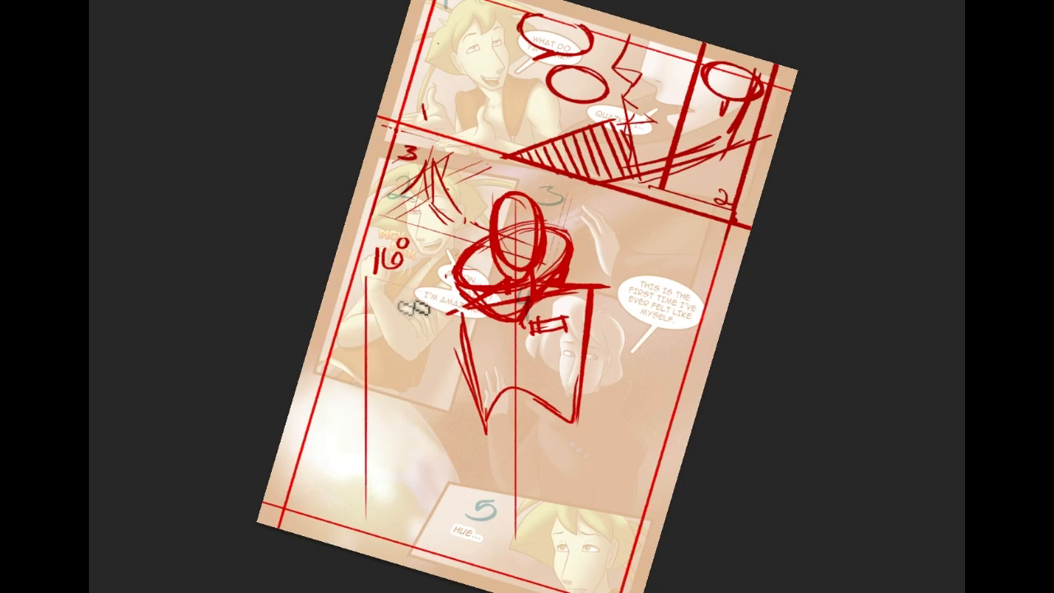
Step: Sketch the figure's bent arm on the 16° note's side, with the forearm raised and a rough hand shape
left_click_drag(458, 316, 417, 432)
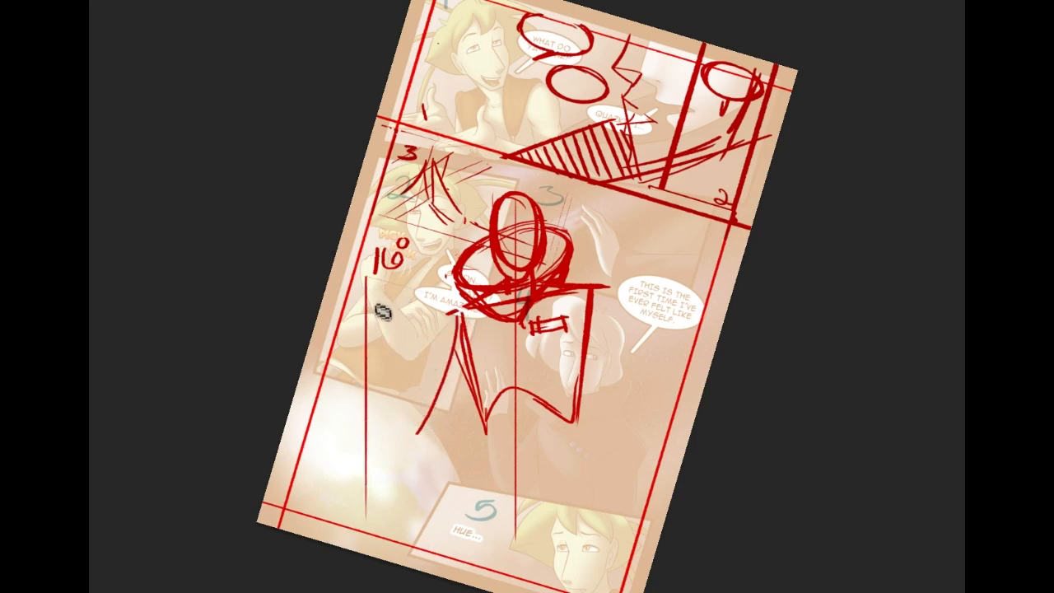
left_click_drag(377, 305, 441, 451)
left_click_drag(383, 290, 400, 372)
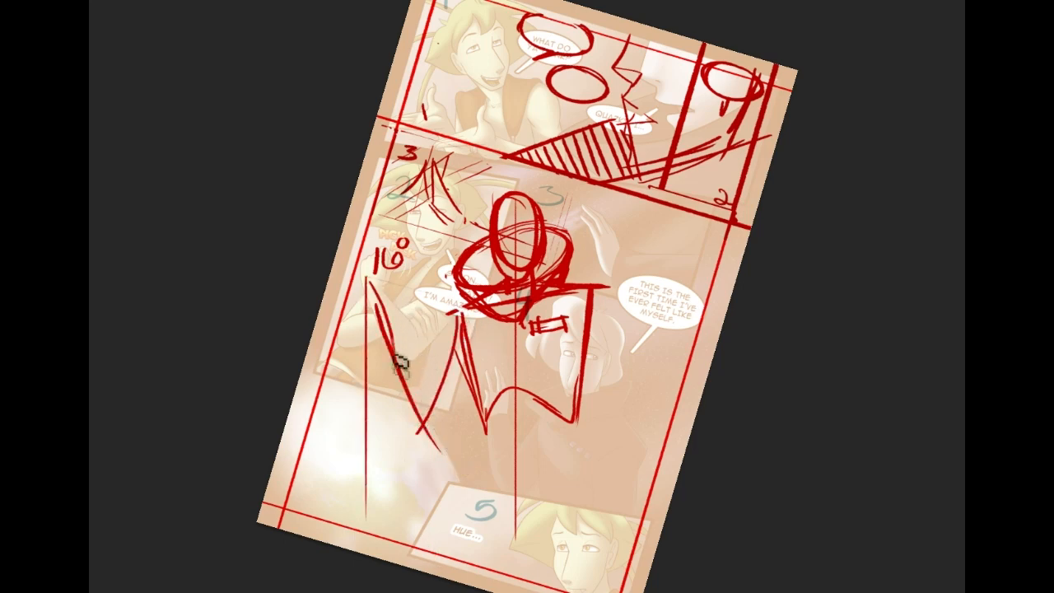
mouse_move(384, 291)
left_mouse_down()
mouse_move(397, 358)
mouse_move(378, 357)
left_mouse_up()
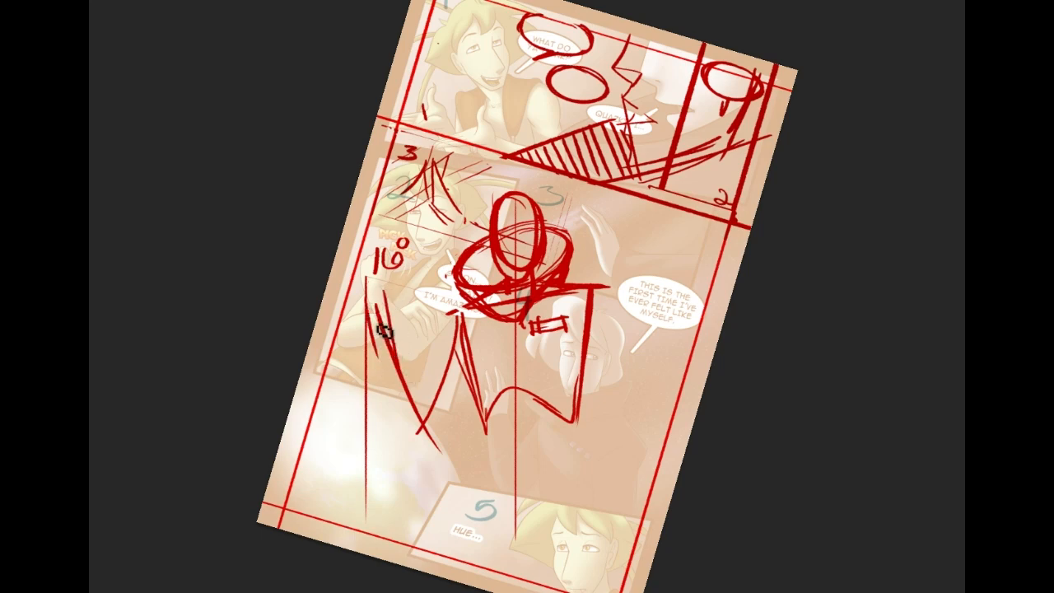
mouse_move(368, 303)
left_mouse_down()
mouse_move(379, 350)
mouse_move(379, 335)
mouse_move(368, 347)
mouse_move(393, 353)
left_mouse_up()
left_click_drag(378, 290, 401, 354)
mouse_move(456, 315)
left_mouse_down()
mouse_move(417, 422)
mouse_move(480, 371)
left_mouse_up()
mouse_move(386, 367)
left_mouse_down()
mouse_move(423, 434)
mouse_move(405, 363)
mouse_move(435, 415)
mouse_move(425, 446)
left_mouse_up()
left_click_drag(367, 347, 399, 360)
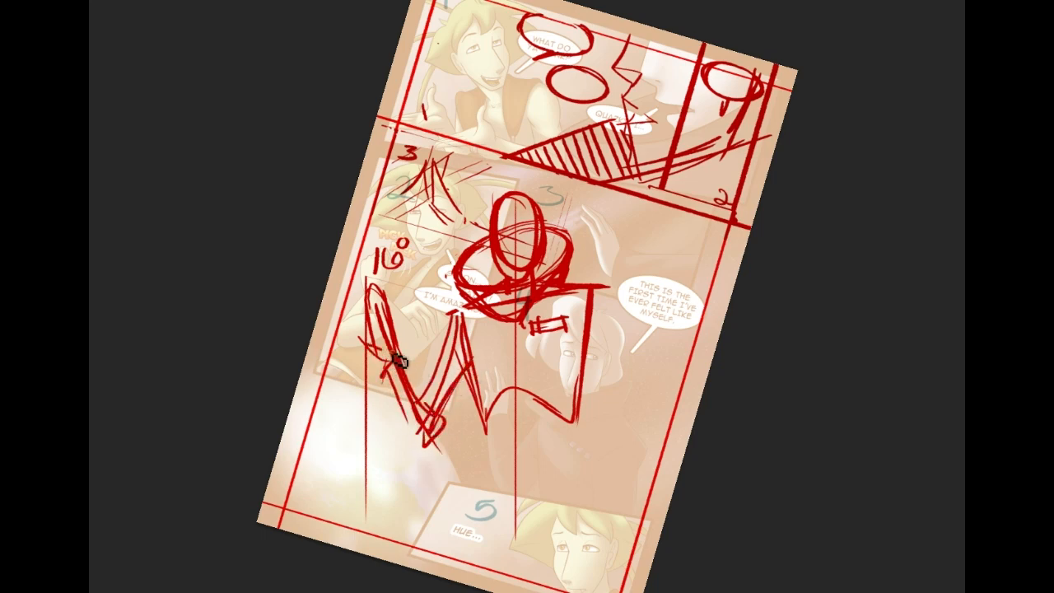
left_click_drag(424, 445, 385, 380)
left_click_drag(420, 388, 436, 407)
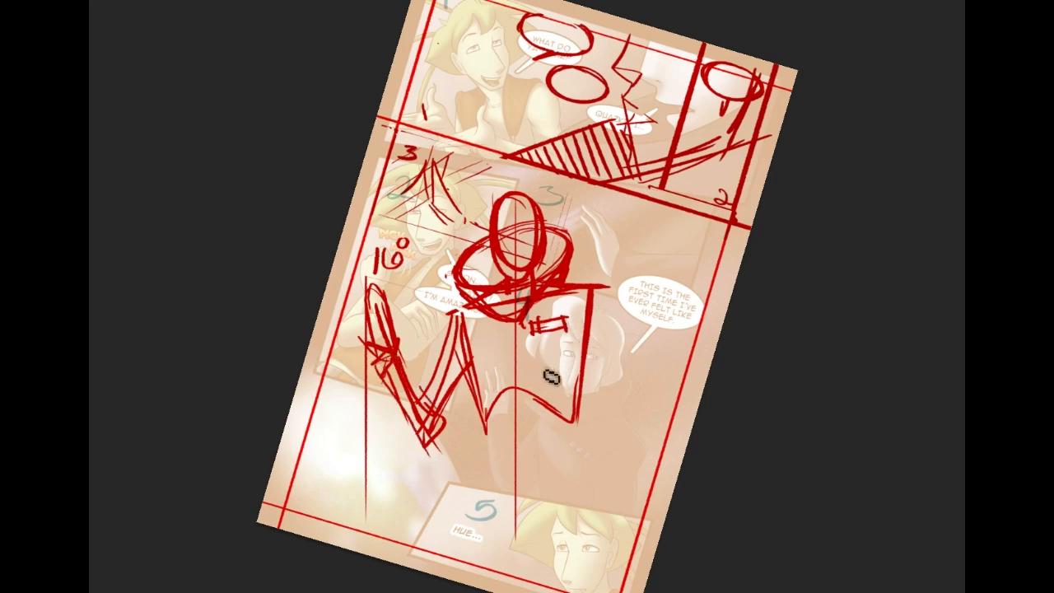
left_click_drag(600, 295, 655, 453)
key("ctrl+z")
left_click_drag(592, 289, 630, 565)
key("ctrl+z")
left_click_drag(592, 293, 631, 539)
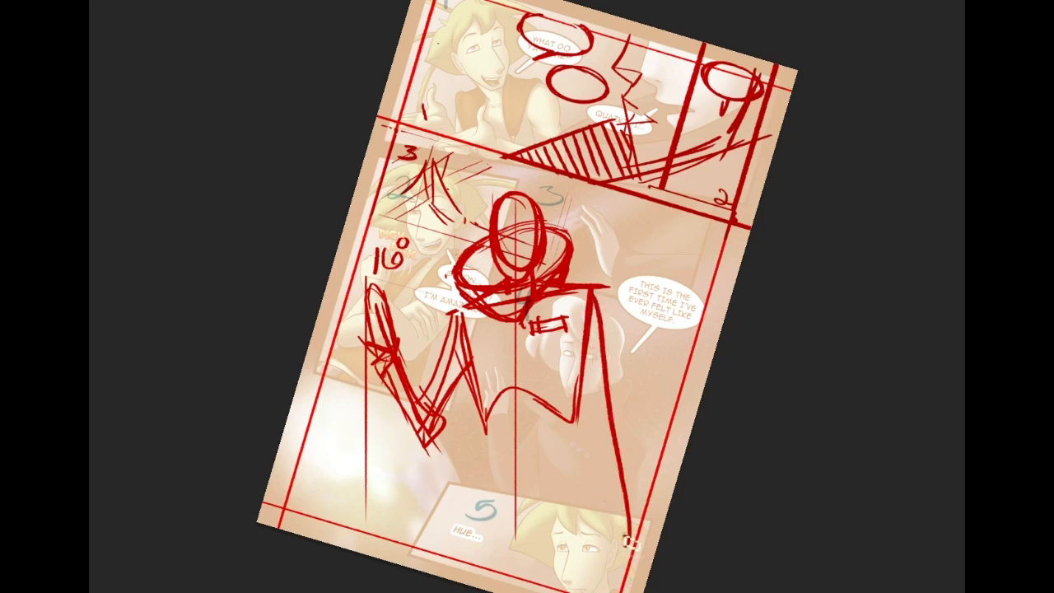
key("ctrl+z")
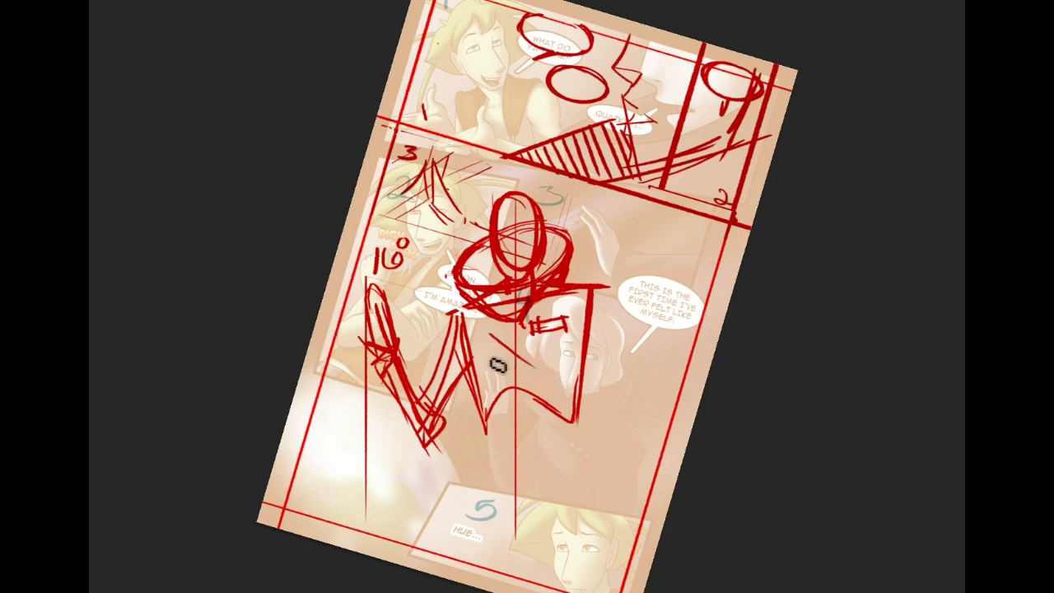
Step: Sketch a hand with spread fingers across the torso, and connect it to the opposite shoulder with a bent arm and elbow
mouse_move(498, 378)
left_mouse_down()
mouse_move(544, 375)
mouse_move(501, 387)
mouse_move(530, 387)
mouse_move(515, 355)
mouse_move(545, 368)
mouse_move(539, 352)
mouse_move(547, 386)
left_mouse_up()
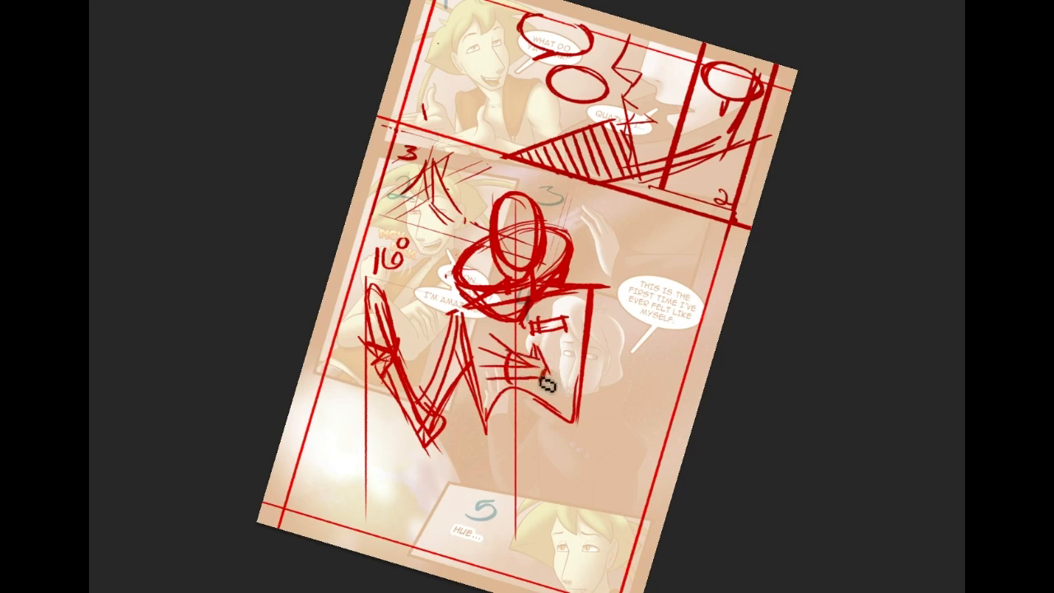
mouse_move(591, 298)
left_mouse_down()
mouse_move(613, 450)
mouse_move(643, 424)
left_mouse_up()
key("ctrl+z")
mouse_move(549, 376)
left_mouse_down()
mouse_move(624, 429)
mouse_move(643, 414)
left_mouse_up()
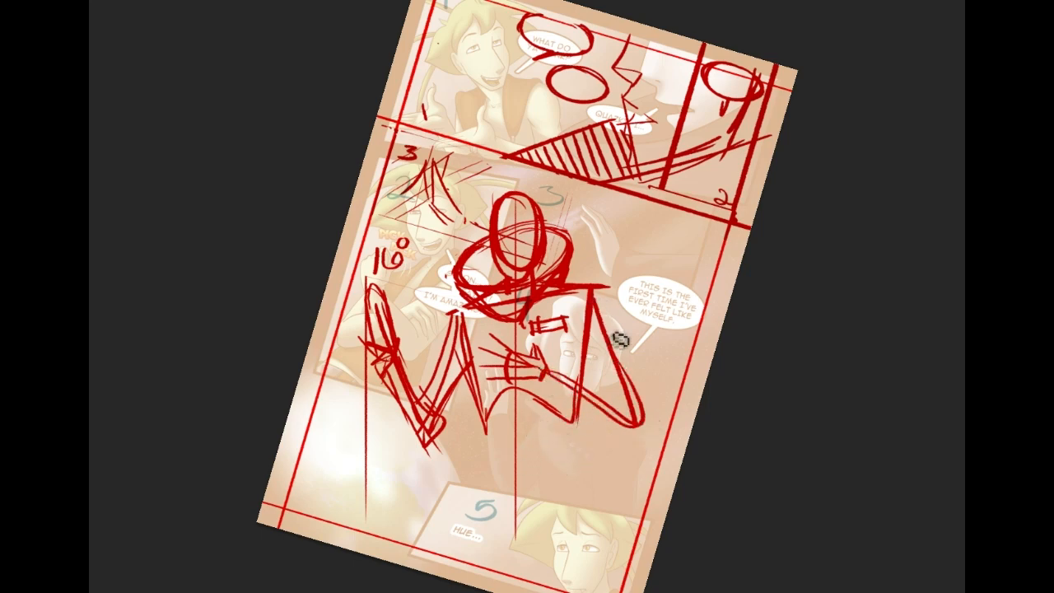
mouse_move(599, 295)
left_mouse_down()
mouse_move(640, 428)
mouse_move(539, 376)
left_mouse_up()
mouse_move(607, 367)
left_mouse_down()
mouse_move(593, 405)
mouse_move(628, 414)
mouse_move(630, 427)
left_mouse_up()
Step: Extend both sides of the figure's torso downward with long strokes toward the hips
right_click(545, 394)
left_click(493, 455)
mouse_move(487, 431)
left_mouse_down()
mouse_move(483, 499)
mouse_move(487, 431)
mouse_move(498, 527)
left_mouse_up()
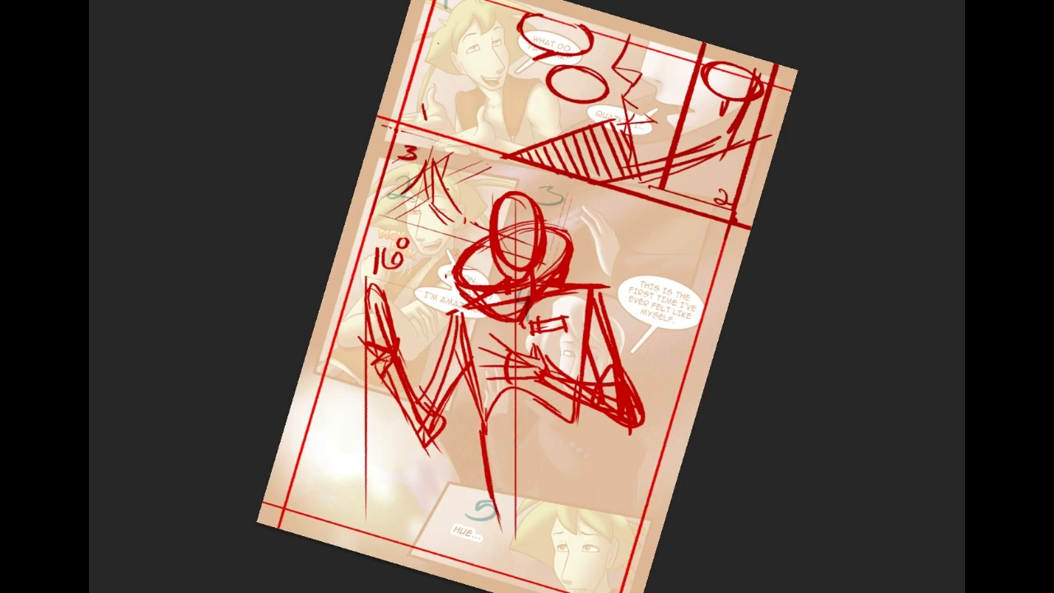
left_click_drag(916, 423, 916, 358)
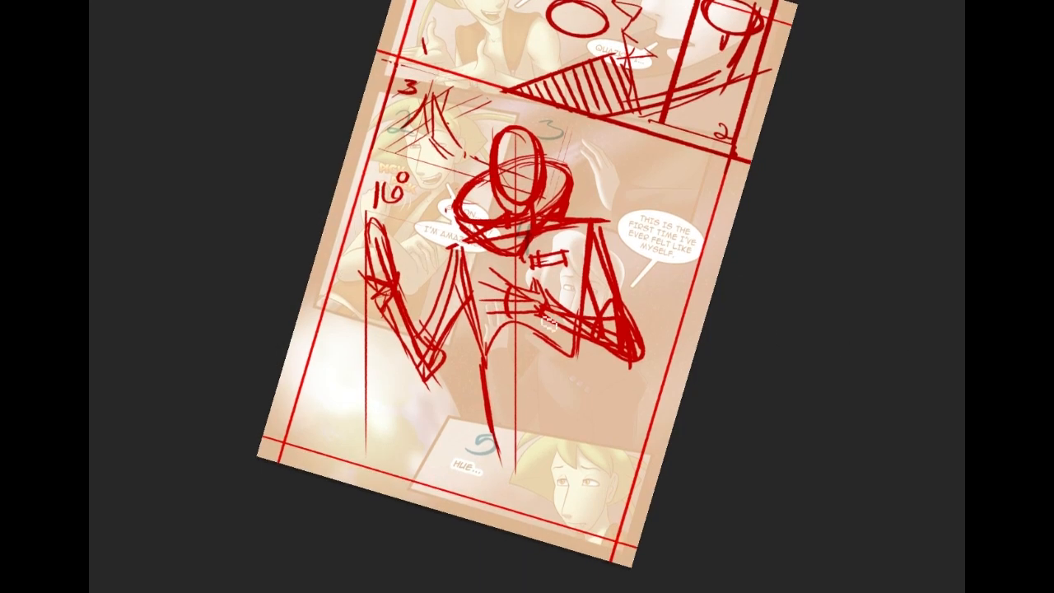
left_click_drag(582, 354, 577, 425)
key("ctrl+z")
mouse_move(579, 365)
left_mouse_down()
mouse_move(586, 431)
mouse_move(613, 437)
mouse_move(576, 477)
left_mouse_up()
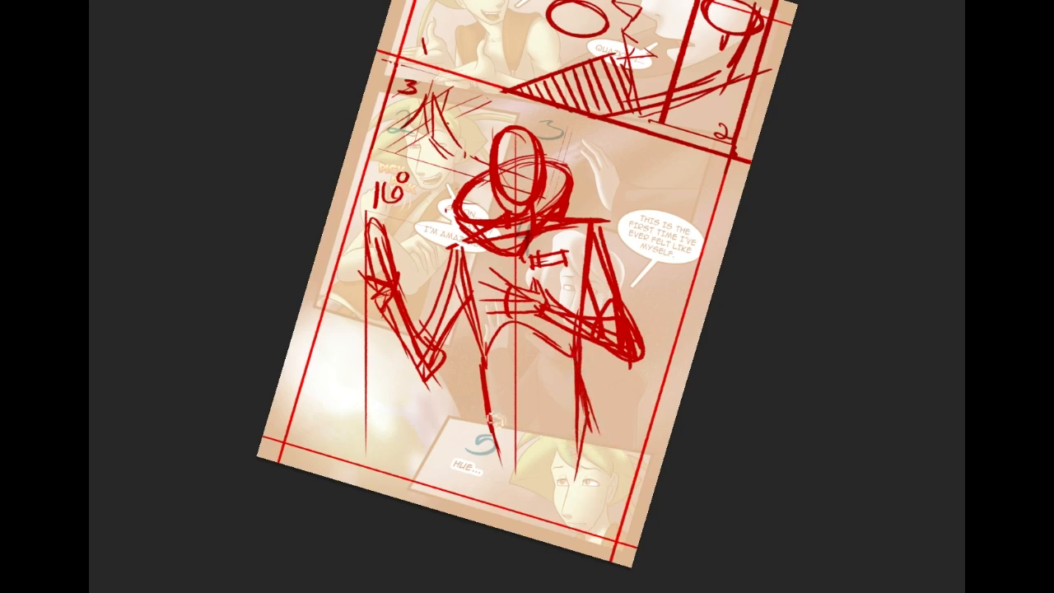
Step: Sketch the V-shaped crotch and the outer and inner leg lines down to the lower page edge
mouse_move(492, 402)
left_mouse_down()
mouse_move(551, 435)
mouse_move(520, 465)
left_mouse_up()
mouse_move(565, 390)
left_mouse_down()
mouse_move(518, 484)
mouse_move(540, 450)
mouse_move(557, 447)
mouse_move(543, 449)
left_mouse_up()
left_click_drag(481, 398, 488, 525)
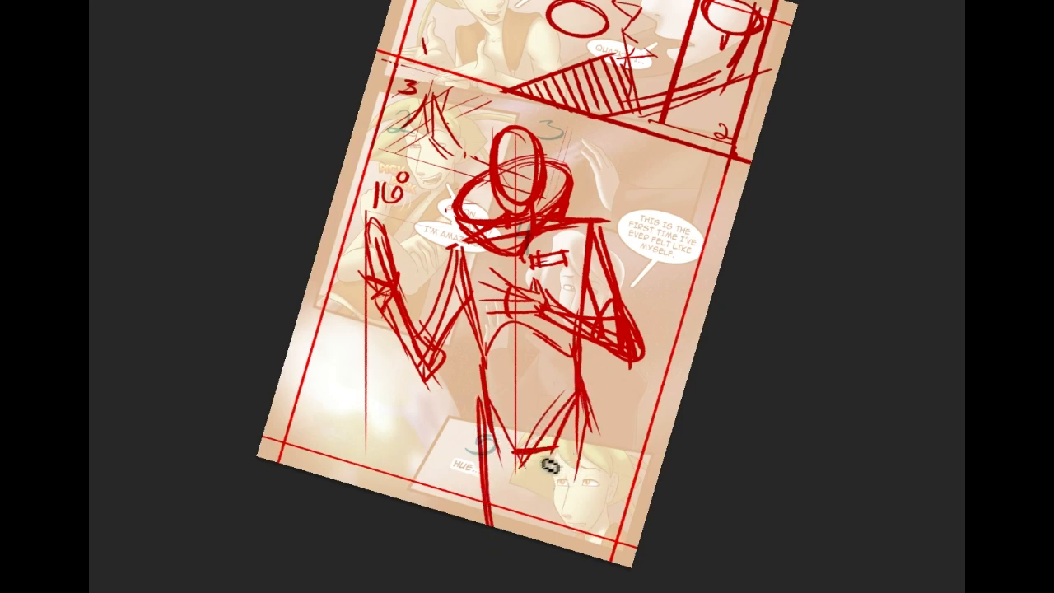
left_click_drag(534, 464, 541, 512)
left_click_drag(587, 414, 609, 541)
left_click_drag(589, 395, 604, 558)
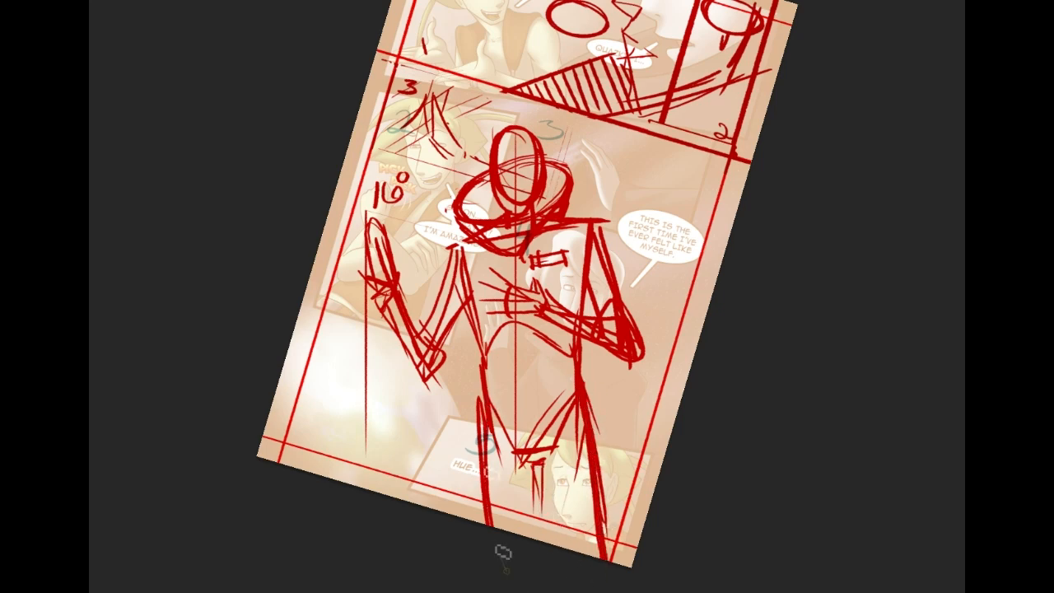
Step: Draw overlapping curved waistline strokes across the figure's hips
left_click_drag(482, 418, 480, 381)
mouse_move(476, 411)
left_mouse_down()
mouse_move(584, 405)
mouse_move(501, 401)
mouse_move(570, 393)
left_mouse_up()
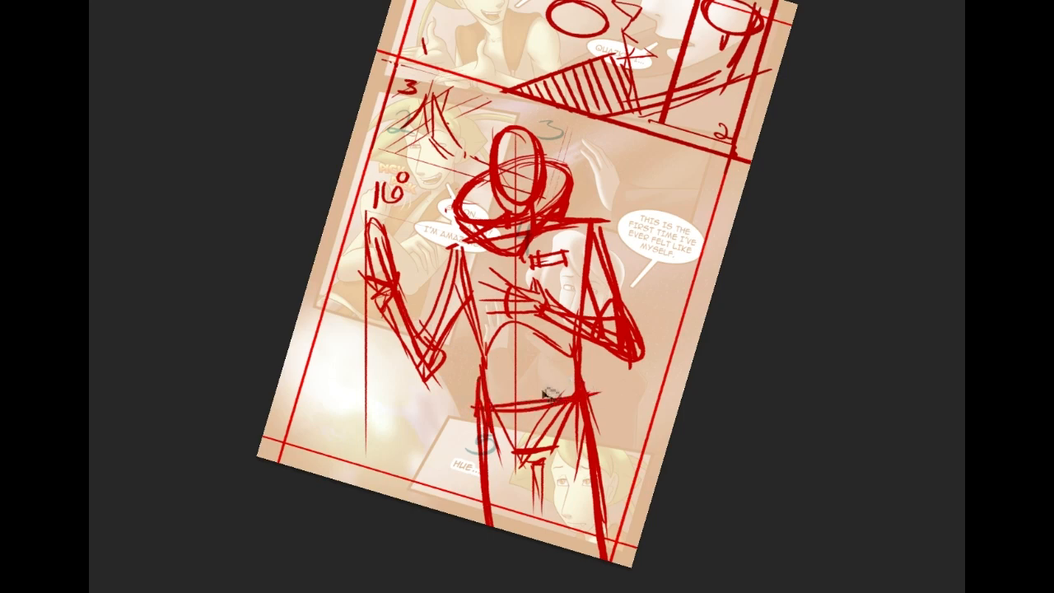
left_click_drag(479, 412, 584, 406)
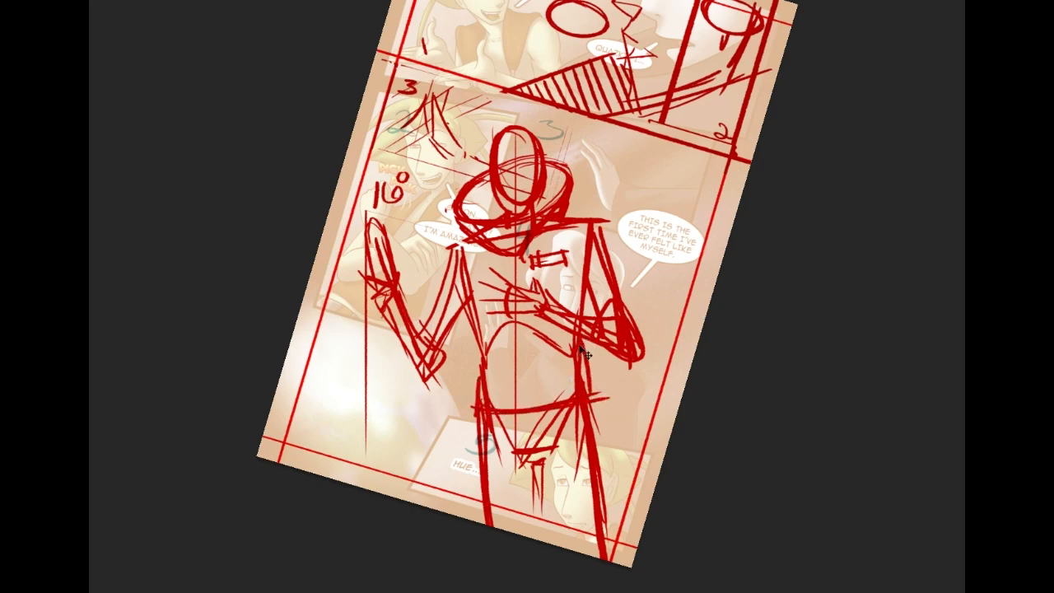
left_click_drag(492, 419, 618, 408)
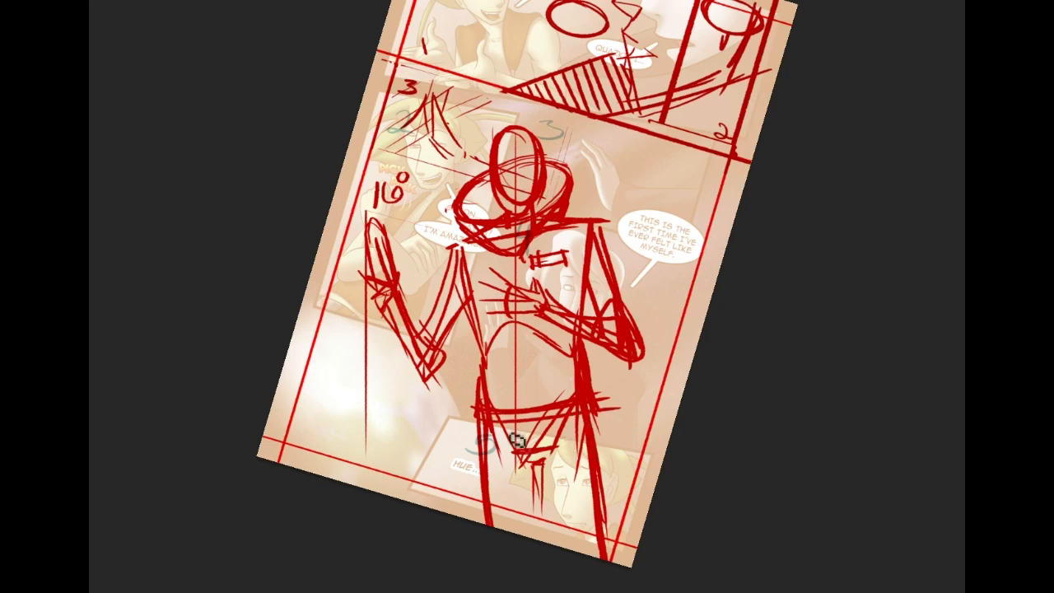
Step: Thicken the figure's waistband and the outer line of the leg below the raised hand, down to the page edge
mouse_move(480, 334)
left_mouse_down()
mouse_move(485, 435)
mouse_move(627, 403)
left_mouse_up()
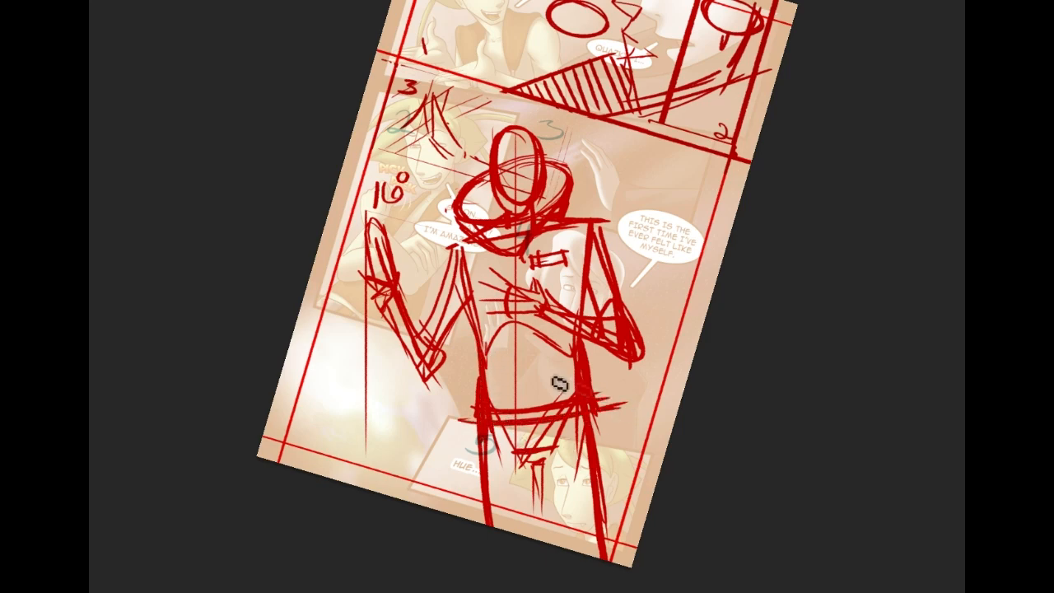
left_click_drag(474, 358, 482, 432)
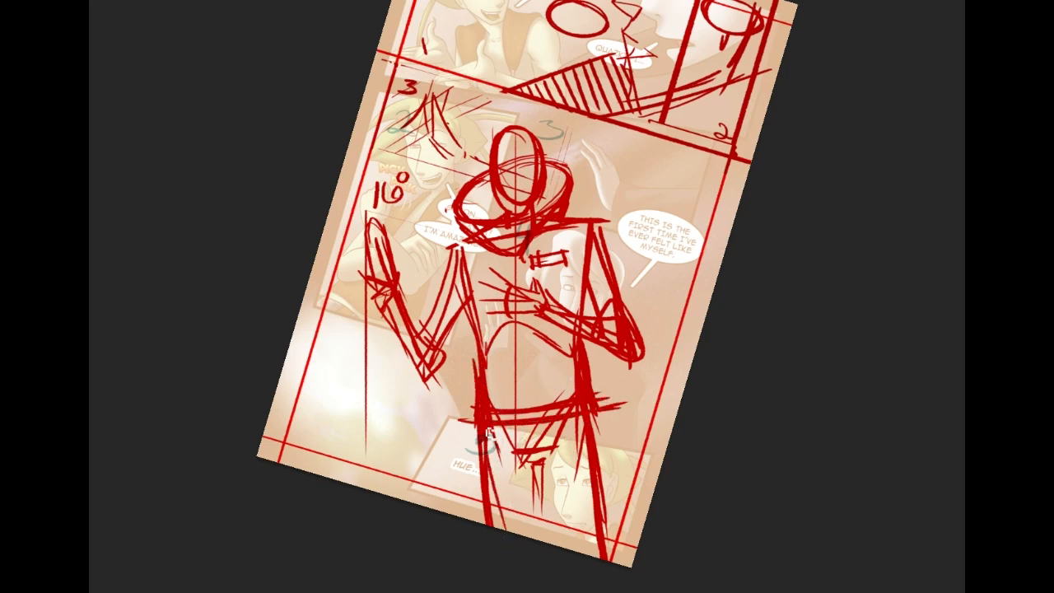
left_click_drag(488, 440, 499, 528)
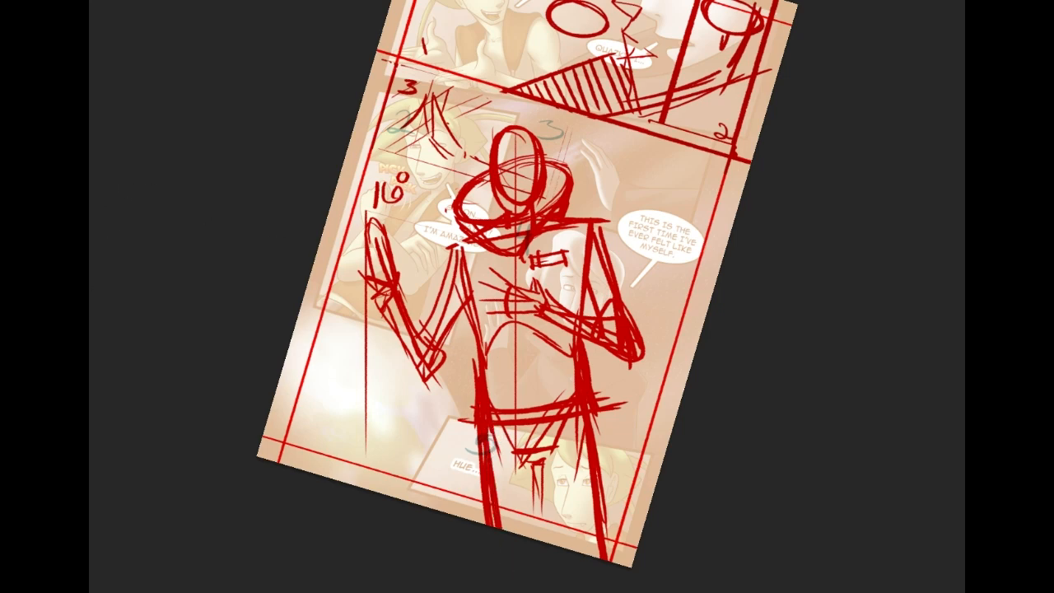
Step: Trim the outer contours of both hips and the leg below the raised hand with white strokes
left_click_drag(475, 359, 481, 416)
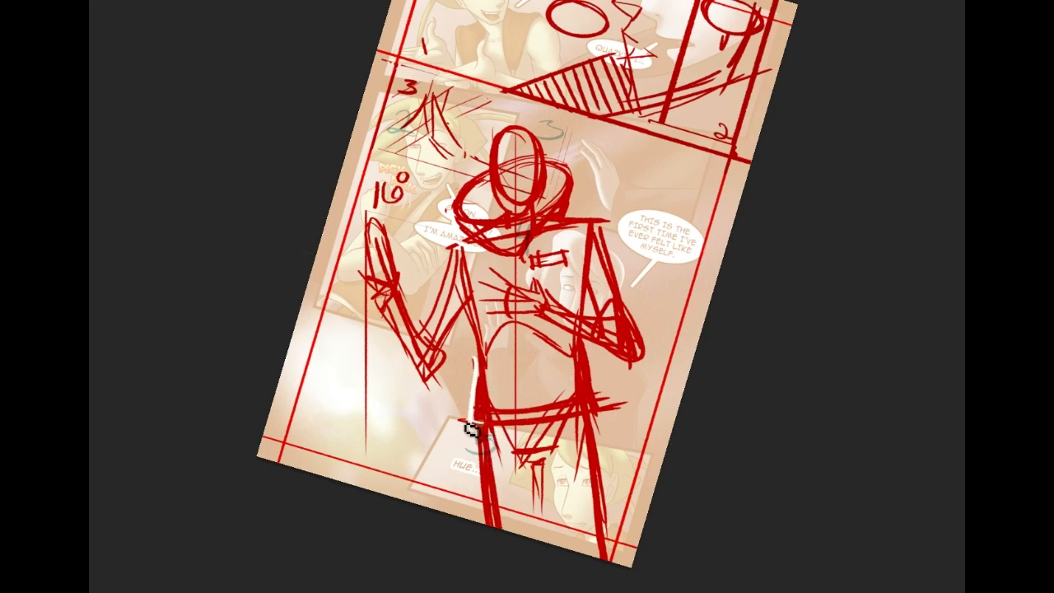
left_click_drag(484, 366, 486, 415)
mouse_move(589, 342)
left_mouse_down()
mouse_move(613, 402)
mouse_move(593, 349)
mouse_move(605, 418)
mouse_move(592, 350)
mouse_move(610, 402)
mouse_move(597, 367)
mouse_move(598, 405)
left_mouse_up()
mouse_move(480, 433)
left_mouse_down()
mouse_move(520, 571)
mouse_move(482, 440)
mouse_move(494, 551)
mouse_move(481, 437)
mouse_move(510, 566)
mouse_move(506, 475)
mouse_move(481, 435)
mouse_move(509, 568)
mouse_move(486, 424)
mouse_move(519, 576)
left_mouse_up()
key("ctrl+z")
left_click_drag(483, 436, 510, 557)
key("ctrl+z")
left_click_drag(482, 432, 491, 531)
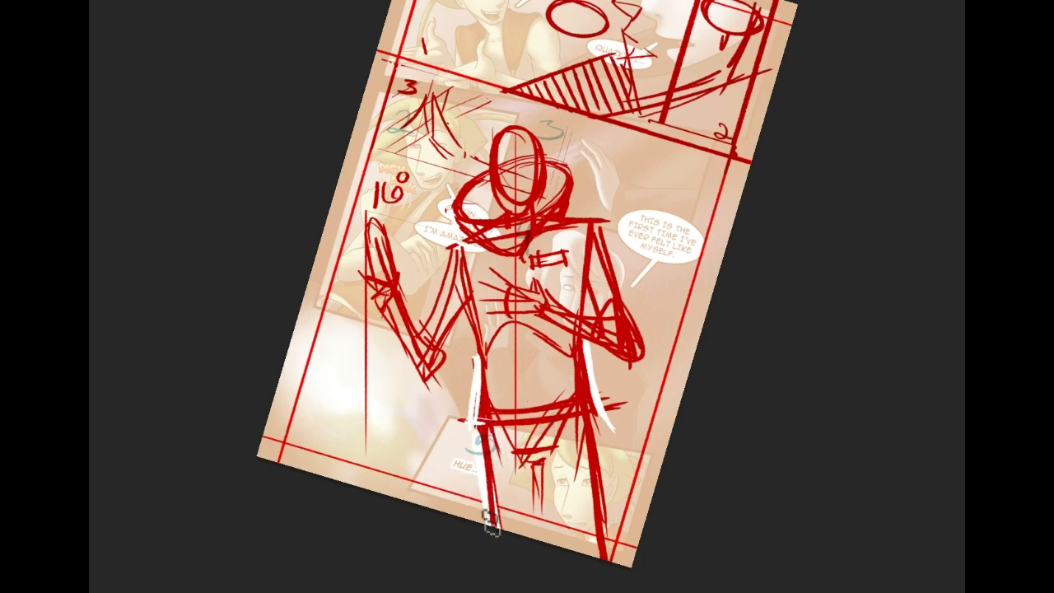
key("ctrl+z")
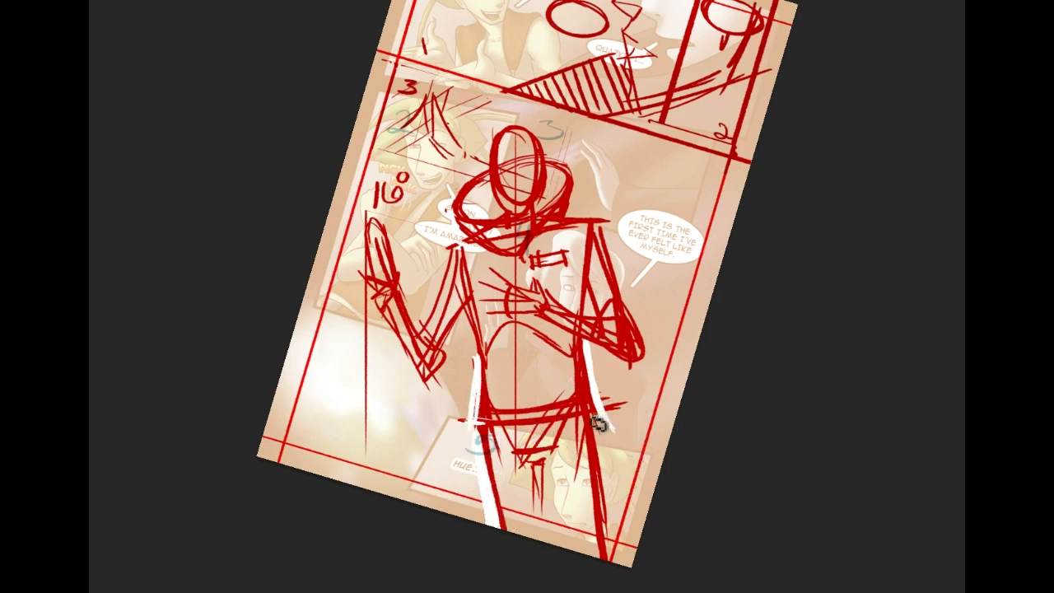
Step: Trim the outer edge of the figure's other leg with long white strokes, undoing the ones that miss the contour
left_click_drag(596, 420, 627, 553)
key("ctrl+z")
key("ctrl+z")
left_click(589, 395, "alt")
left_click_drag(596, 431, 615, 587)
key("ctrl+z")
left_click_drag(588, 422, 619, 574)
key("ctrl+z")
left_click_drag(593, 414, 608, 561)
key("ctrl+z")
left_click_drag(596, 421, 622, 576)
key("ctrl+z")
left_click_drag(593, 418, 603, 571)
key("ctrl+z")
Step: Draw a thick inner leg line from the crotch to the lower page edge and trim both its sides with white
mouse_move(511, 457)
left_mouse_down()
mouse_move(563, 457)
mouse_move(563, 550)
left_mouse_up()
left_click_drag(538, 462, 573, 583)
left_click_drag(539, 481, 567, 566)
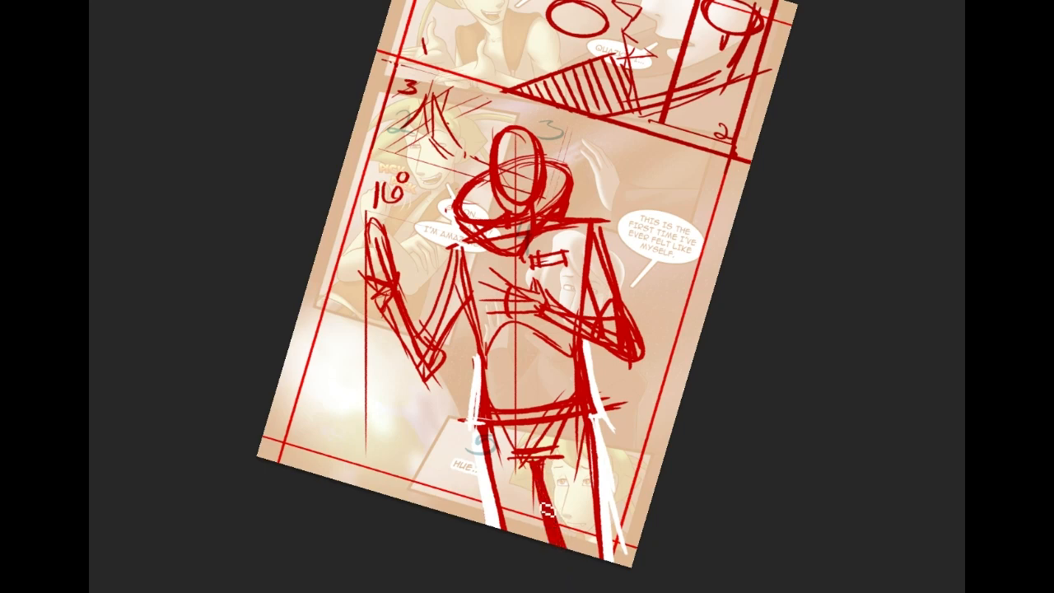
left_click_drag(535, 464, 556, 542)
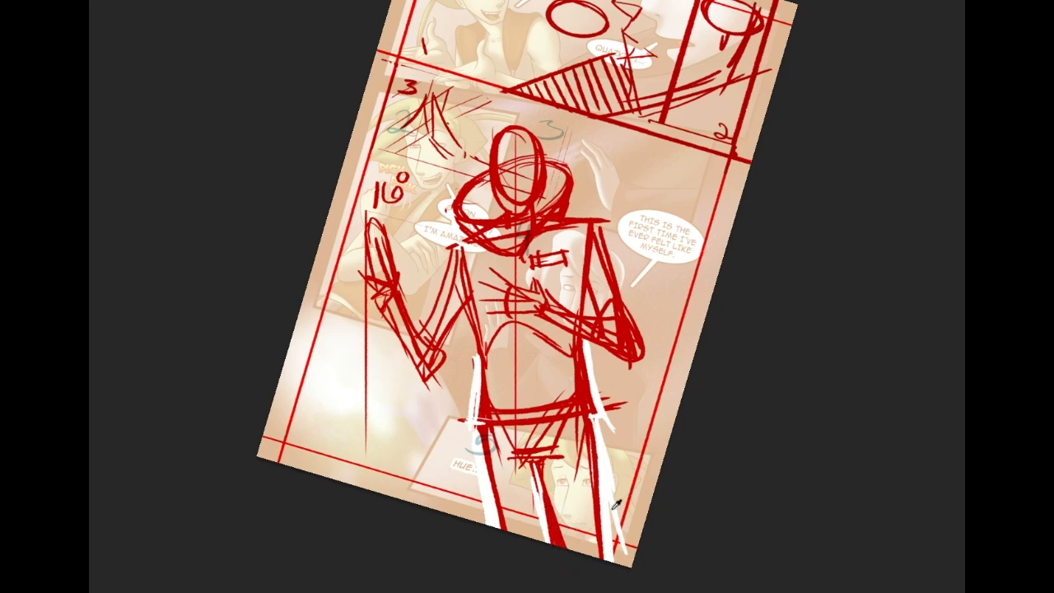
left_click_drag(548, 486, 569, 549)
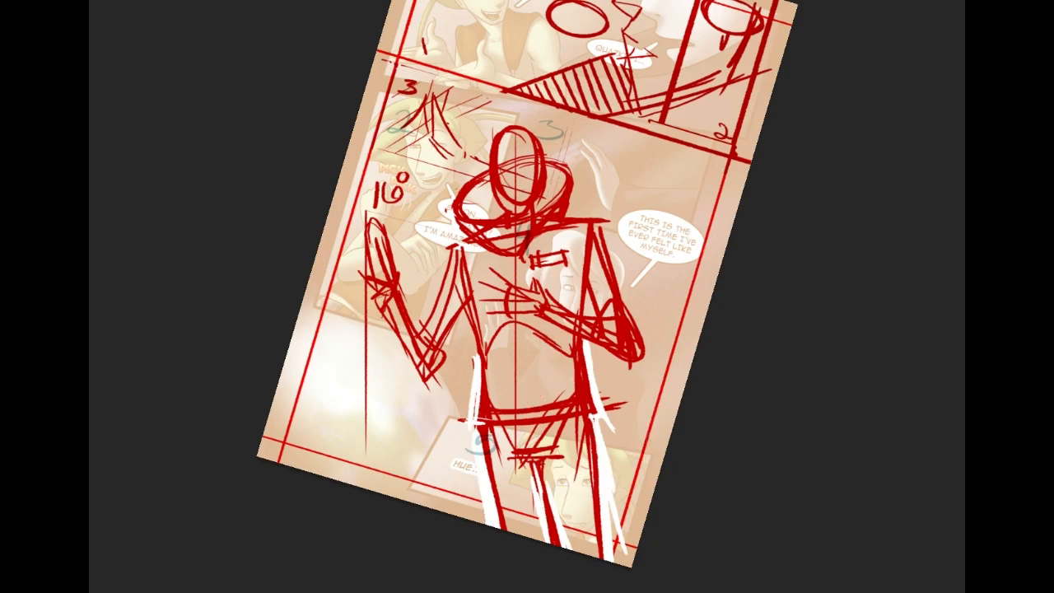
Step: Trim the folded arm's elbow and forearm with white strokes, and remove the white paint from the sketch
left_click_drag(904, 391, 917, 437)
left_click(609, 447, "alt")
left_click_drag(664, 395, 629, 418)
mouse_move(568, 359)
left_mouse_down()
mouse_move(605, 364)
mouse_move(655, 405)
left_mouse_up()
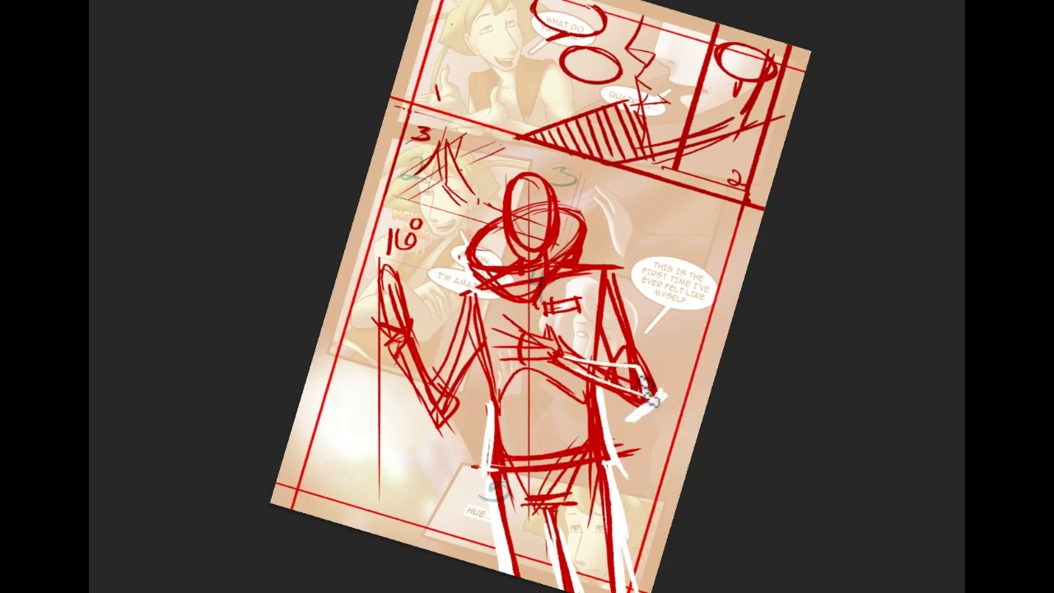
key("Delete")
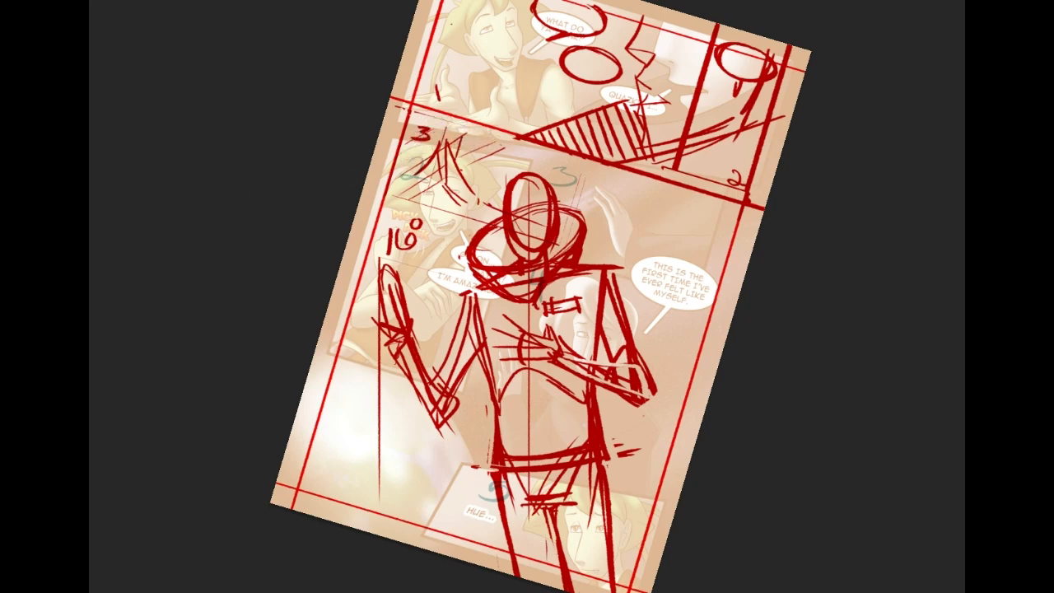
left_click(90, 313)
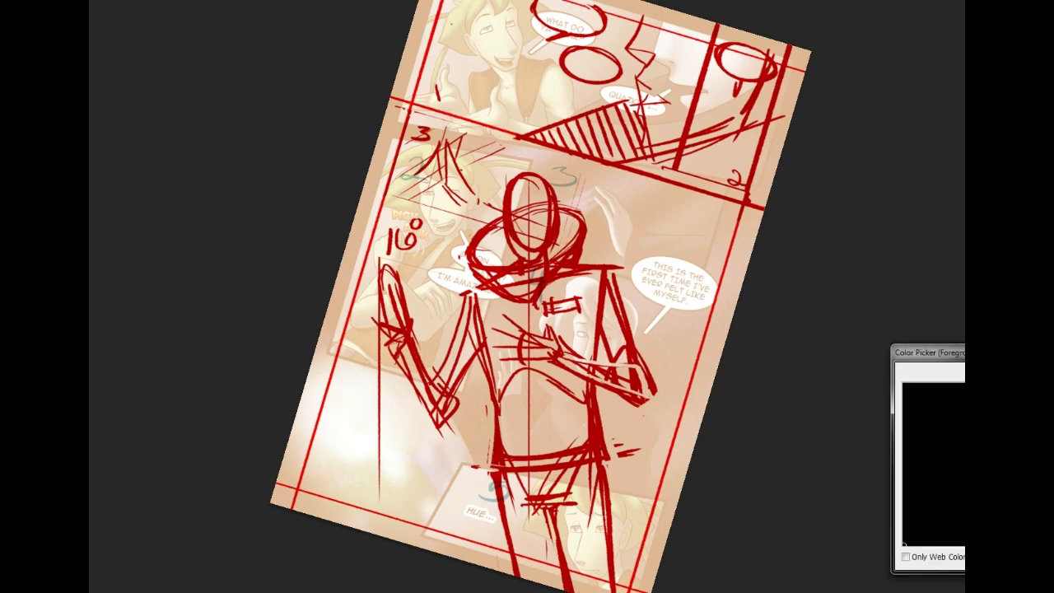
key("Escape")
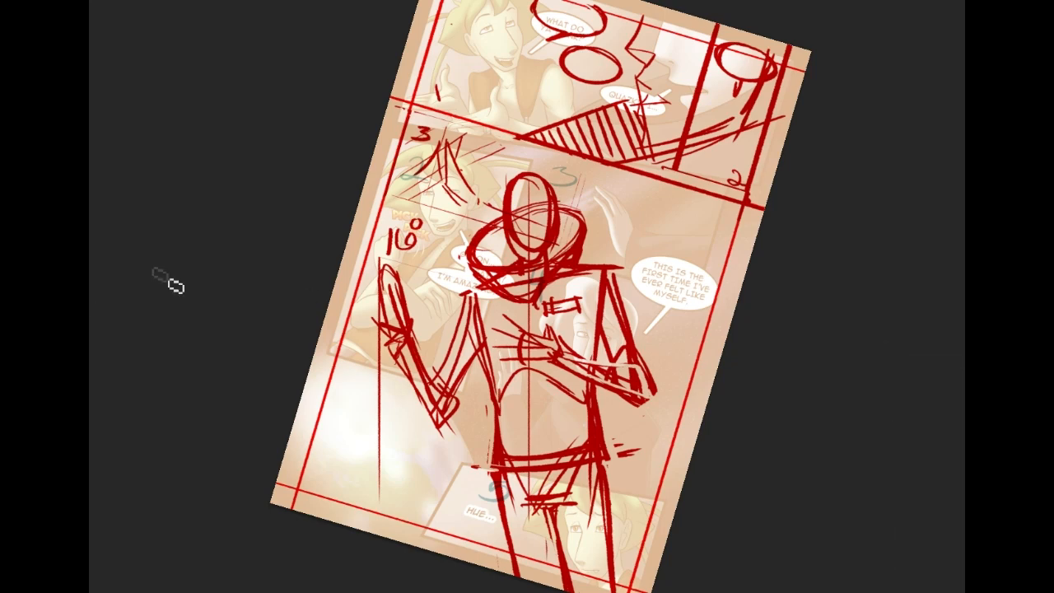
Step: Return the page to upright and sketch rounded hair puffs around the figure's head, with a centre line on the face
left_click_drag(657, 190, 317, 167)
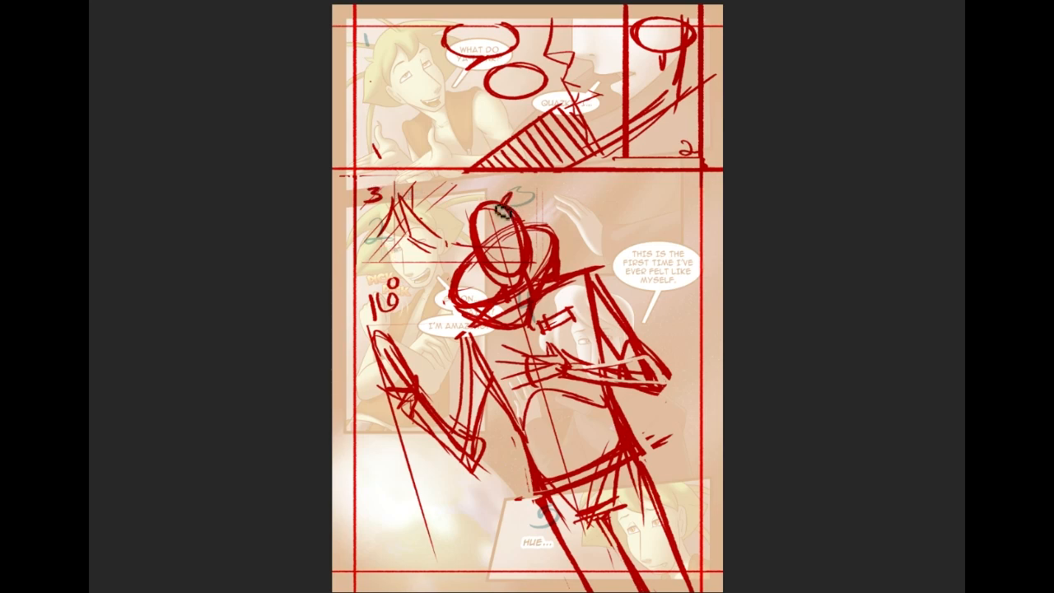
mouse_move(452, 204)
left_mouse_down()
mouse_move(481, 208)
mouse_move(494, 240)
mouse_move(461, 238)
mouse_move(470, 217)
mouse_move(479, 250)
left_mouse_up()
mouse_move(522, 215)
left_mouse_down()
mouse_move(544, 238)
mouse_move(501, 215)
mouse_move(511, 240)
left_mouse_up()
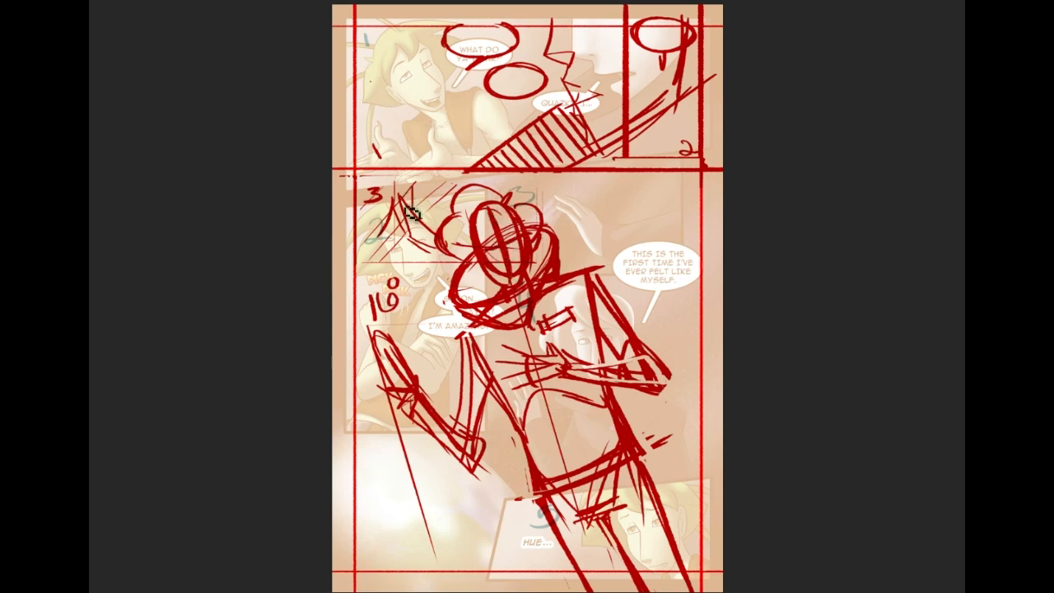
Step: Draw a straight horizontal lower border under panel 3's small sketch, ending at the figure's collar
left_click_drag(362, 272, 445, 281)
key("ctrl+z")
left_click_drag(358, 267, 458, 266)
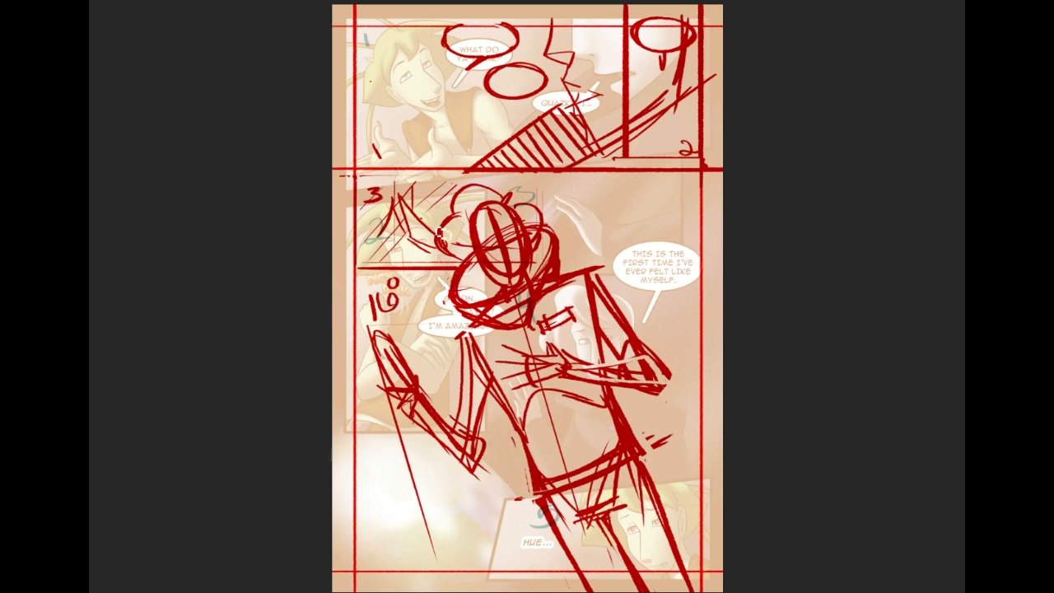
key("ctrl+z")
left_click_drag(359, 272, 460, 271)
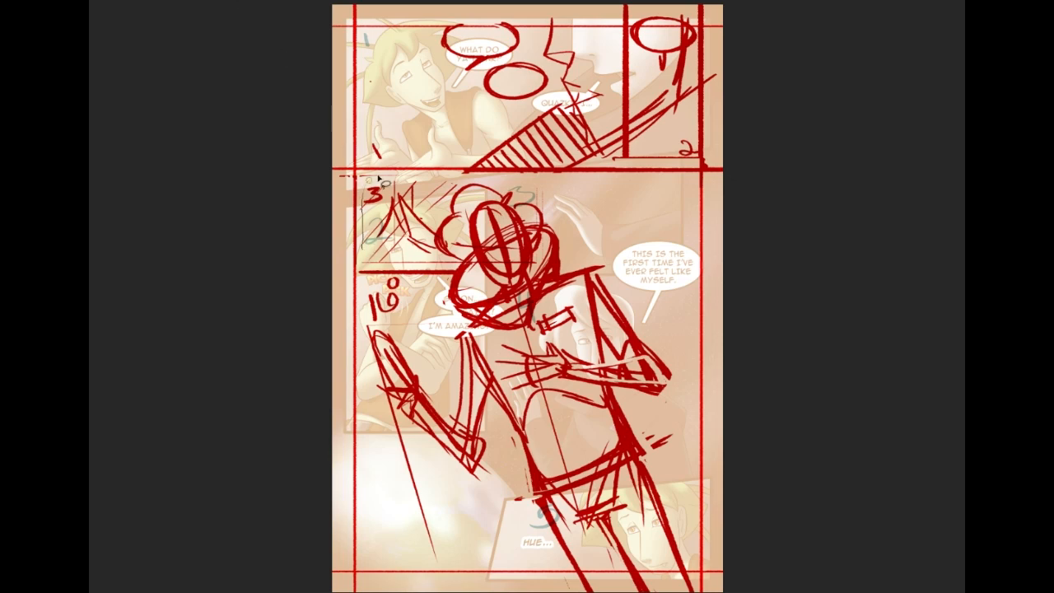
Step: Select panel 3's number and small sketch, scale them down above the lower border, and deselect
left_click_drag(432, 258, 394, 233)
key("ctrl+t")
left_click_drag(407, 207, 408, 217)
key("ctrl+d")
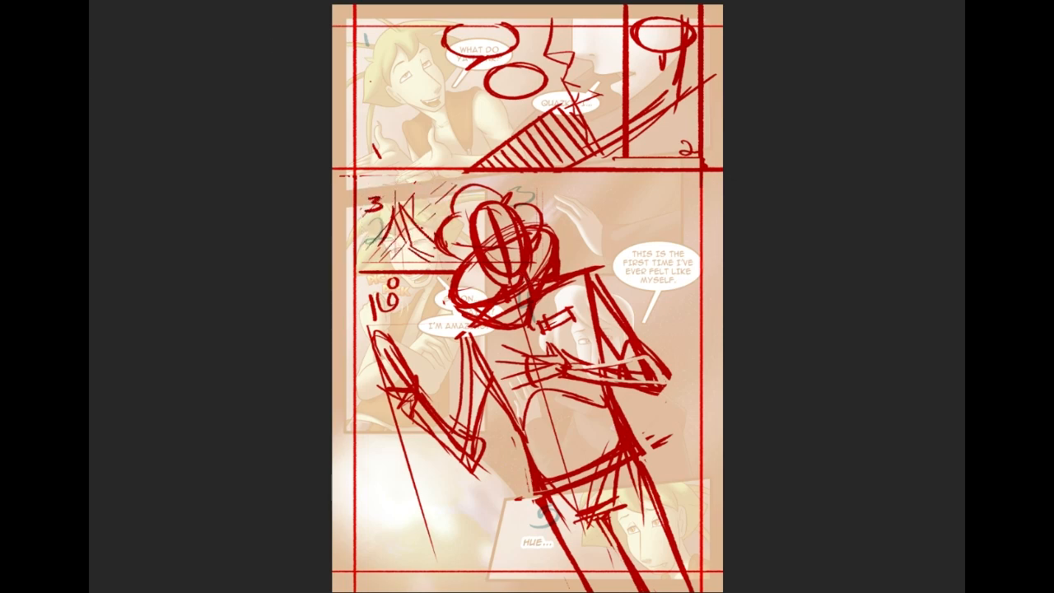
Step: Frame panel 3 with a side edge and long horizontal borders extending behind the figure's head, plus a diagonal stroke beside the head
mouse_move(357, 272)
left_mouse_down()
mouse_move(358, 206)
mouse_move(456, 195)
mouse_move(627, 208)
left_mouse_up()
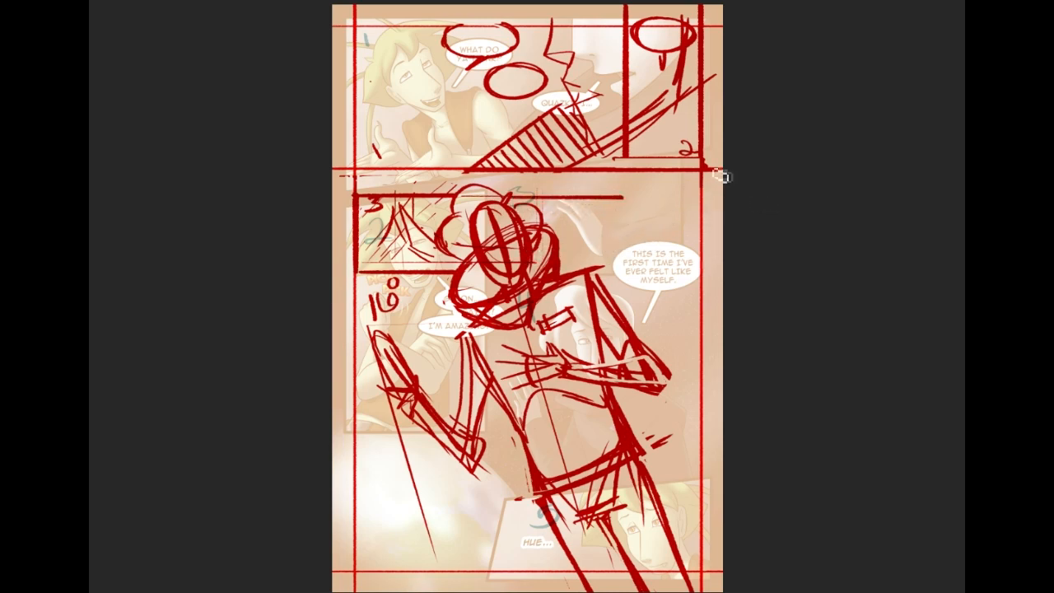
left_click_drag(560, 280, 671, 272)
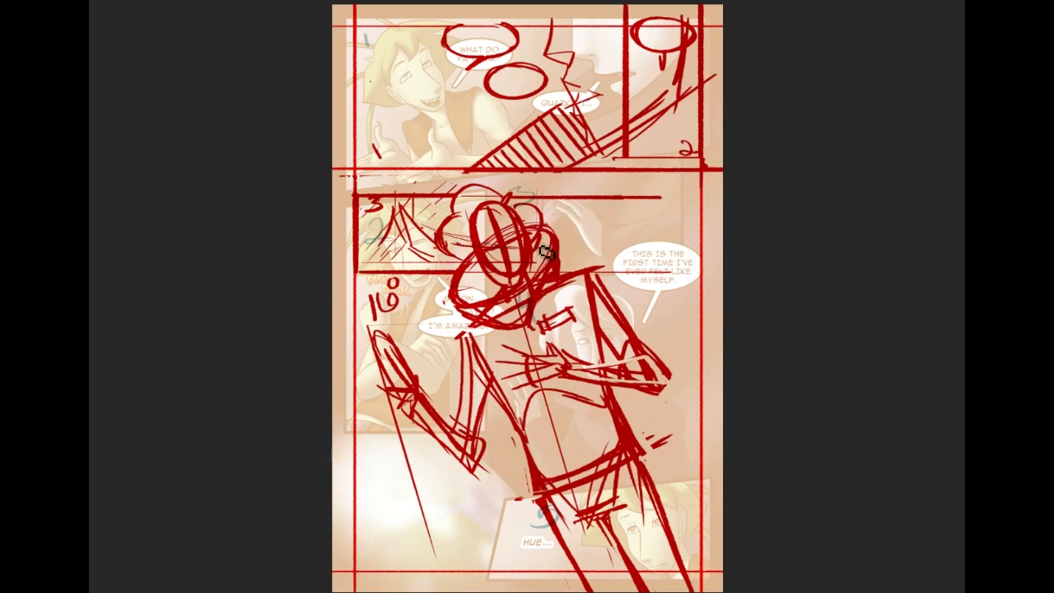
left_click_drag(543, 234, 618, 199)
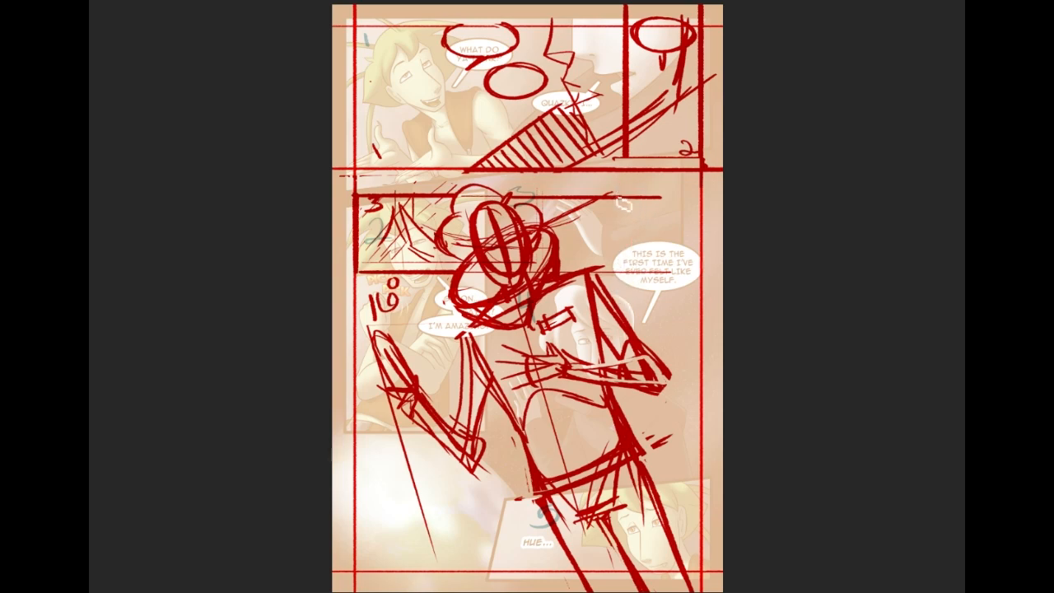
left_click_drag(626, 270, 606, 188)
key("ctrl+z")
mouse_move(379, 194)
left_mouse_down()
mouse_move(402, 276)
mouse_move(372, 267)
left_mouse_up()
key("ctrl+z")
key("ctrl+z")
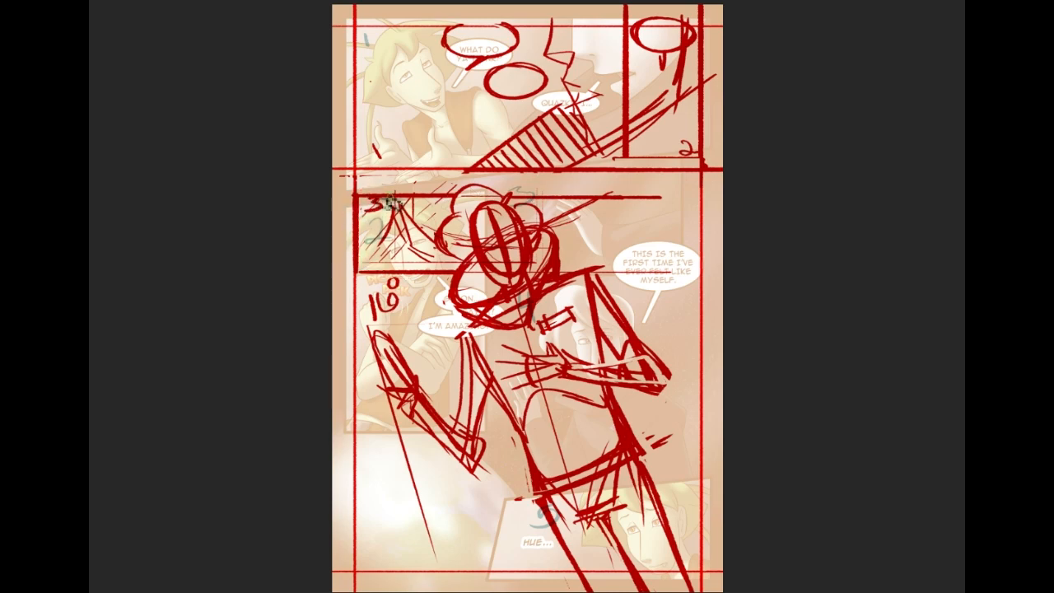
Step: Redraw the side edge of panel 3 next to its number as a slightly bowed line
left_click_drag(375, 246, 399, 189)
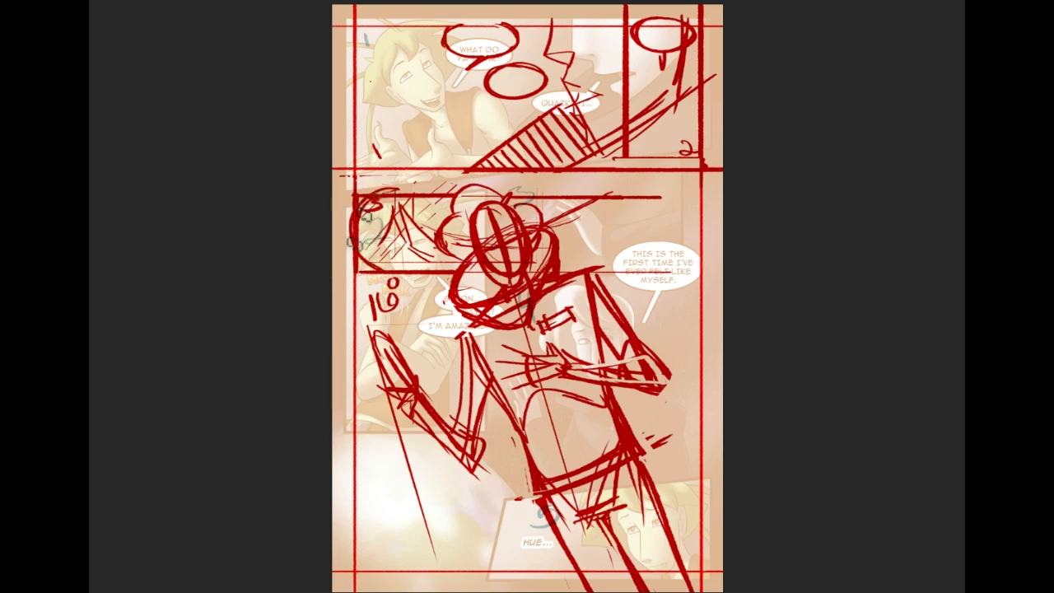
key("ctrl+z")
left_click_drag(362, 195, 354, 262)
key("ctrl+z")
left_click_drag(362, 196, 354, 264)
key("ctrl+z")
left_click_drag(362, 196, 354, 264)
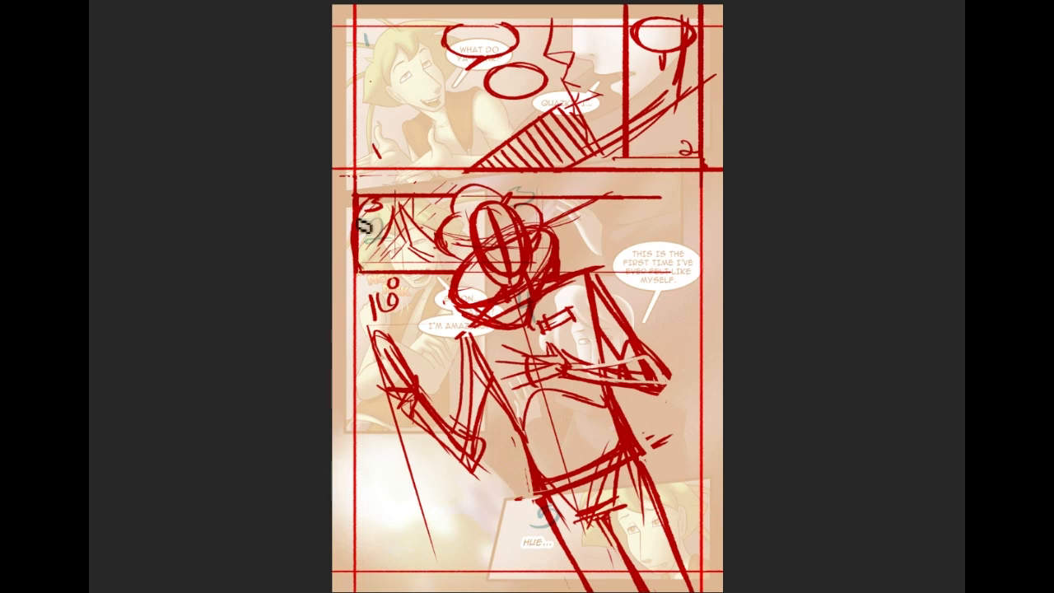
Step: Close panel 3's far end behind the figure's shoulder with a thick outward-bulging curve
left_click_drag(610, 197, 618, 270)
key("ctrl+z")
left_click_drag(610, 196, 617, 270)
left_click_drag(606, 195, 616, 276)
left_click_drag(612, 199, 629, 274)
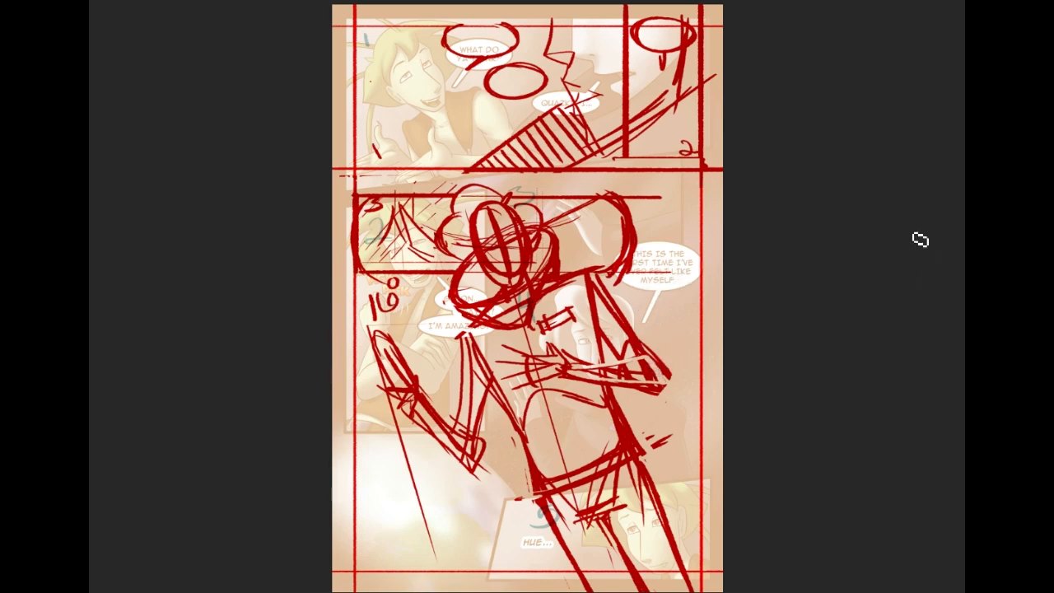
Step: Thicken the upper arm and forearm of the figure's raised arm with heavy strokes down to the elbow
mouse_move(472, 339)
left_mouse_down()
mouse_move(444, 442)
mouse_move(451, 457)
left_mouse_up()
key("ctrl+z")
left_click_drag(470, 368, 455, 440)
left_click_drag(493, 381, 468, 489)
mouse_move(417, 382)
left_mouse_down()
mouse_move(444, 396)
mouse_move(416, 395)
mouse_move(447, 427)
mouse_move(405, 394)
mouse_move(435, 397)
mouse_move(464, 442)
mouse_move(473, 467)
left_mouse_up()
left_click_drag(409, 404, 459, 478)
Step: Reinforce the slanted waistband across the figure's hips with heavy strokes
left_click_drag(398, 463, 722, 384)
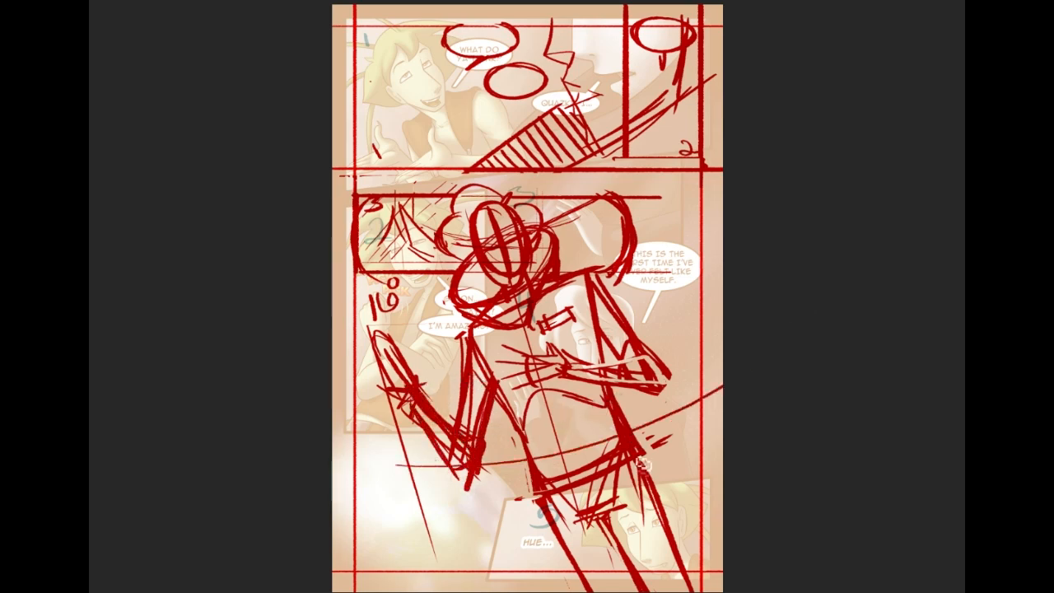
key("ctrl+z")
left_click_drag(539, 499, 677, 457)
mouse_move(538, 498)
left_mouse_down()
mouse_move(671, 438)
mouse_move(628, 468)
left_mouse_up()
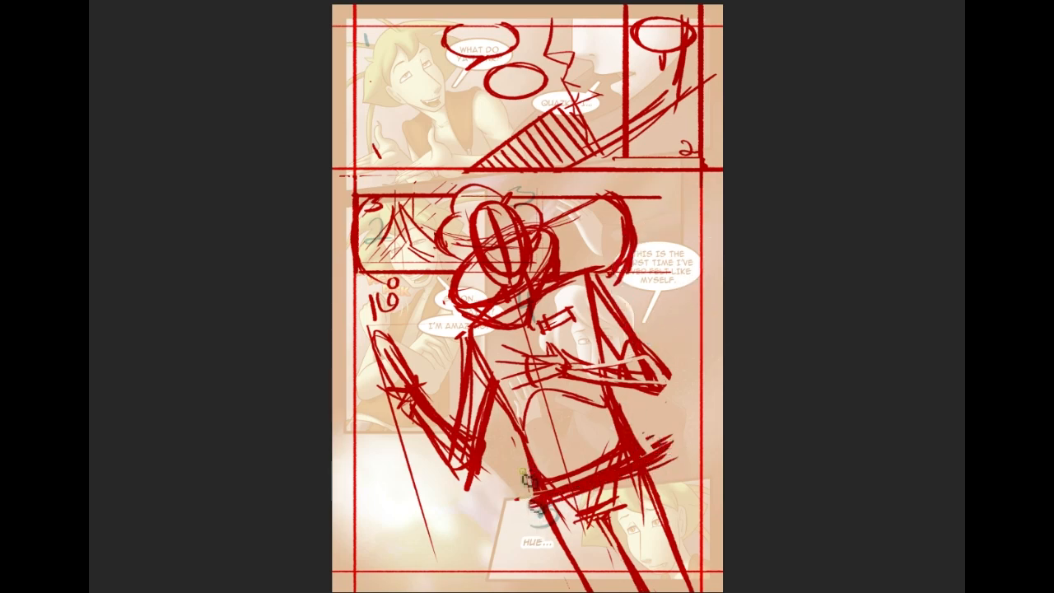
Step: Clear the heavy strokes around the figure's waist and hips, leaving a plain slanted hem above the legs
mouse_move(631, 413)
left_mouse_down()
mouse_move(655, 481)
mouse_move(658, 444)
mouse_move(655, 463)
left_mouse_up()
mouse_move(563, 490)
left_mouse_down()
mouse_move(612, 473)
mouse_move(600, 473)
mouse_move(613, 461)
mouse_move(579, 469)
mouse_move(544, 453)
mouse_move(544, 490)
mouse_move(625, 458)
mouse_move(604, 453)
mouse_move(612, 430)
mouse_move(623, 440)
mouse_move(611, 422)
mouse_move(642, 471)
mouse_move(596, 480)
mouse_move(661, 458)
mouse_move(570, 491)
mouse_move(624, 485)
mouse_move(586, 487)
mouse_move(634, 473)
left_mouse_up()
left_click(635, 455, "alt")
left_click_drag(545, 500, 655, 471)
key("ctrl+z")
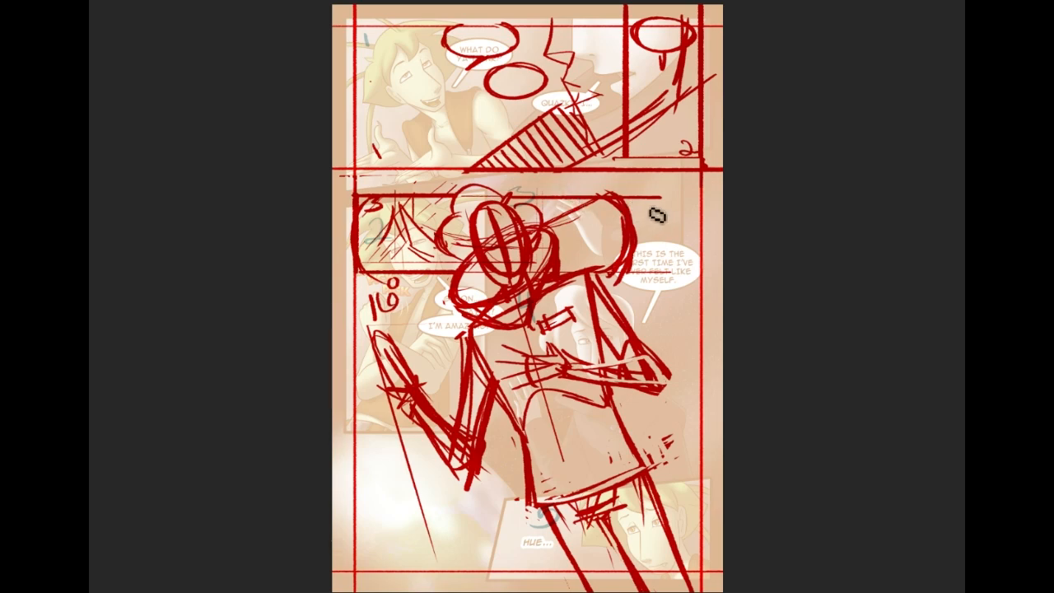
Step: Draw an oval speech balloon with a pointed tail over the curved end of panel 3
mouse_move(646, 183)
left_mouse_down()
mouse_move(620, 187)
mouse_move(669, 245)
mouse_move(621, 192)
mouse_move(665, 237)
mouse_move(619, 210)
mouse_move(623, 189)
mouse_move(646, 240)
mouse_move(578, 202)
mouse_move(675, 212)
mouse_move(588, 231)
left_mouse_up()
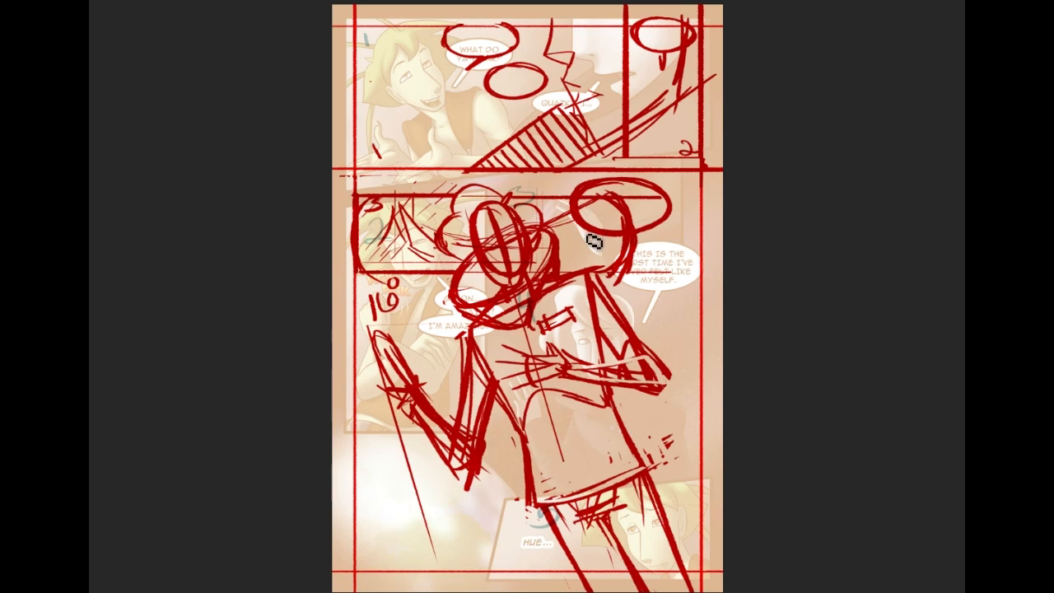
right_click(613, 236)
left_click(647, 326)
left_click(581, 433)
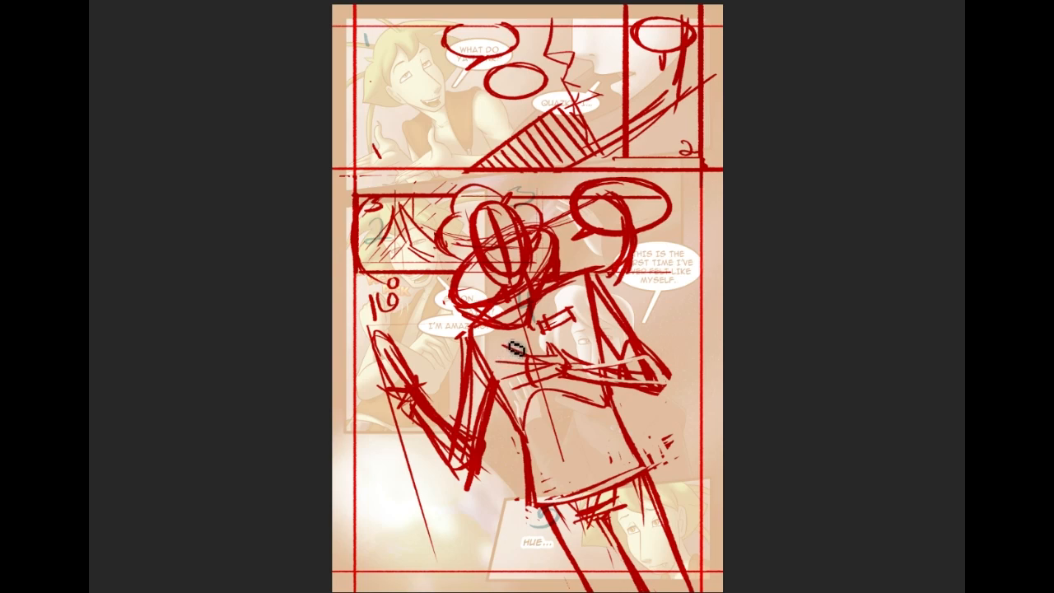
Step: Try a tilted rectangular panel behind the folded arm, running past the page edge, and undo its strokes
mouse_move(710, 257)
left_mouse_down()
mouse_move(622, 301)
mouse_move(656, 477)
left_mouse_up()
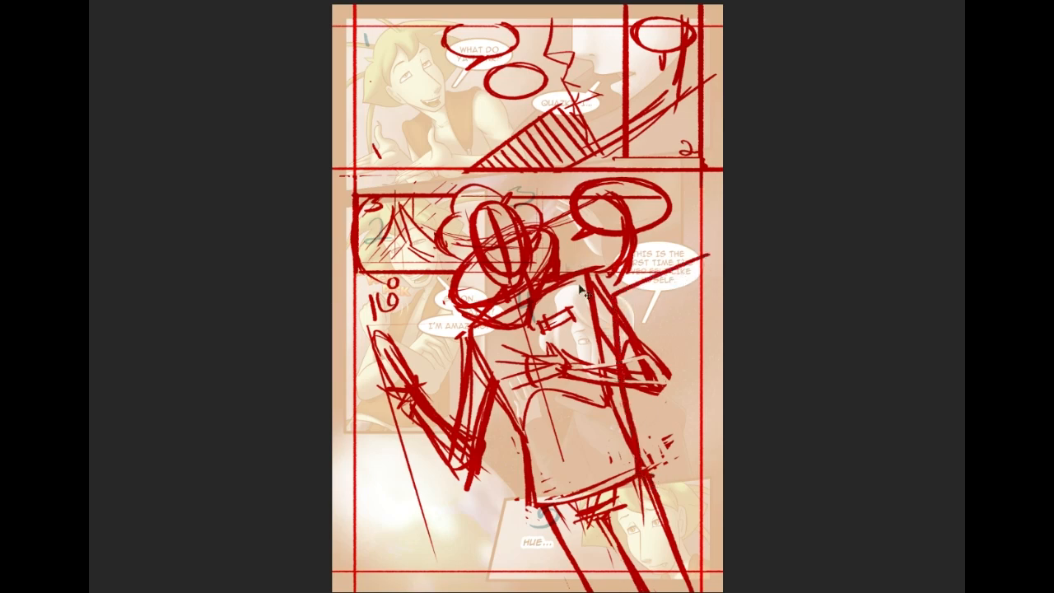
key("ctrl+alt+z")
key("ctrl+alt+z")
left_click_drag(627, 317, 714, 280)
mouse_move(656, 394)
left_mouse_down()
mouse_move(698, 510)
mouse_move(795, 449)
left_mouse_up()
left_click_drag(710, 277, 800, 476)
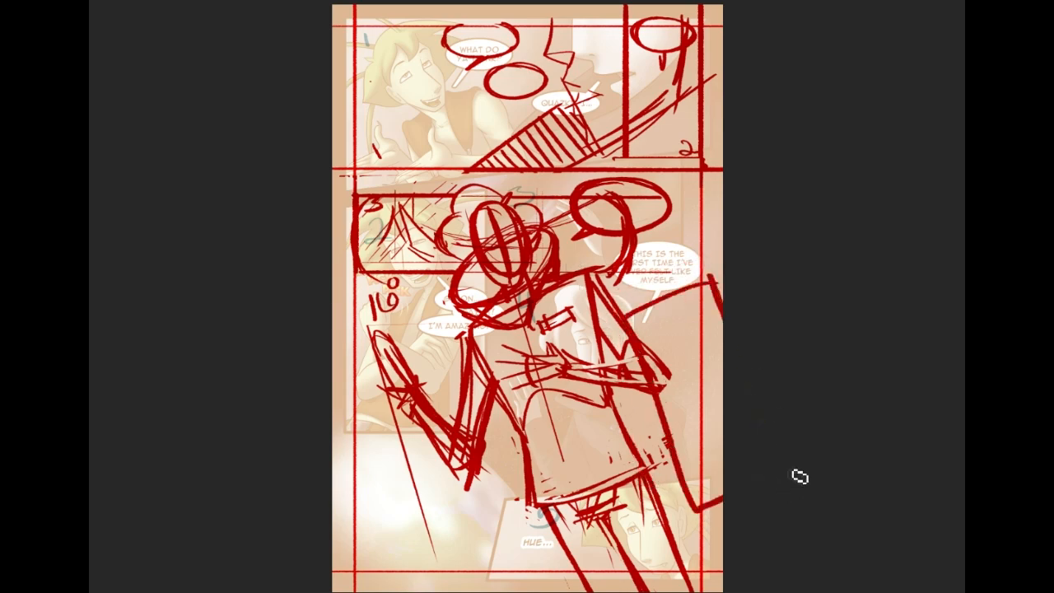
key("ctrl+alt+z")
key("ctrl+alt+z")
key("ctrl+alt+z")
key("ctrl+alt+z")
Step: Try a larger tilted panel starting at the figure's shoulder and reaching past the page edge, and undo it
left_click_drag(656, 394, 690, 474)
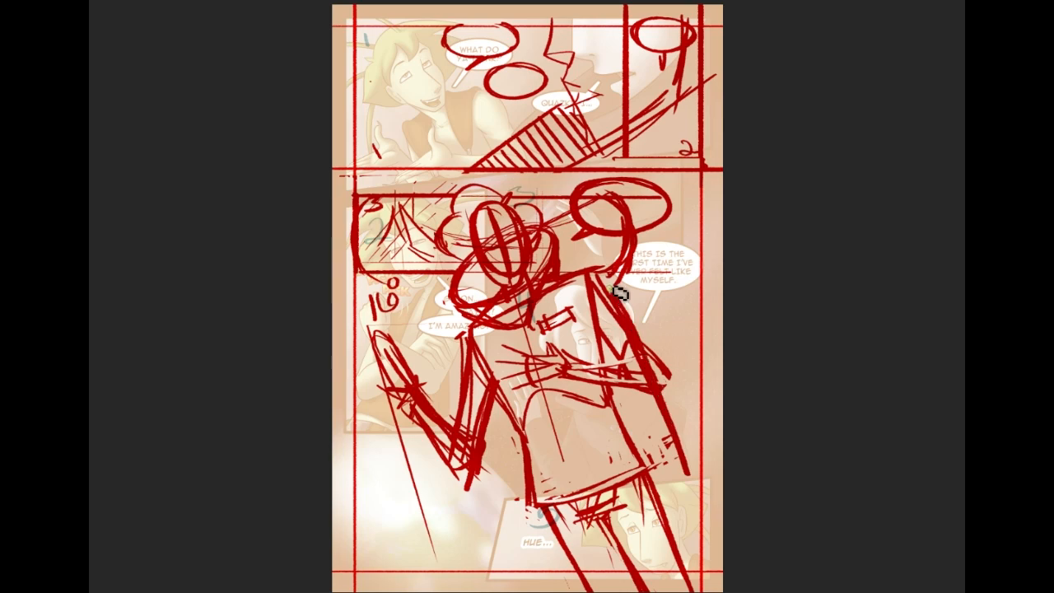
left_click_drag(624, 284, 710, 256)
left_click_drag(696, 255, 764, 444)
left_click_drag(634, 494, 796, 478)
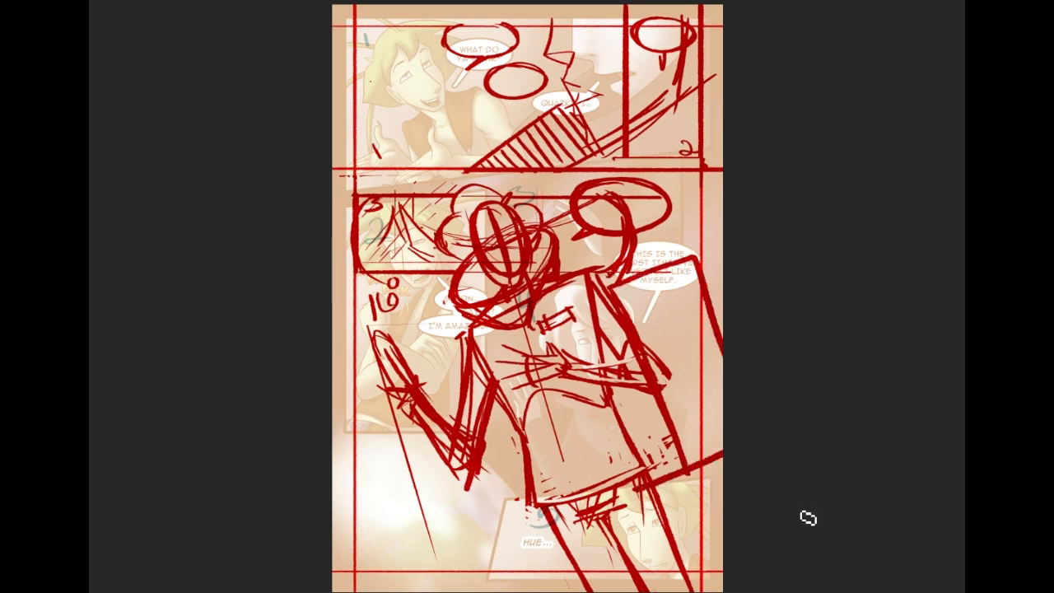
key("ctrl+alt+z")
key("ctrl+alt+z")
key("ctrl+alt+z")
key("ctrl+alt+z")
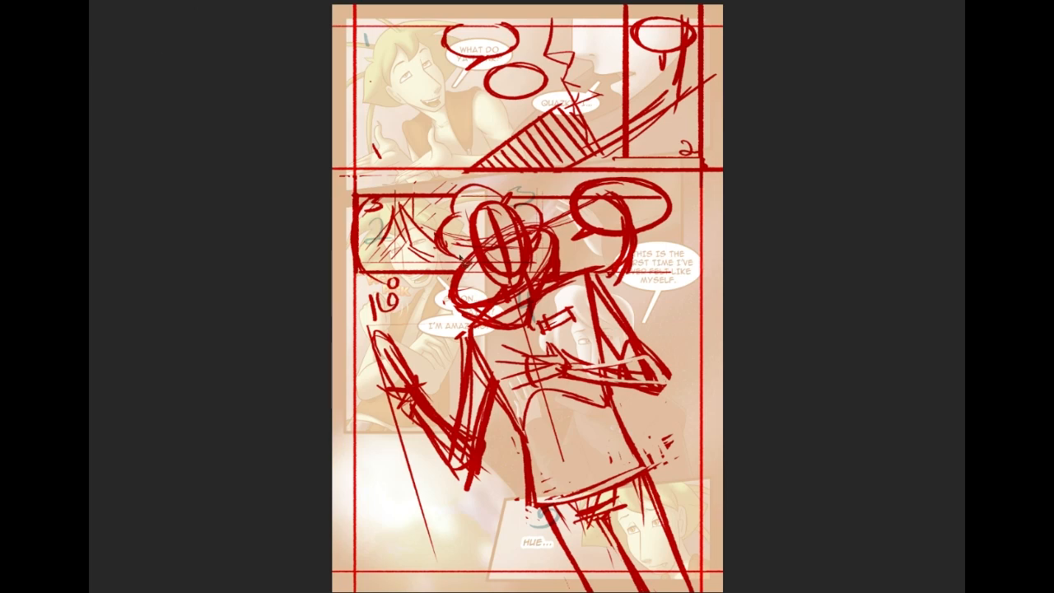
Step: Delete the raised arm's strokes between the hand and the figure's shoulder, keeping the hand sketch
left_click_drag(453, 338, 420, 456)
left_click_drag(461, 324, 461, 322)
key("Delete")
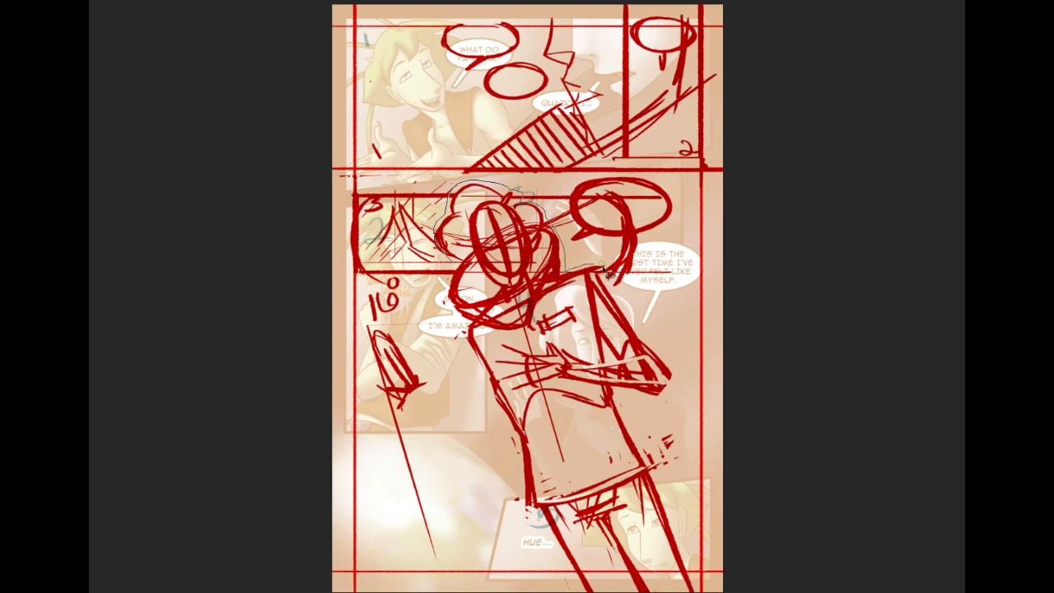
Step: Select the whole figure with its detached hand and rotate it slightly clockwise so it leans less
left_click_drag(653, 420, 687, 546)
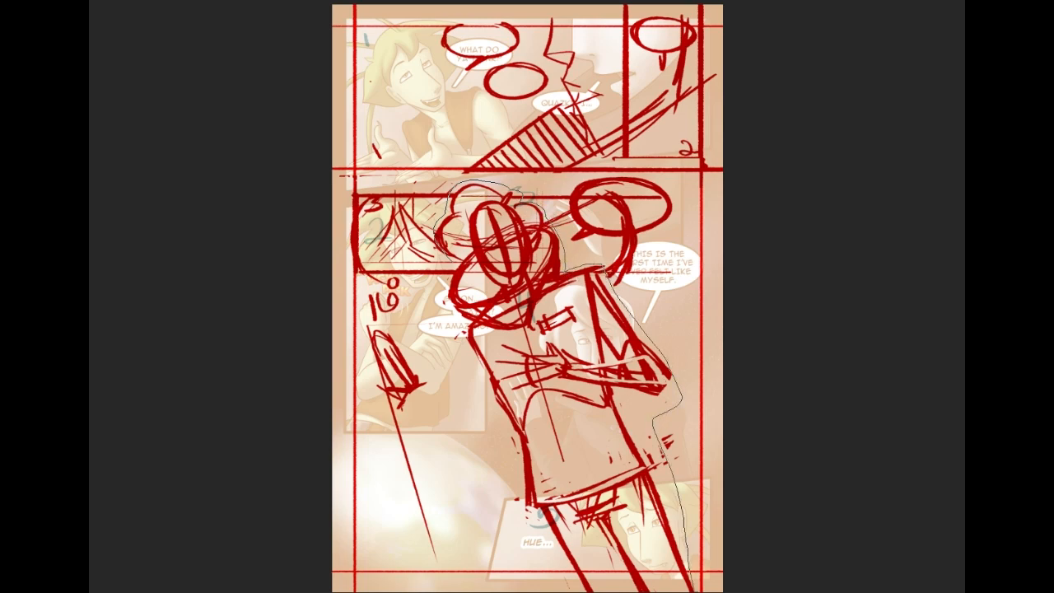
mouse_move(568, 566)
left_mouse_down()
mouse_move(481, 463)
mouse_move(462, 375)
mouse_move(419, 422)
mouse_move(408, 415)
mouse_move(445, 544)
mouse_move(427, 558)
mouse_move(384, 360)
left_mouse_up()
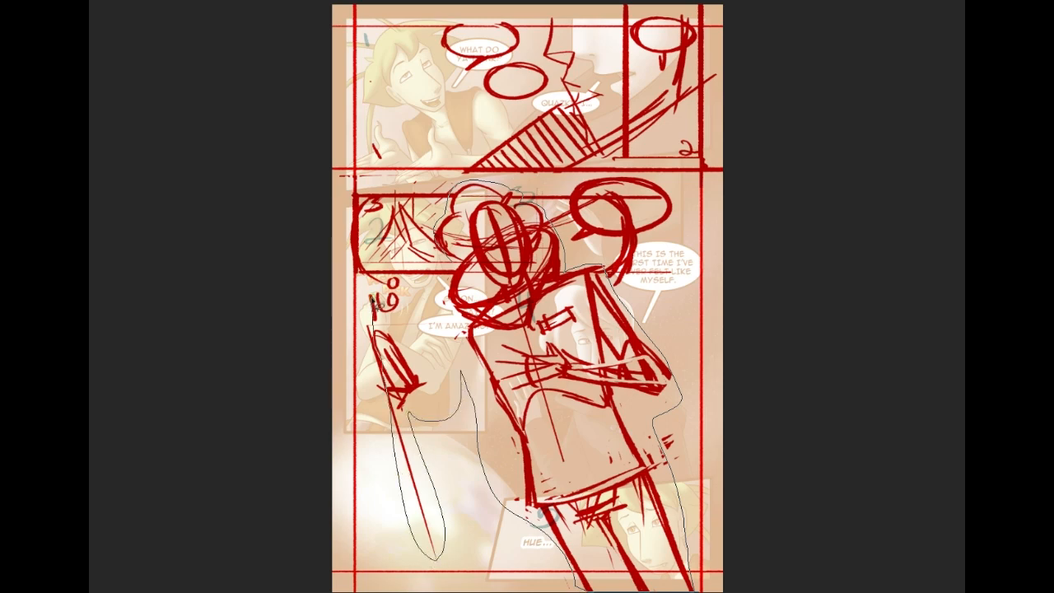
mouse_move(446, 326)
left_mouse_down()
mouse_move(368, 341)
mouse_move(424, 438)
left_mouse_up()
mouse_move(387, 284)
left_mouse_down()
mouse_move(400, 296)
mouse_move(378, 305)
mouse_move(387, 313)
left_mouse_up()
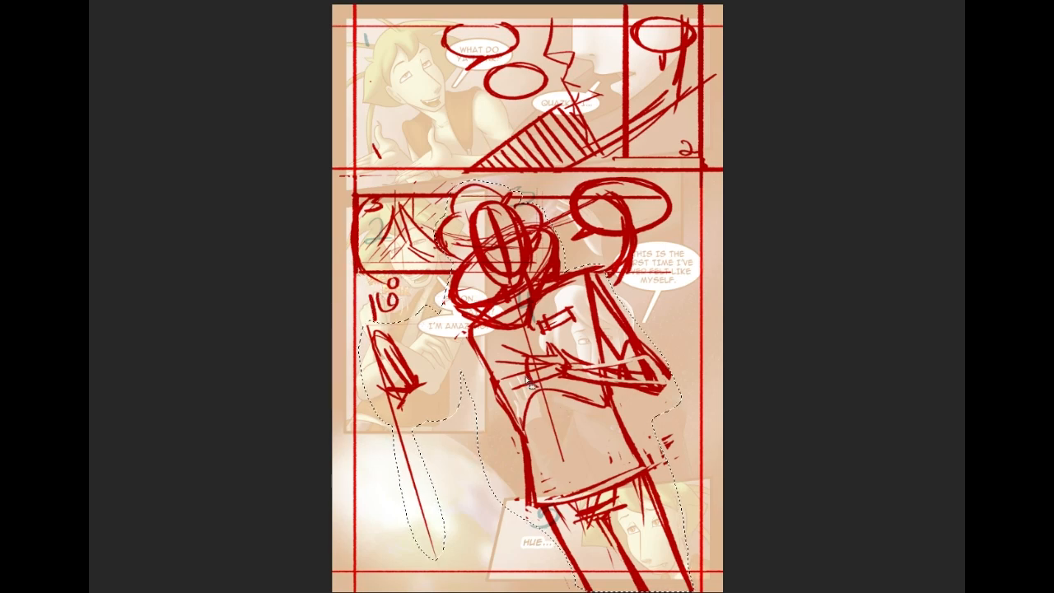
key("ctrl+t")
left_click_drag(766, 321, 786, 362)
key("Return")
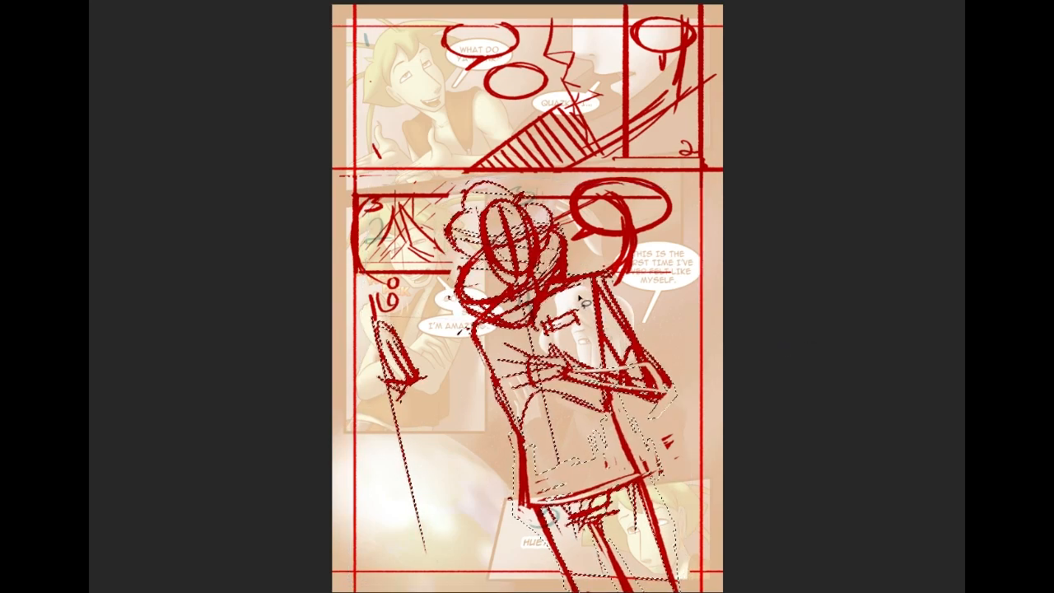
mouse_move(375, 289)
left_mouse_down()
mouse_move(397, 539)
mouse_move(430, 298)
mouse_move(383, 291)
left_mouse_up()
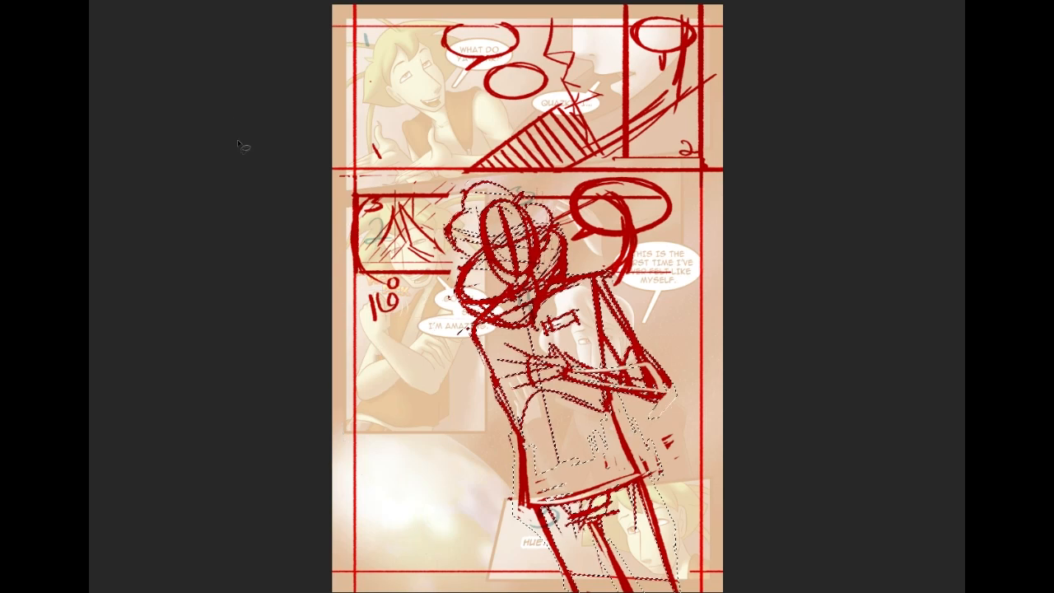
key("ctrl+d")
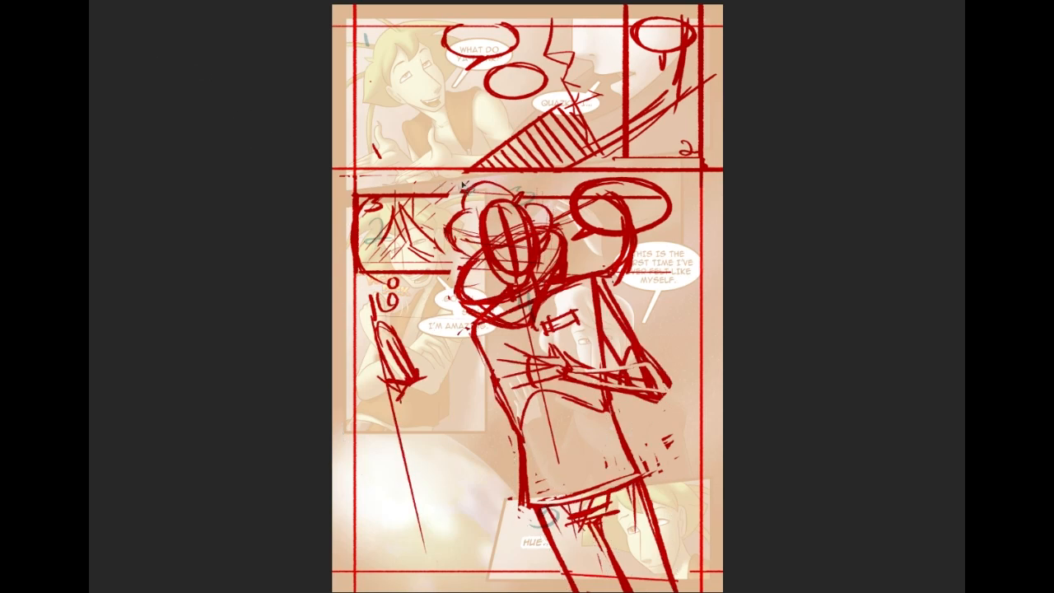
Step: Select the figure without its detached hand and move it slightly left on the page
left_click_drag(452, 274, 509, 547)
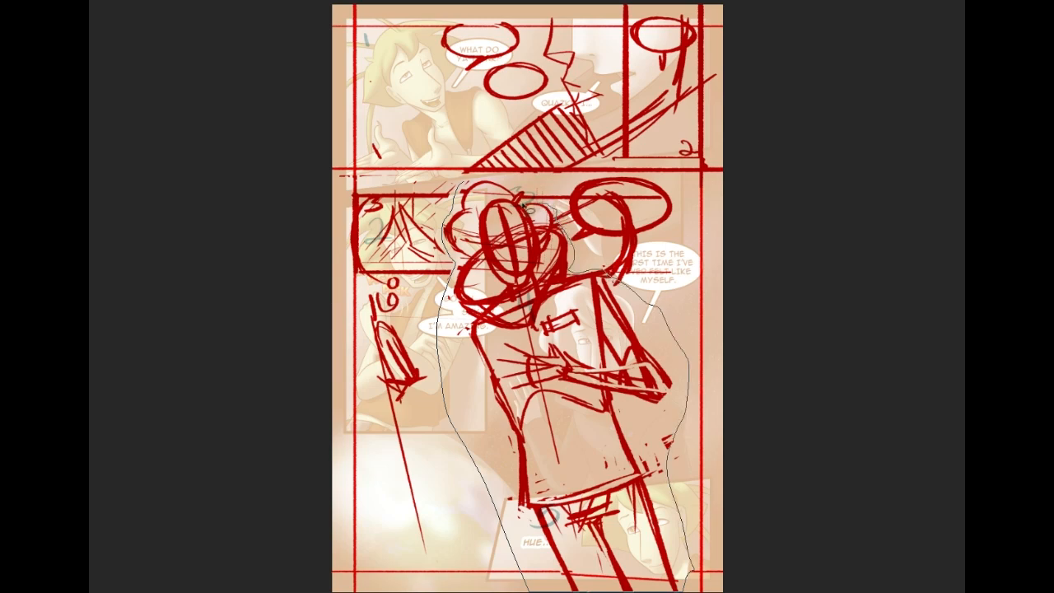
left_click_drag(669, 331, 634, 284)
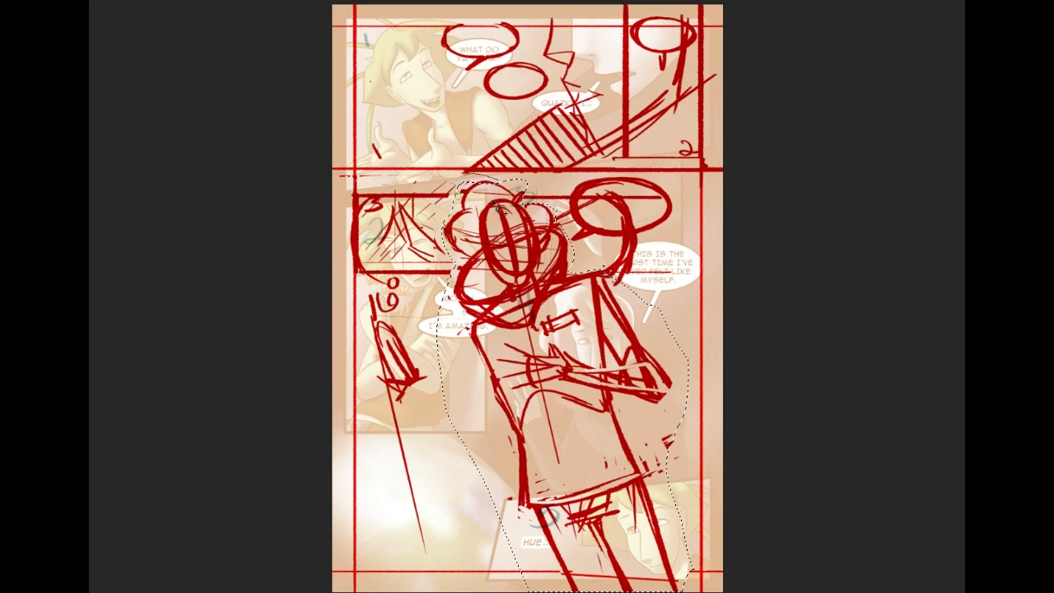
left_click_drag(575, 381, 562, 385)
key("ctrl+d")
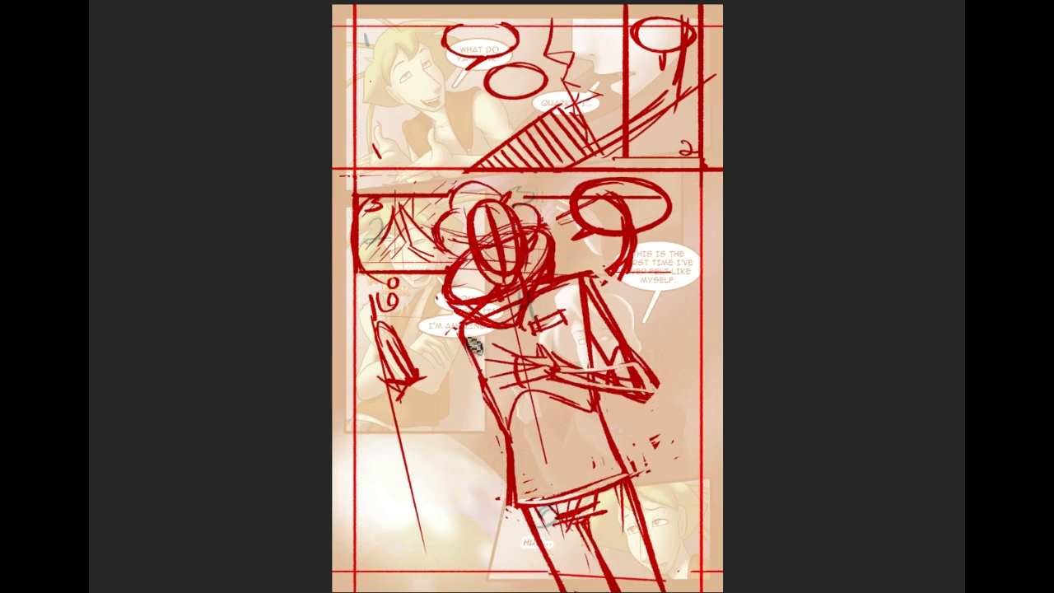
Step: Redraw the raised arm from shoulder to elbow to hand, and add a slanted guide line across the hips
left_click_drag(410, 383, 503, 485)
left_click_drag(472, 364, 472, 498)
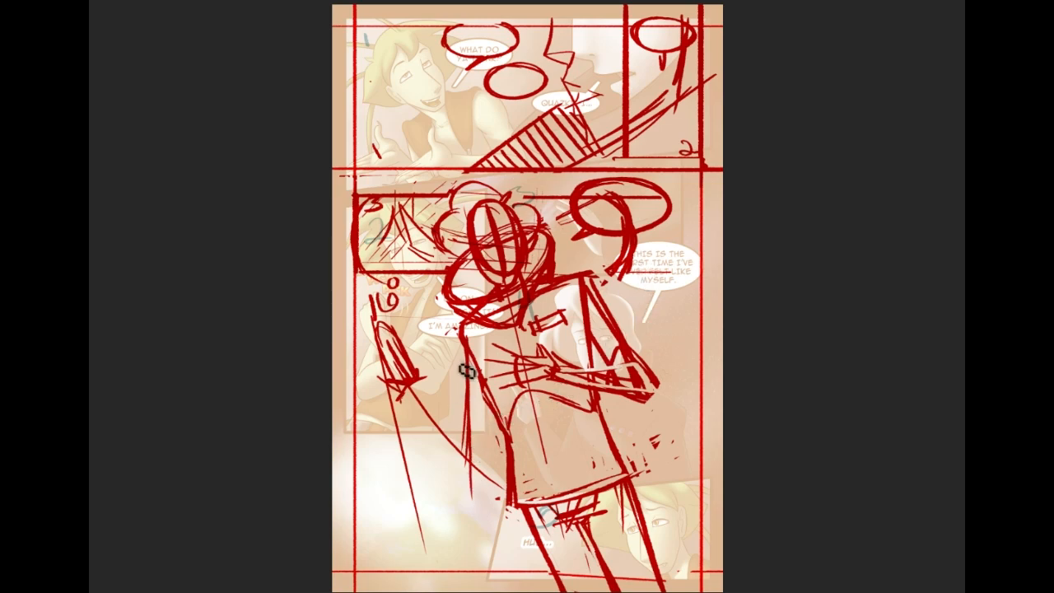
left_click_drag(475, 376, 467, 462)
mouse_move(418, 389)
left_mouse_down()
mouse_move(463, 438)
mouse_move(467, 468)
mouse_move(609, 435)
left_mouse_up()
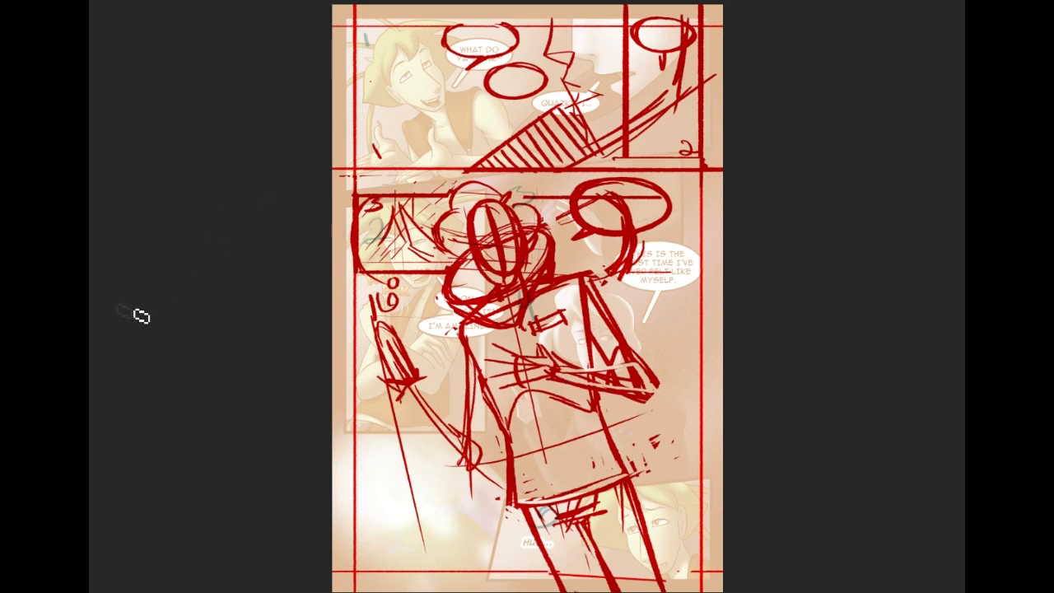
Step: Scribble out the "16°" note above the raised hand and write "12°" below it
left_click_drag(731, 281, 742, 325)
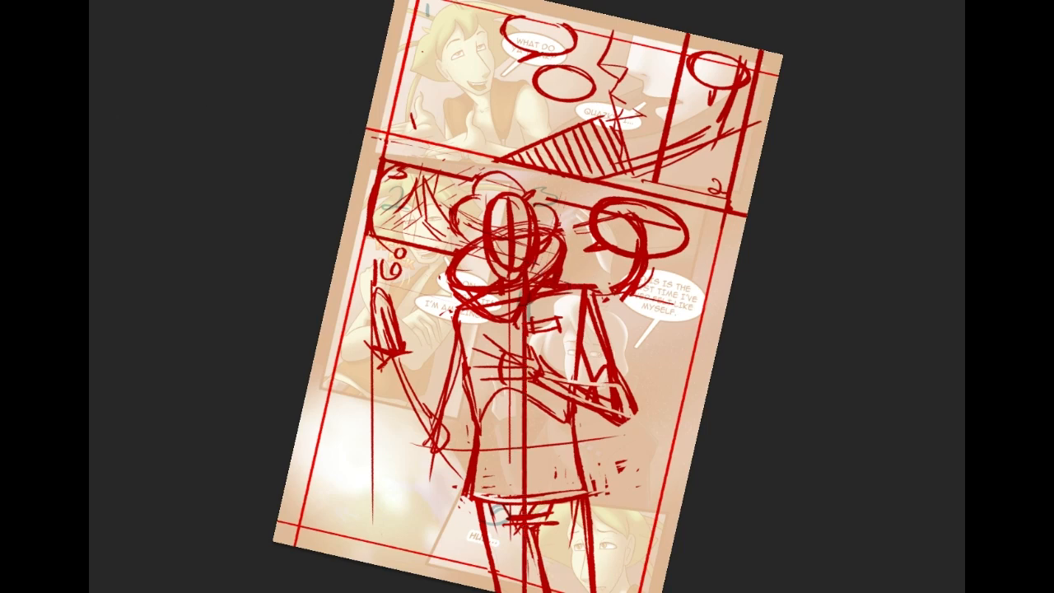
mouse_move(388, 271)
left_mouse_down()
mouse_move(404, 262)
mouse_move(392, 286)
left_mouse_up()
mouse_move(355, 450)
left_mouse_down()
mouse_move(354, 410)
mouse_move(374, 436)
mouse_move(385, 408)
left_mouse_up()
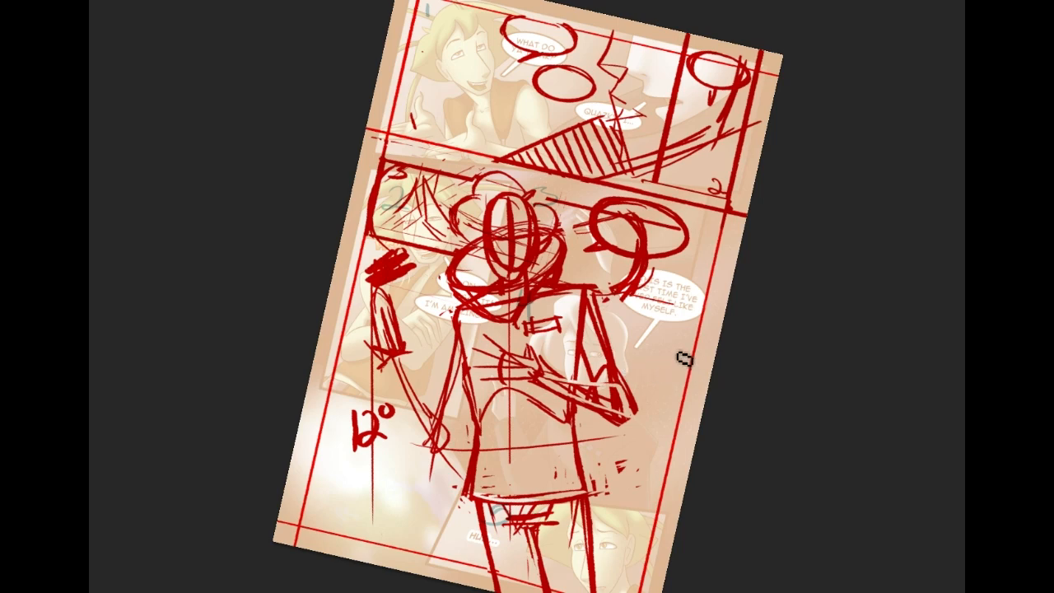
Step: Try the top and side edges of an upright panel beside the figure's shoulder, and undo them
left_click_drag(629, 317, 746, 313)
key("ctrl+z")
left_click_drag(609, 316, 746, 314)
left_click_drag(599, 316, 599, 507)
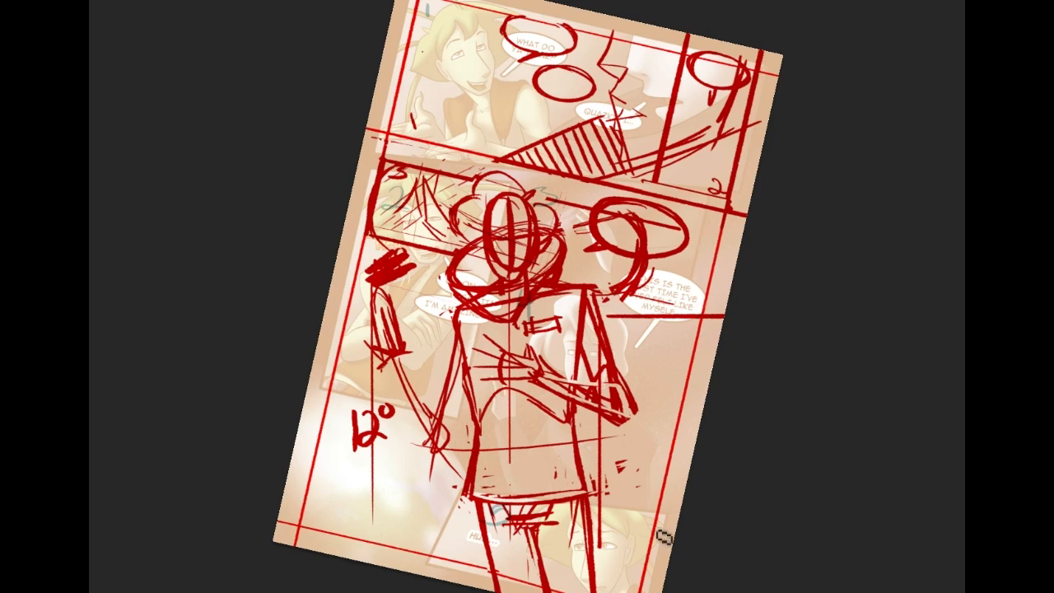
key("ctrl+z")
key("ctrl+z")
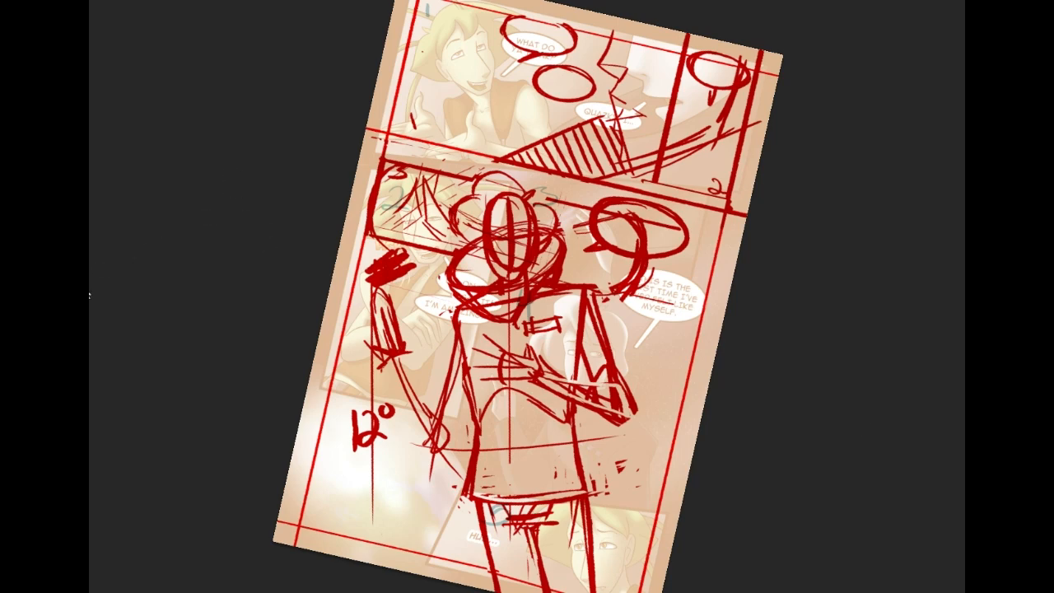
Step: Draw a centre line from the figure's neck to the hem, with leg construction strokes below it
left_click_drag(698, 201, 708, 213)
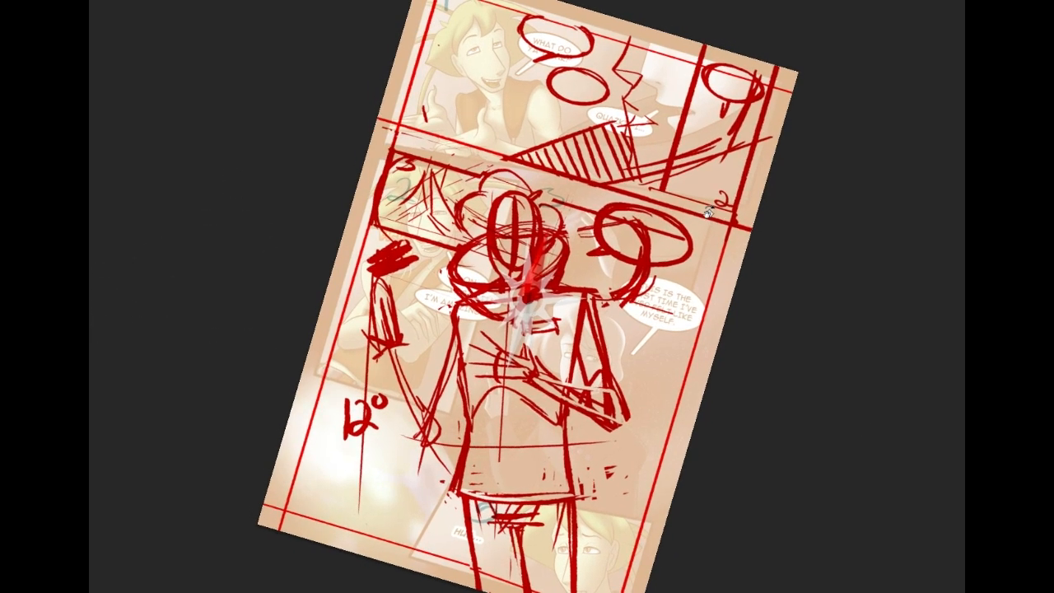
left_click_drag(510, 295, 500, 494)
key("ctrl+z")
left_click_drag(517, 298, 494, 499)
left_click_drag(516, 317, 502, 517)
mouse_move(489, 425)
left_mouse_down()
mouse_move(520, 568)
mouse_move(508, 547)
left_mouse_up()
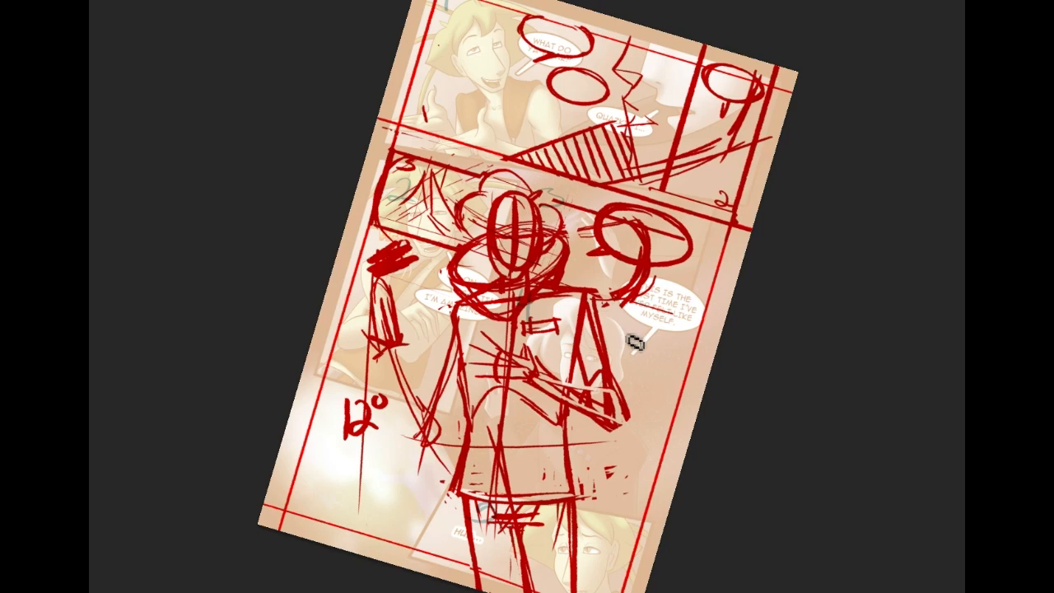
Step: Try a rectangular panel overlapping the folded arm and reaching past the page edge
left_click_drag(603, 322, 708, 319)
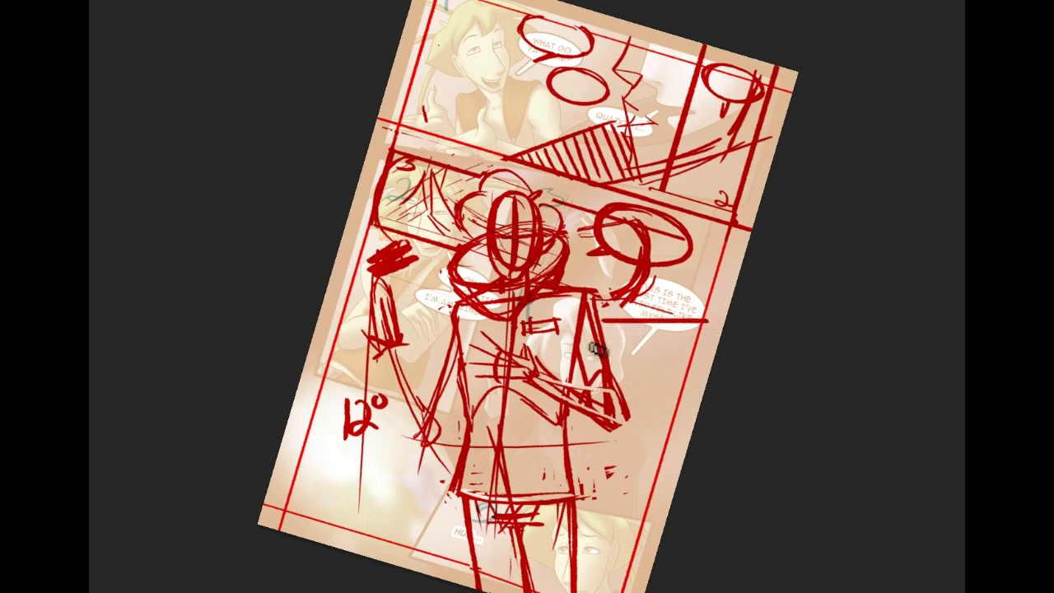
left_click_drag(595, 322, 598, 545)
left_click_drag(596, 462, 596, 409)
left_click_drag(591, 539, 700, 536)
left_click_drag(708, 321, 710, 463)
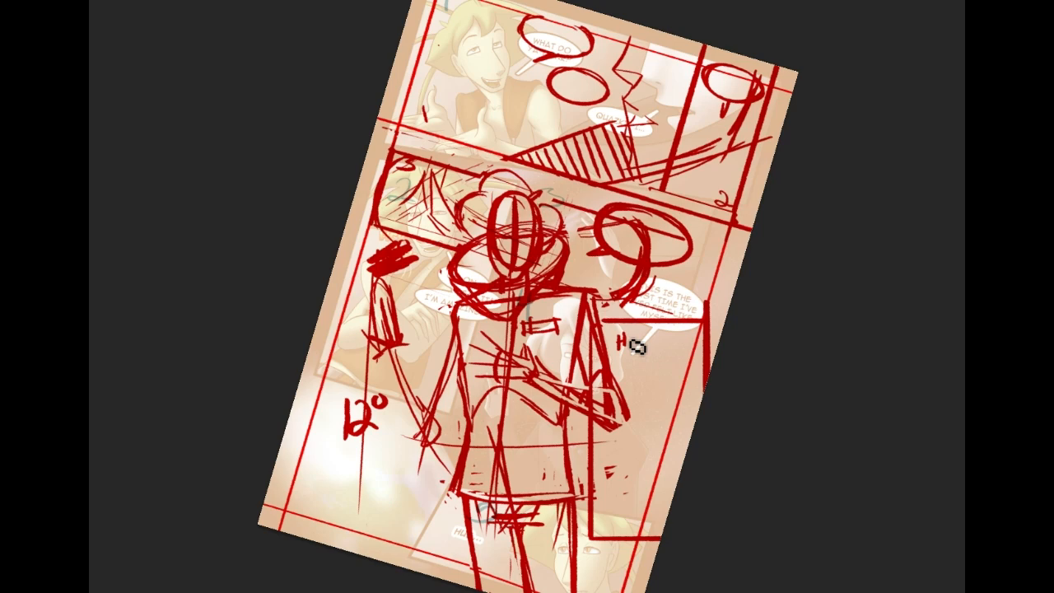
Step: Try the lettering "HUE" and an upright oval head inside the panel beside the folded arm
mouse_move(629, 335)
left_mouse_down()
mouse_move(640, 345)
mouse_move(654, 329)
left_mouse_up()
left_click_drag(641, 339, 651, 342)
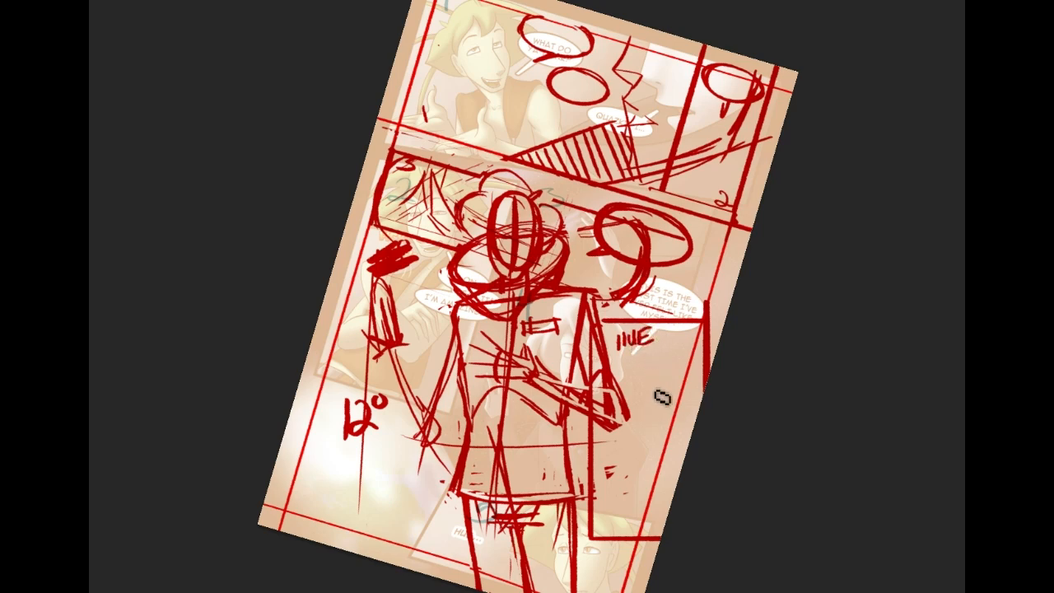
mouse_move(648, 420)
left_mouse_down()
mouse_move(664, 450)
mouse_move(690, 362)
mouse_move(668, 350)
left_mouse_up()
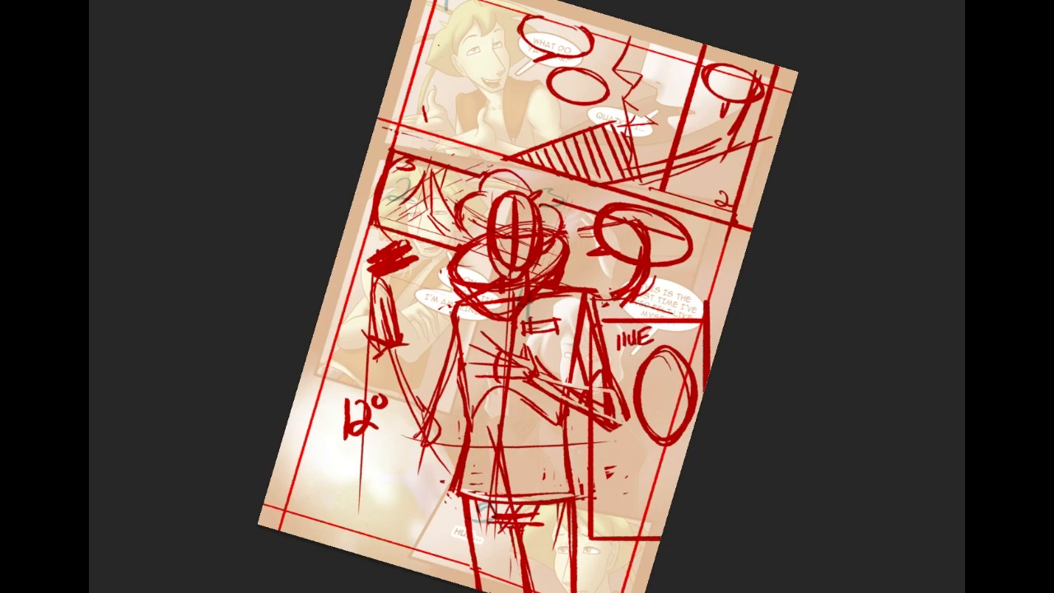
Step: Undo the oval, the lettering and the panel outline beside the folded arm
key("ctrl+z")
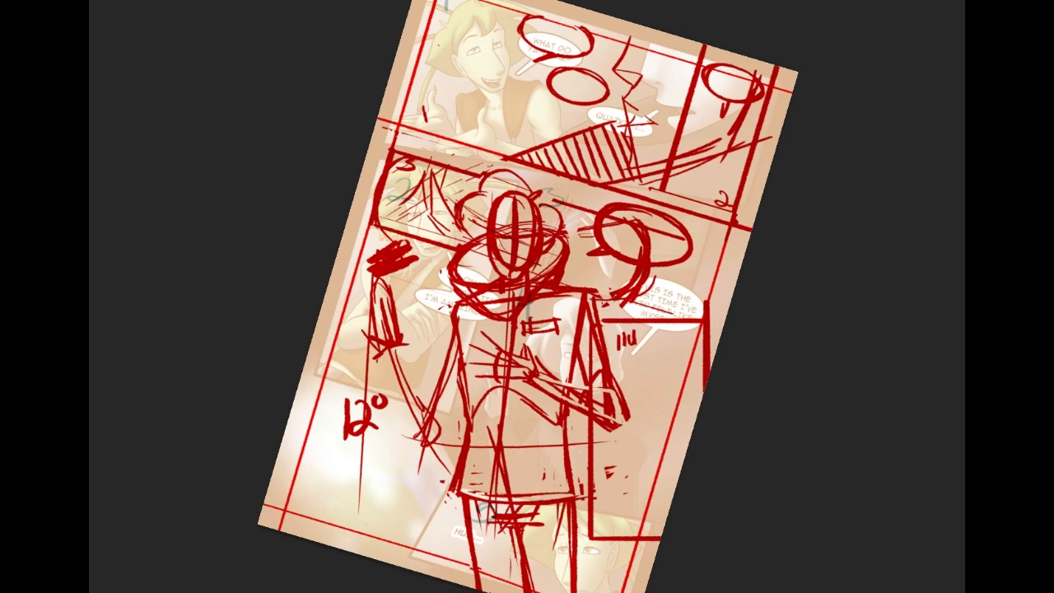
key("ctrl+z")
key("ctrl+z")
key("ctrl+shift+z")
key("ctrl+shift+z")
key("ctrl+z")
key("ctrl+z")
key("ctrl+z")
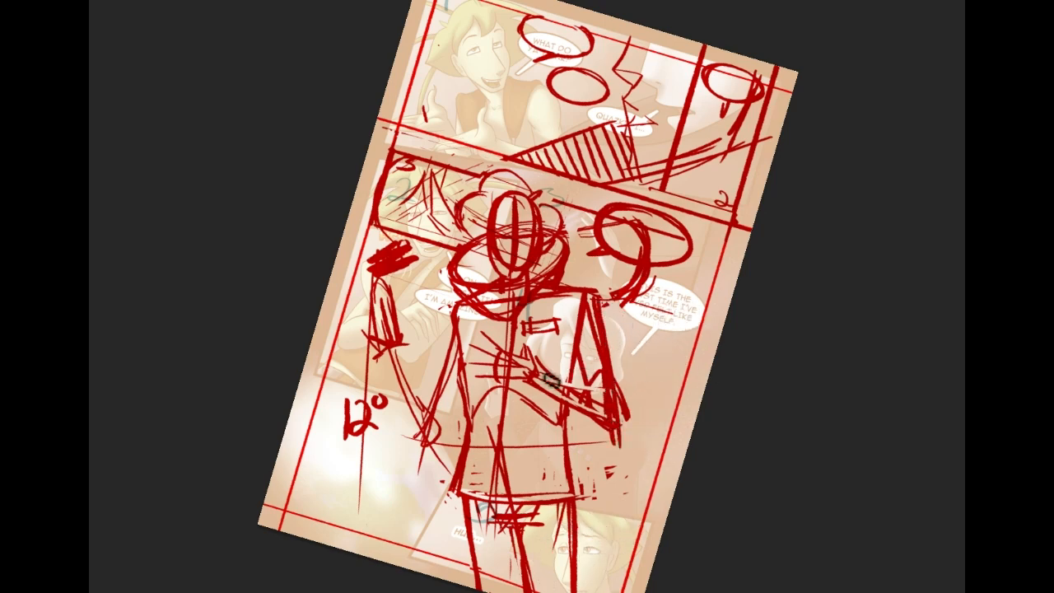
Step: Redraw the folded arm with a straighter upper arm and heavier forearm, erasing the old elbow strokes
mouse_move(535, 386)
left_mouse_down()
mouse_move(618, 455)
mouse_move(697, 359)
mouse_move(680, 318)
mouse_move(632, 443)
left_mouse_up()
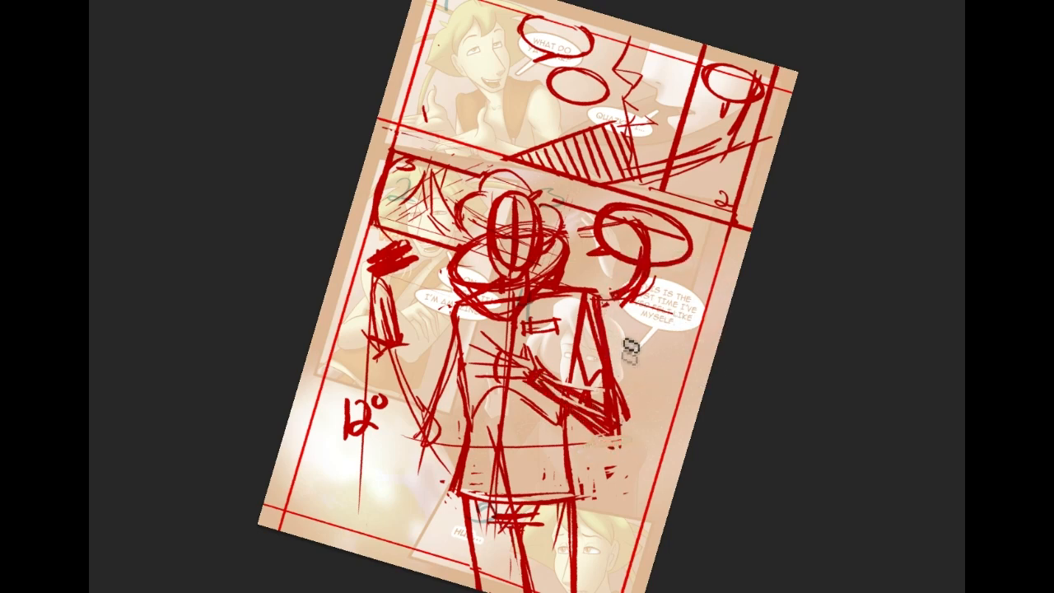
left_click_drag(613, 319, 618, 432)
left_click_drag(621, 383, 633, 426)
left_click_drag(599, 308, 603, 426)
mouse_move(596, 335)
left_mouse_down()
mouse_move(589, 305)
mouse_move(592, 388)
mouse_move(591, 378)
mouse_move(581, 405)
mouse_move(583, 315)
left_mouse_up()
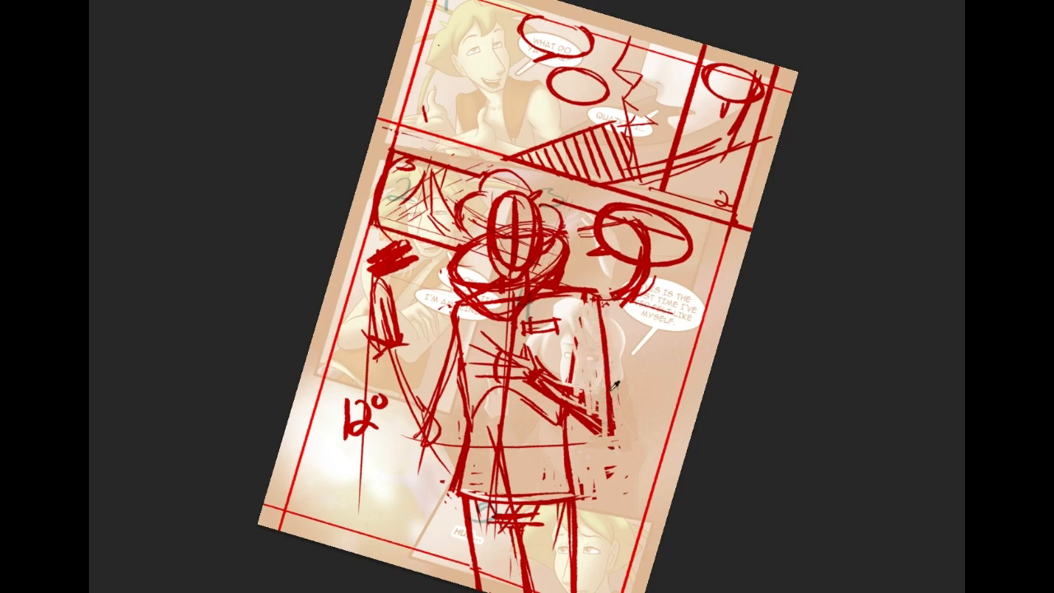
mouse_move(583, 337)
left_mouse_down()
mouse_move(583, 401)
mouse_move(562, 394)
mouse_move(601, 399)
mouse_move(615, 410)
mouse_move(616, 440)
left_mouse_up()
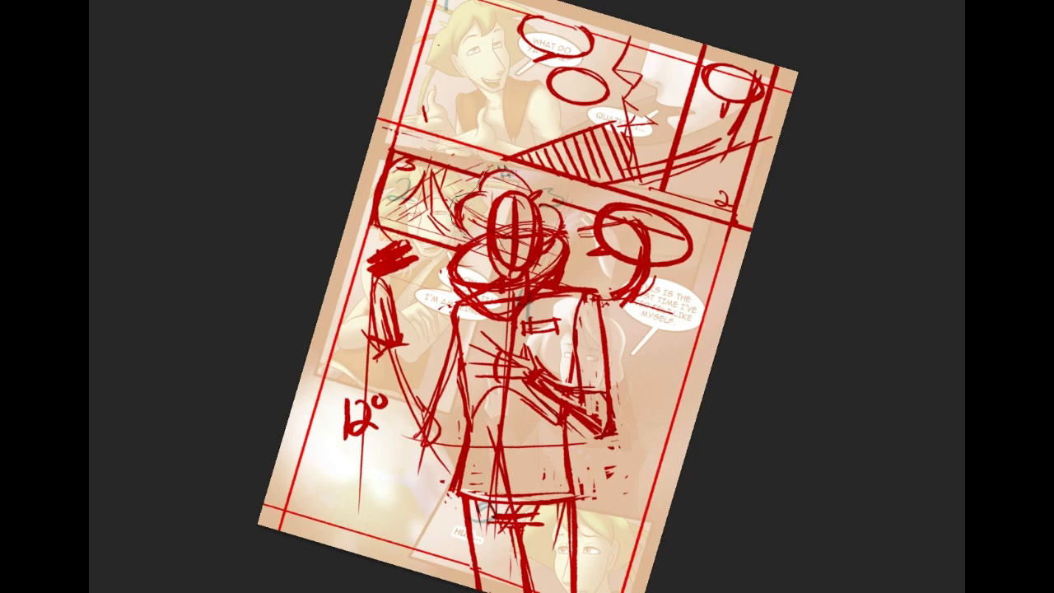
Step: Select the figure without its raised hand and move it slightly down and left on the page
left_click_drag(604, 293, 628, 421)
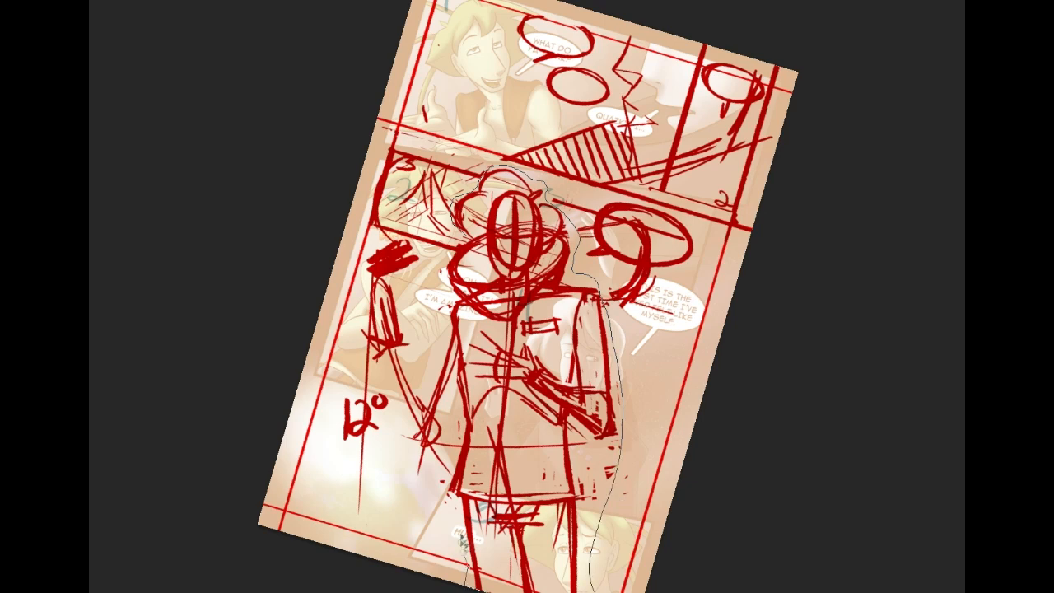
mouse_move(422, 331)
left_mouse_down()
mouse_move(440, 268)
mouse_move(463, 240)
left_mouse_up()
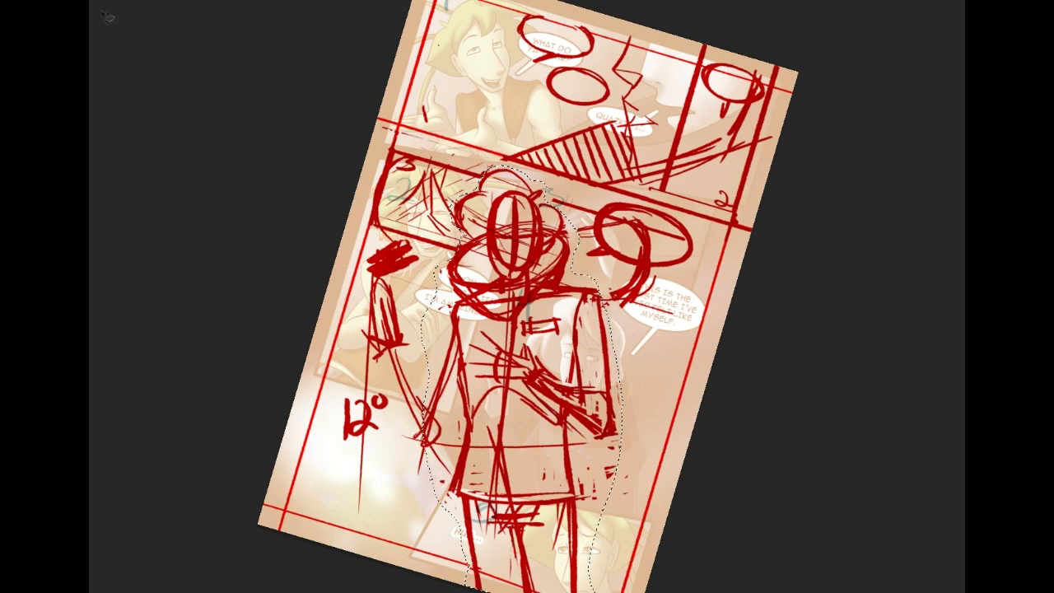
mouse_move(540, 341)
left_mouse_down()
mouse_move(503, 329)
mouse_move(519, 329)
mouse_move(504, 329)
mouse_move(515, 335)
mouse_move(500, 357)
mouse_move(501, 404)
mouse_move(512, 384)
mouse_move(505, 337)
mouse_move(515, 374)
mouse_move(543, 373)
mouse_move(506, 370)
mouse_move(508, 359)
left_mouse_up()
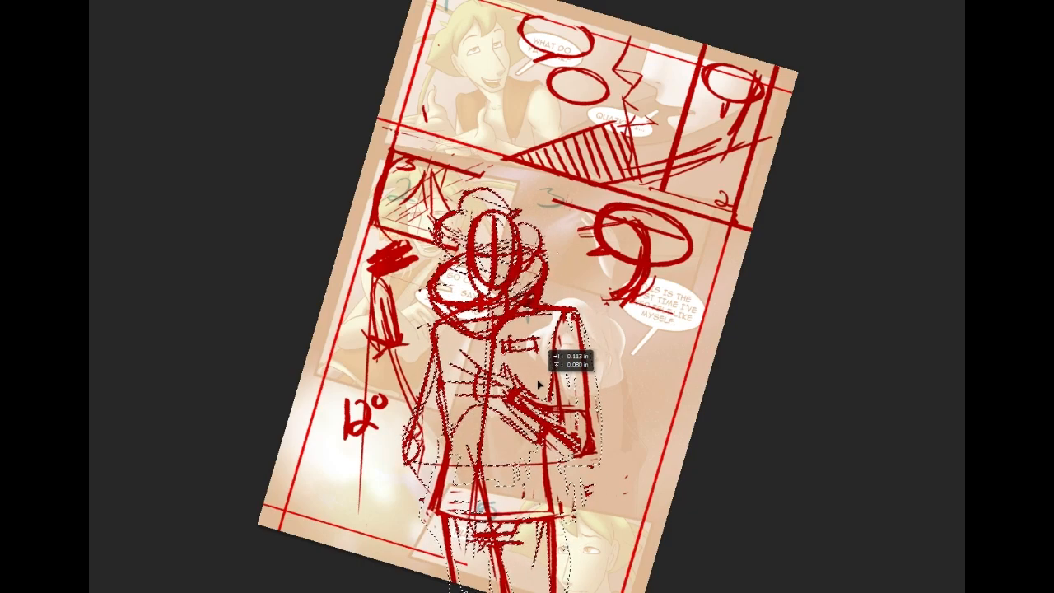
left_click_drag(544, 384, 543, 385)
key("ctrl+d")
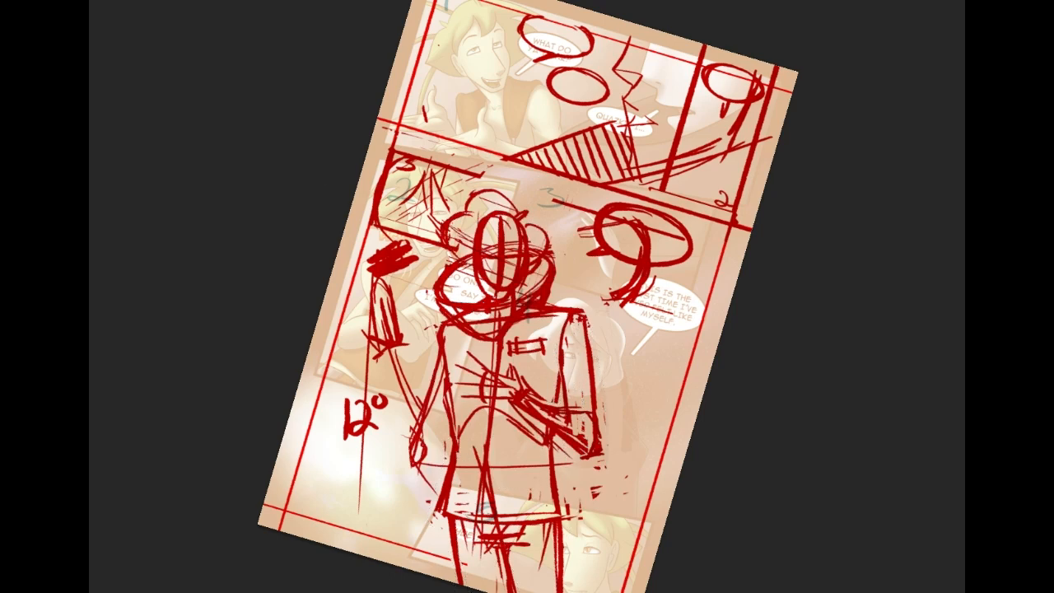
Step: Thicken the curved left end of panel 3 and darken the upper part of the raised arm
mouse_move(375, 176)
left_mouse_down()
mouse_move(402, 163)
mouse_move(381, 165)
mouse_move(373, 224)
left_mouse_up()
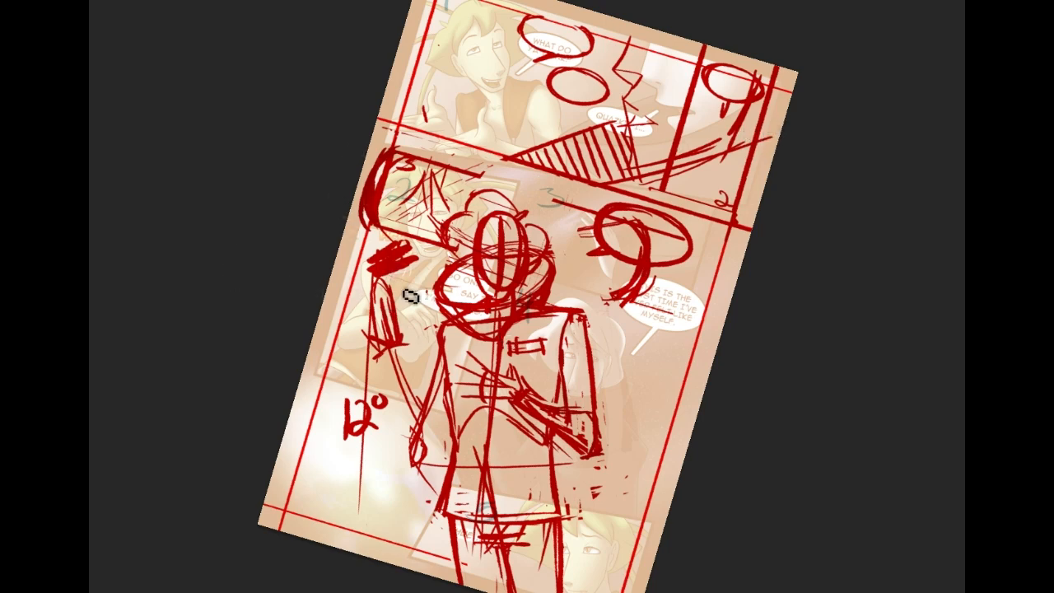
mouse_move(443, 349)
left_mouse_down()
mouse_move(382, 438)
mouse_move(453, 331)
mouse_move(418, 450)
left_mouse_up()
left_click_drag(461, 372, 403, 486)
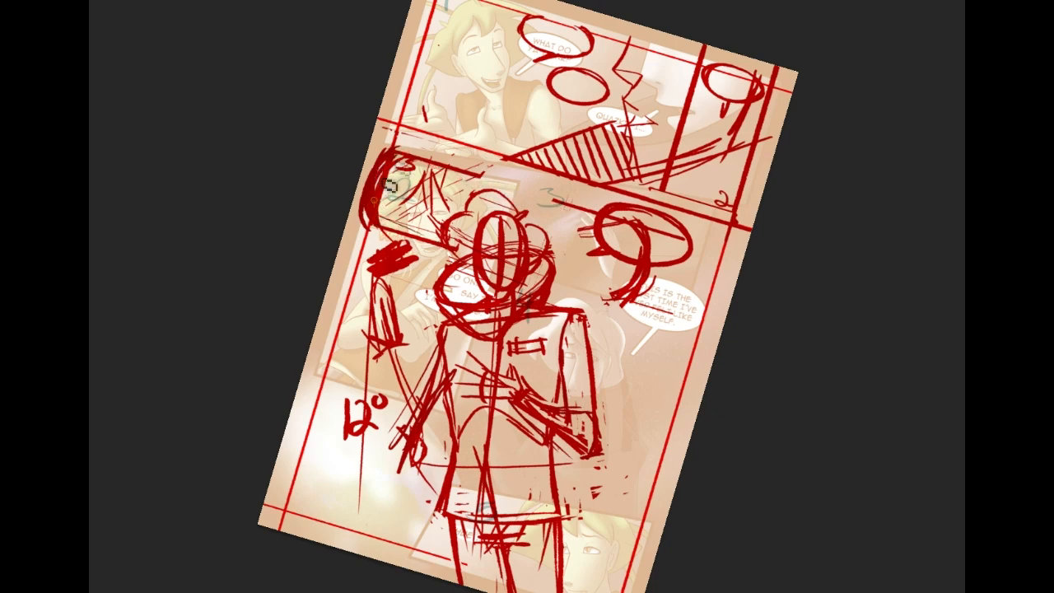
Step: Thin the heavy strokes along the curved left end of panel 3 to a cleaner edge
right_click(407, 170)
left_click(295, 205)
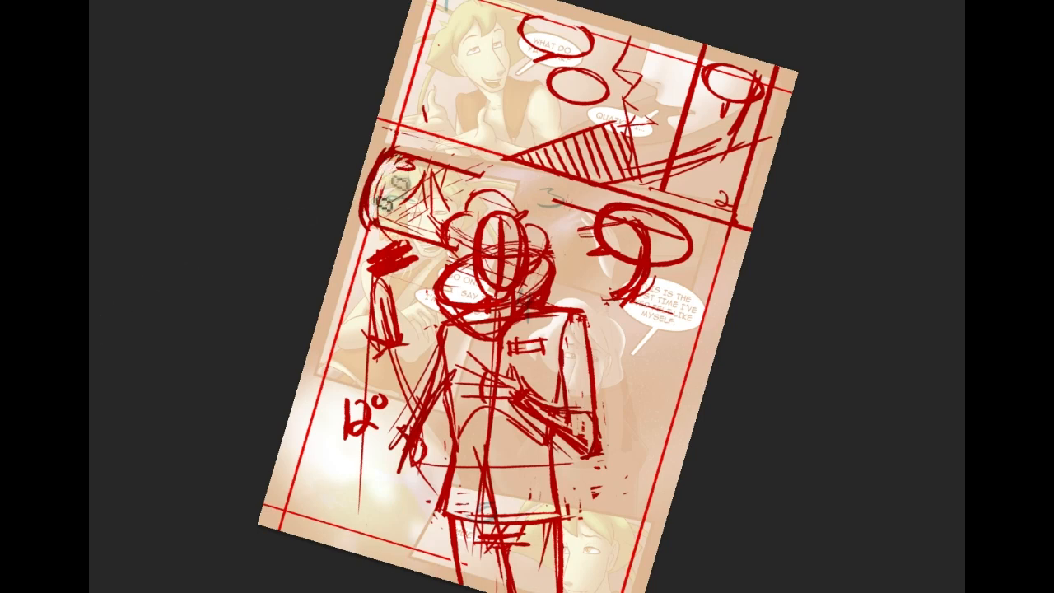
mouse_move(395, 233)
left_mouse_down()
mouse_move(390, 153)
mouse_move(369, 222)
mouse_move(383, 170)
mouse_move(368, 220)
mouse_move(377, 177)
mouse_move(393, 152)
left_mouse_up()
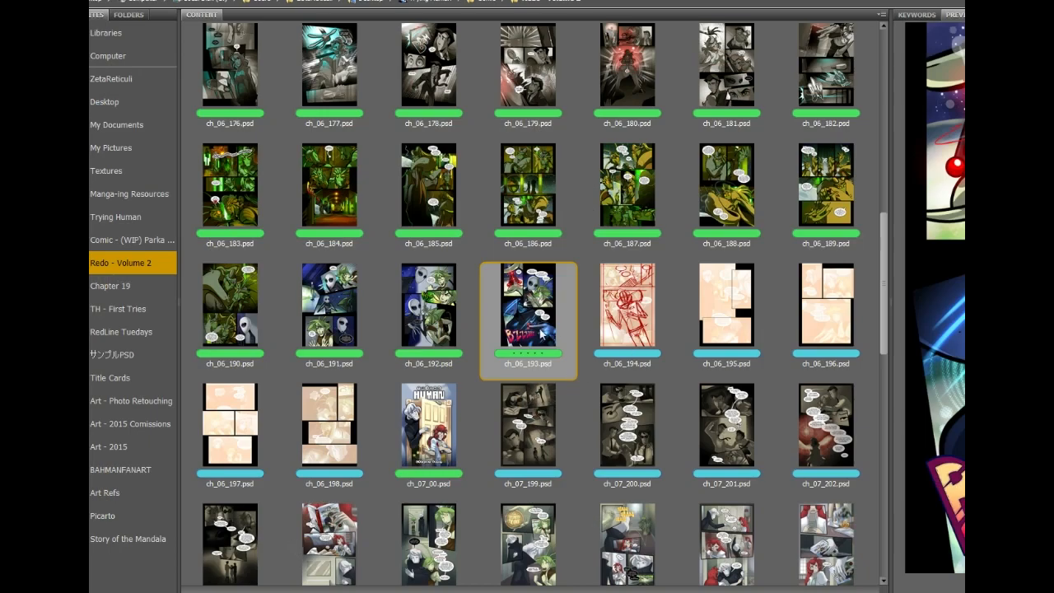
Step: Preview ch_06_194.psd in the file browser and return to the page sketch
left_click(650, 354)
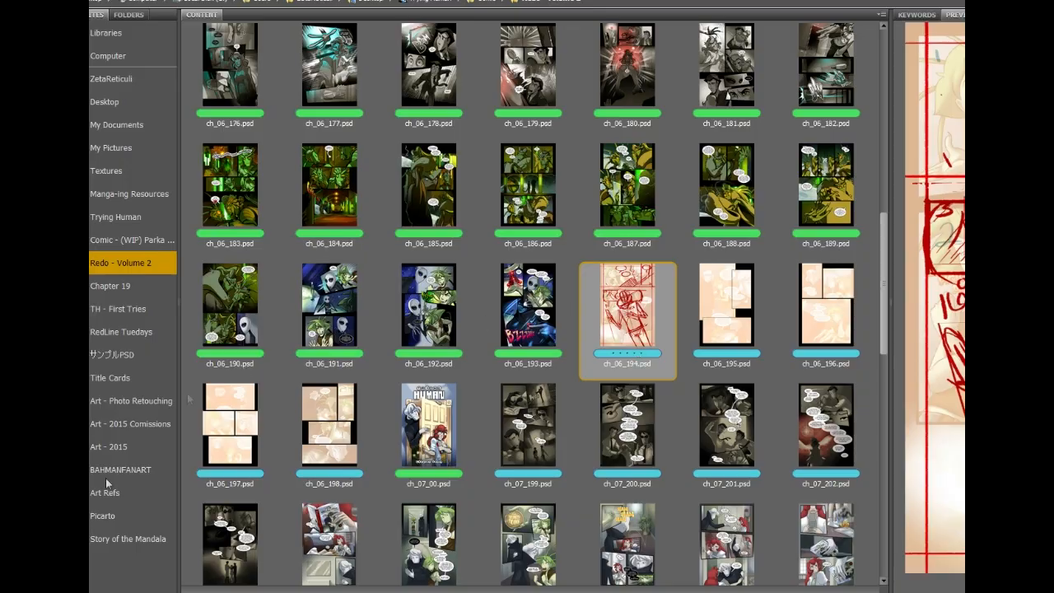
left_click(191, 590)
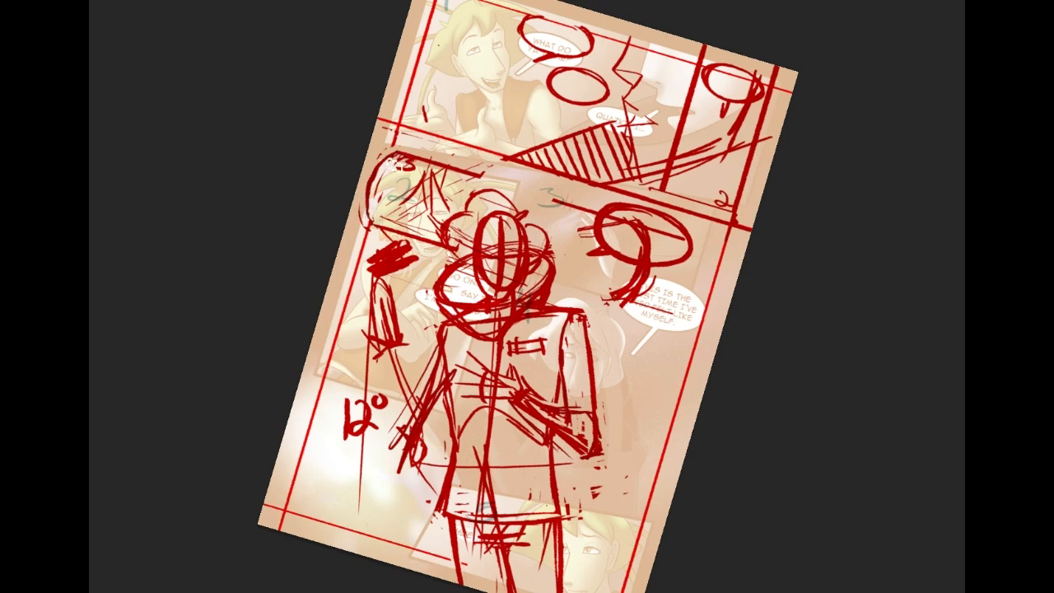
Step: Darken the shape inside panel 3 and the hair beside the figure's head, and reinforce both sides of the jacket
mouse_move(420, 173)
left_mouse_down()
mouse_move(397, 214)
mouse_move(453, 217)
mouse_move(421, 229)
mouse_move(461, 248)
left_mouse_up()
right_click(471, 215)
left_click(458, 227)
left_click_drag(481, 211, 454, 244)
mouse_move(465, 214)
left_mouse_down()
mouse_move(453, 245)
mouse_move(522, 209)
mouse_move(545, 266)
left_mouse_up()
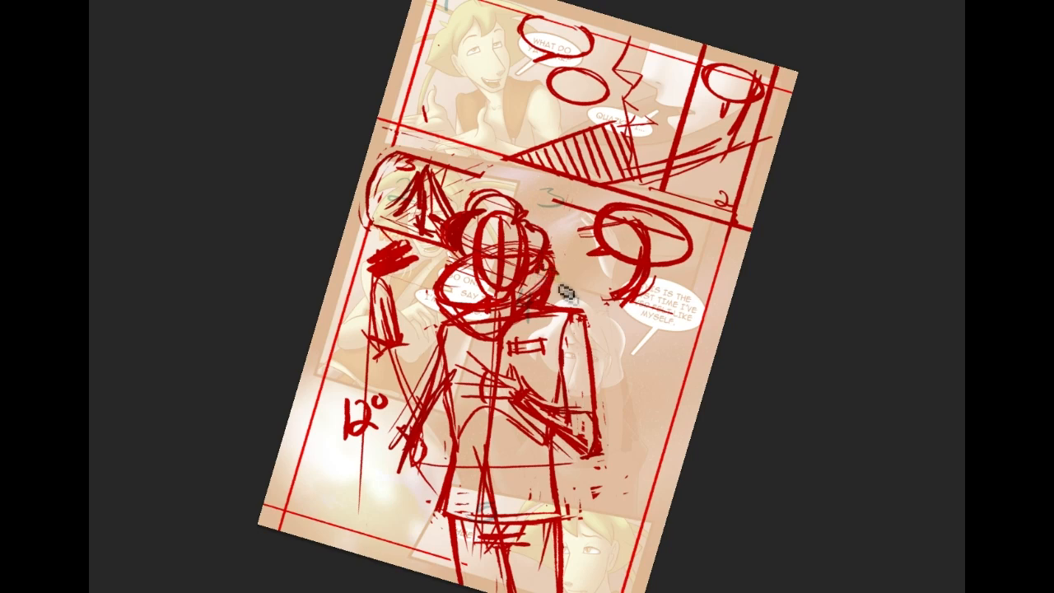
left_click_drag(457, 333, 457, 443)
left_click_drag(582, 318, 591, 367)
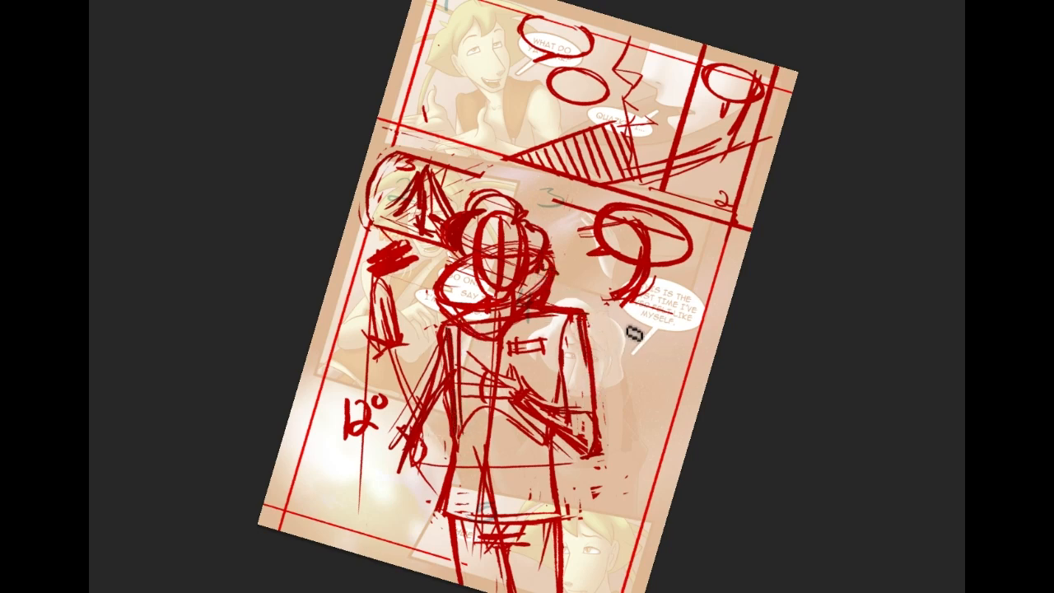
Step: Outline a new rectangular panel beside the figure's torso with thick straight edges, and widen the adjacent sleeve and coat side
left_click_drag(594, 318, 714, 317)
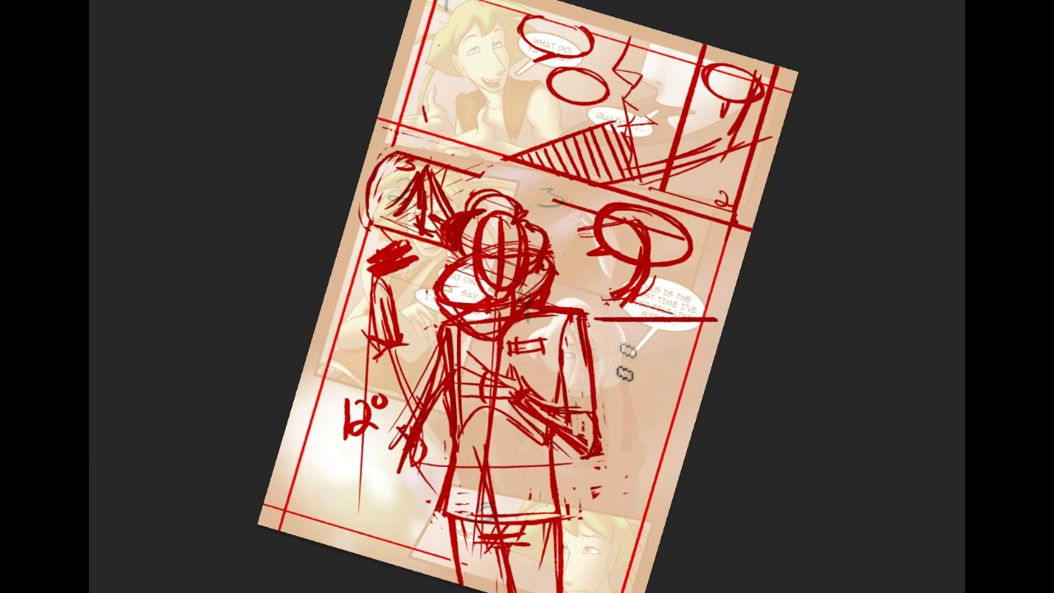
scroll(613, 487, "down", 1)
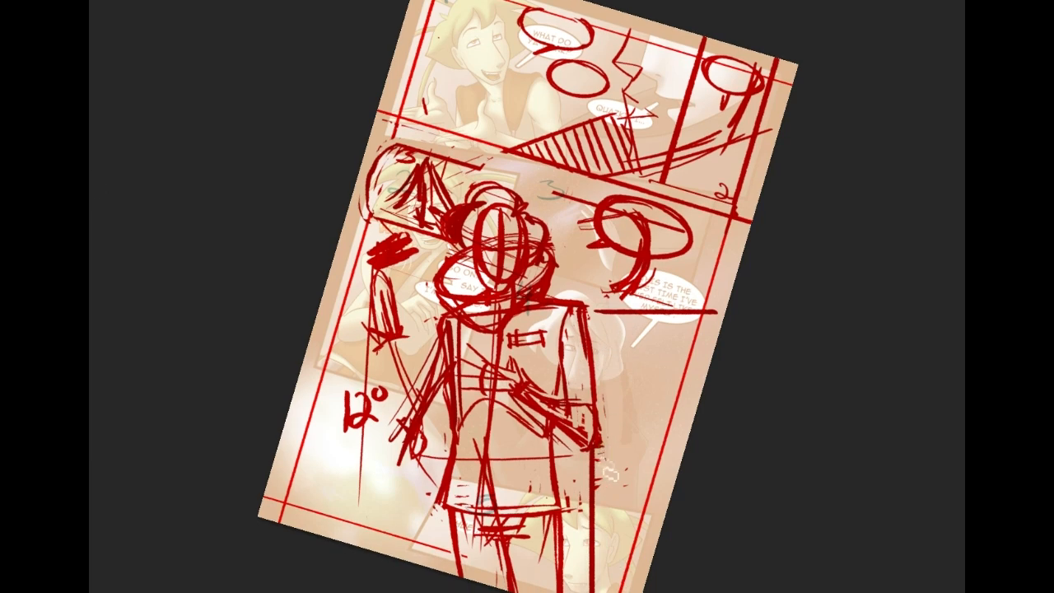
mouse_move(595, 538)
left_mouse_down()
mouse_move(701, 533)
mouse_move(660, 538)
left_mouse_up()
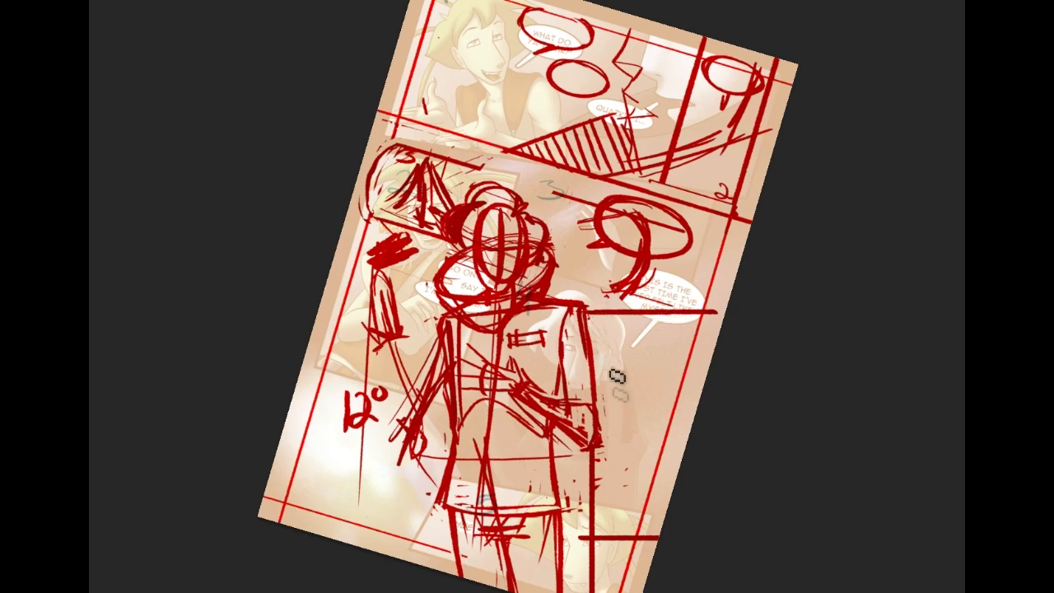
left_click_drag(592, 304, 605, 411)
mouse_move(598, 353)
left_mouse_down()
mouse_move(610, 451)
mouse_move(563, 488)
left_mouse_up()
left_click_drag(553, 448, 560, 506)
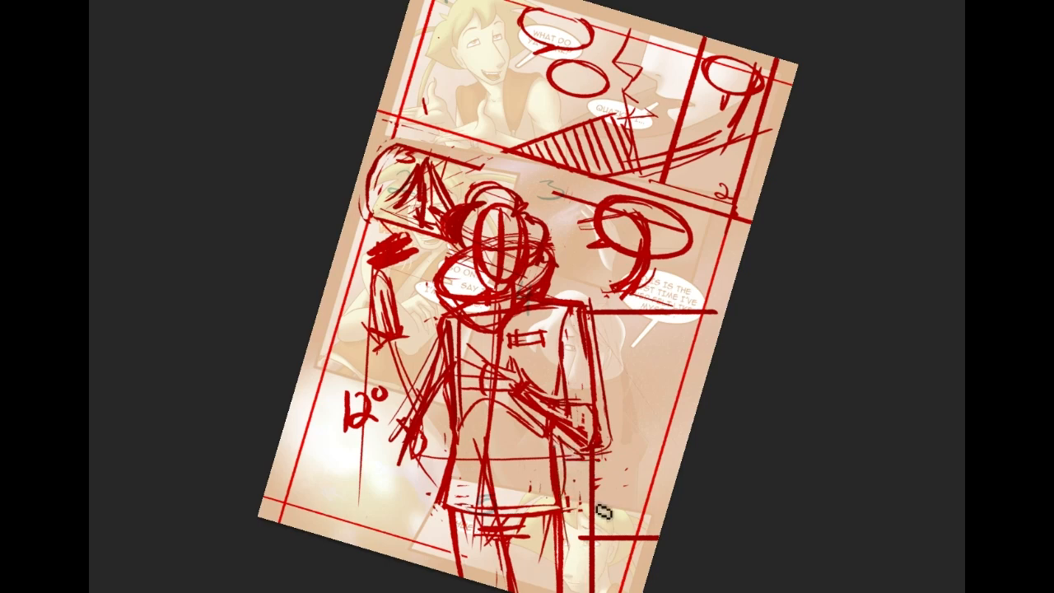
mouse_move(586, 458)
left_mouse_down()
mouse_move(586, 568)
mouse_move(657, 542)
left_mouse_up()
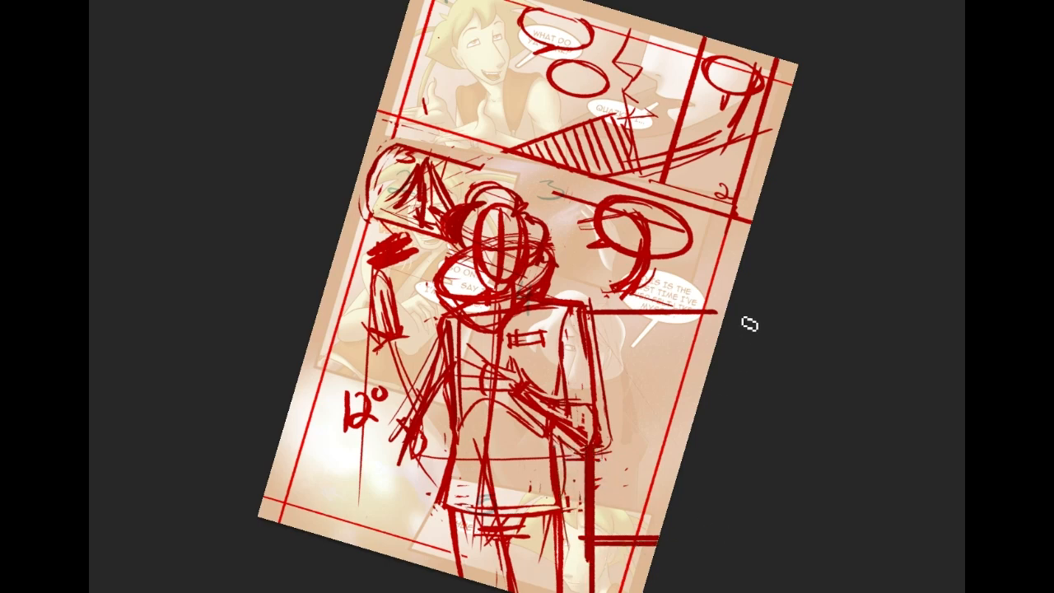
left_click_drag(714, 313, 710, 371)
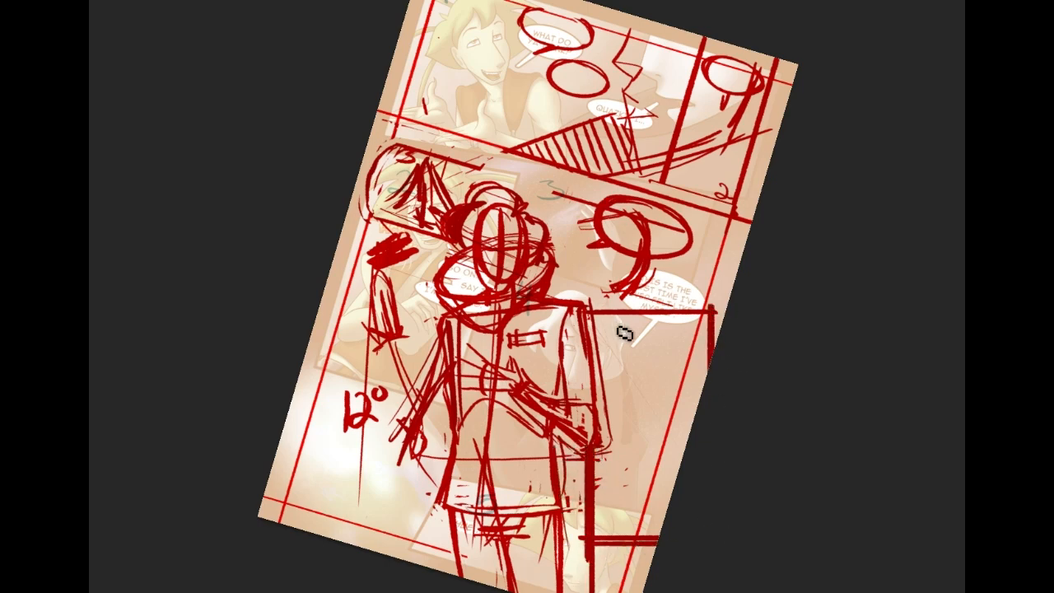
Step: Sketch an oval head with facial guide lines and rough shoulders inside the new panel beside the figure
mouse_move(650, 332)
left_mouse_down()
mouse_move(663, 439)
mouse_move(638, 351)
mouse_move(694, 384)
mouse_move(638, 408)
mouse_move(683, 363)
mouse_move(676, 414)
mouse_move(619, 372)
mouse_move(689, 362)
mouse_move(648, 425)
mouse_move(655, 336)
mouse_move(684, 395)
mouse_move(634, 407)
mouse_move(658, 339)
mouse_move(684, 375)
left_mouse_up()
key("ctrl+z")
key("ctrl+z")
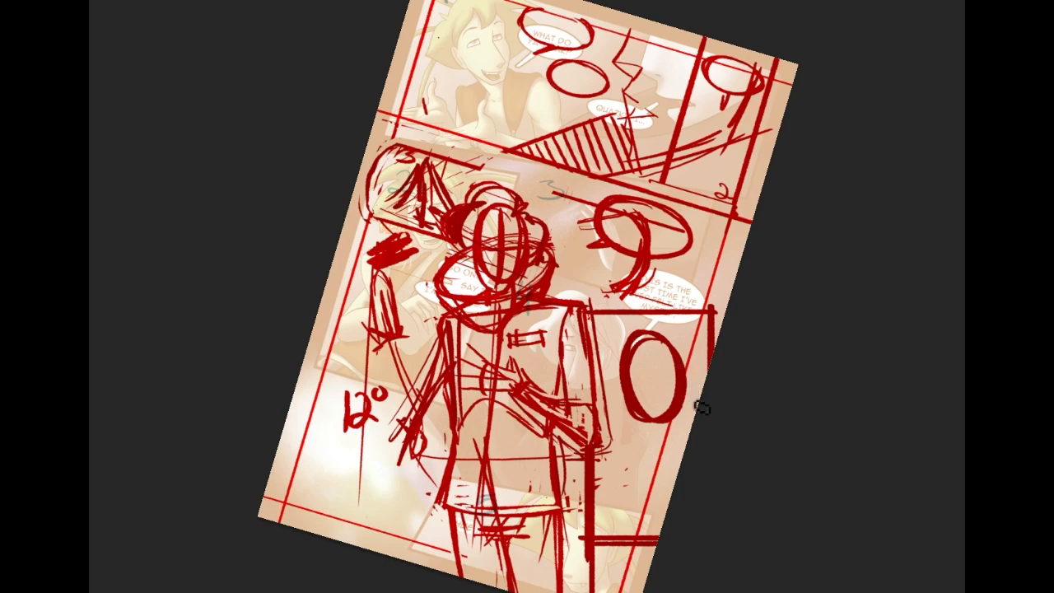
mouse_move(630, 386)
left_mouse_down()
mouse_move(675, 376)
mouse_move(646, 351)
mouse_move(663, 419)
left_mouse_up()
key("ctrl+z")
mouse_move(647, 339)
left_mouse_down()
mouse_move(677, 436)
mouse_move(667, 377)
mouse_move(635, 371)
mouse_move(660, 361)
mouse_move(672, 377)
mouse_move(661, 405)
mouse_move(647, 402)
mouse_move(666, 380)
mouse_move(641, 372)
mouse_move(671, 378)
left_mouse_up()
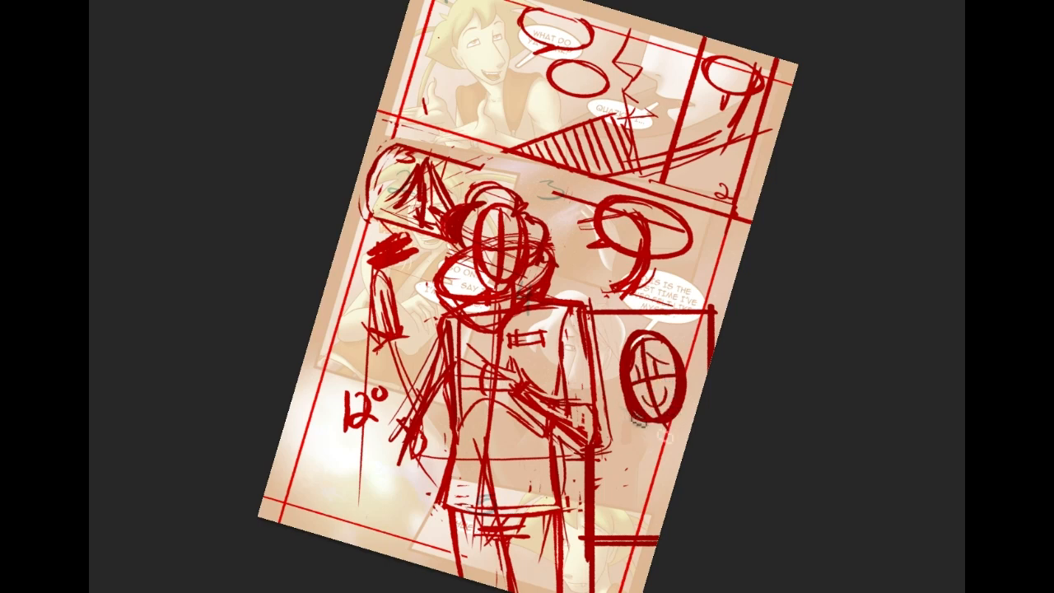
mouse_move(626, 451)
left_mouse_down()
mouse_move(635, 451)
mouse_move(630, 478)
left_mouse_up()
mouse_move(635, 441)
left_mouse_down()
mouse_move(662, 456)
mouse_move(692, 414)
mouse_move(690, 441)
mouse_move(659, 427)
left_mouse_up()
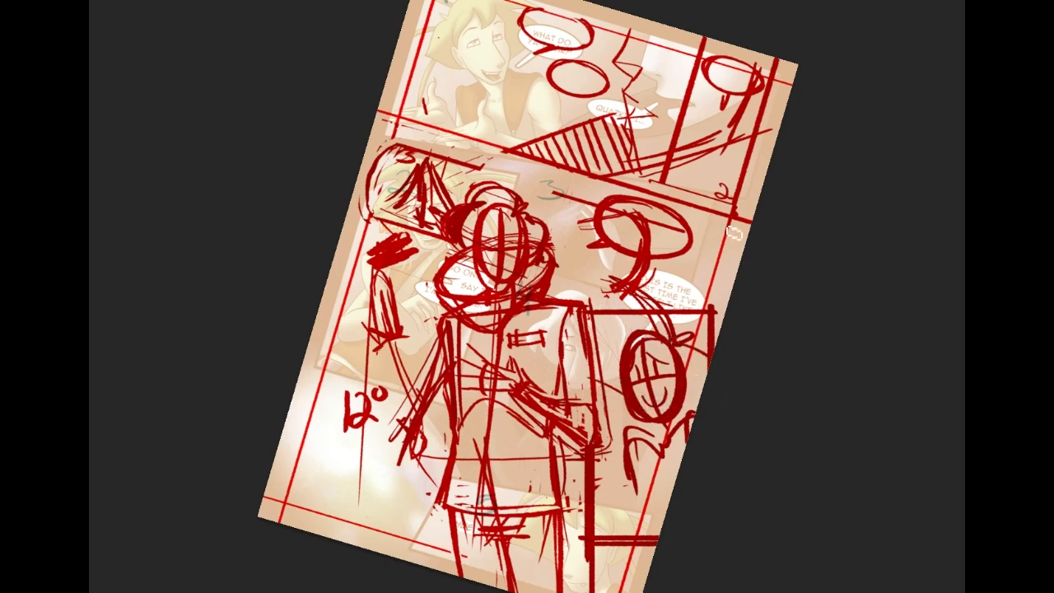
Step: Drop a trial balloon above the new panel, curve hair around its head, and darken the strokes below the face
left_click_drag(703, 267, 685, 271)
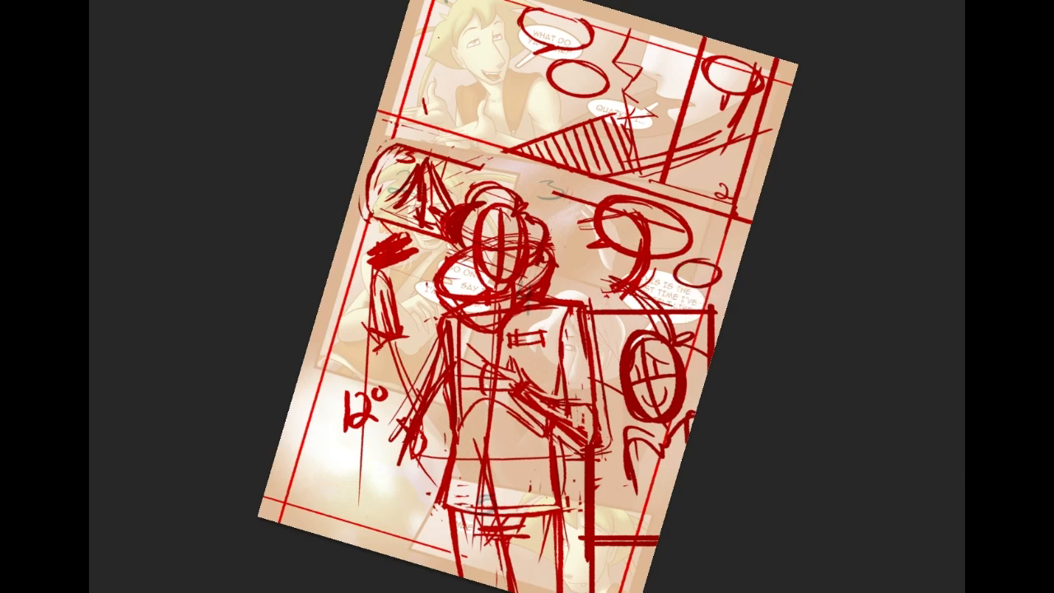
key("ctrl+z")
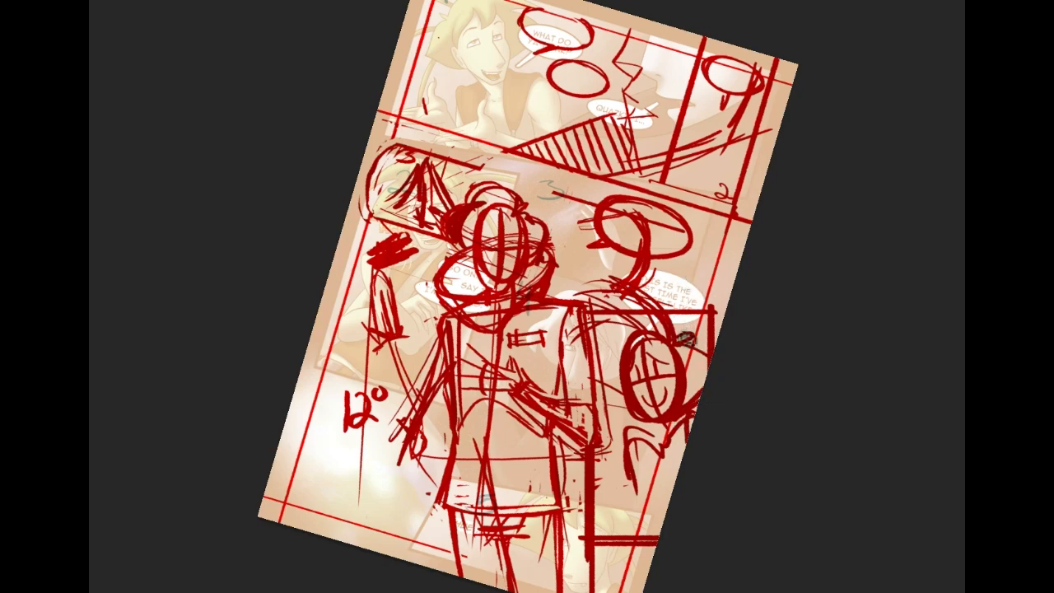
mouse_move(625, 424)
left_mouse_down()
mouse_move(623, 505)
mouse_move(658, 461)
mouse_move(628, 435)
mouse_move(626, 466)
mouse_move(657, 443)
mouse_move(624, 511)
left_mouse_up()
key("ctrl+z")
left_click_drag(667, 437, 662, 455)
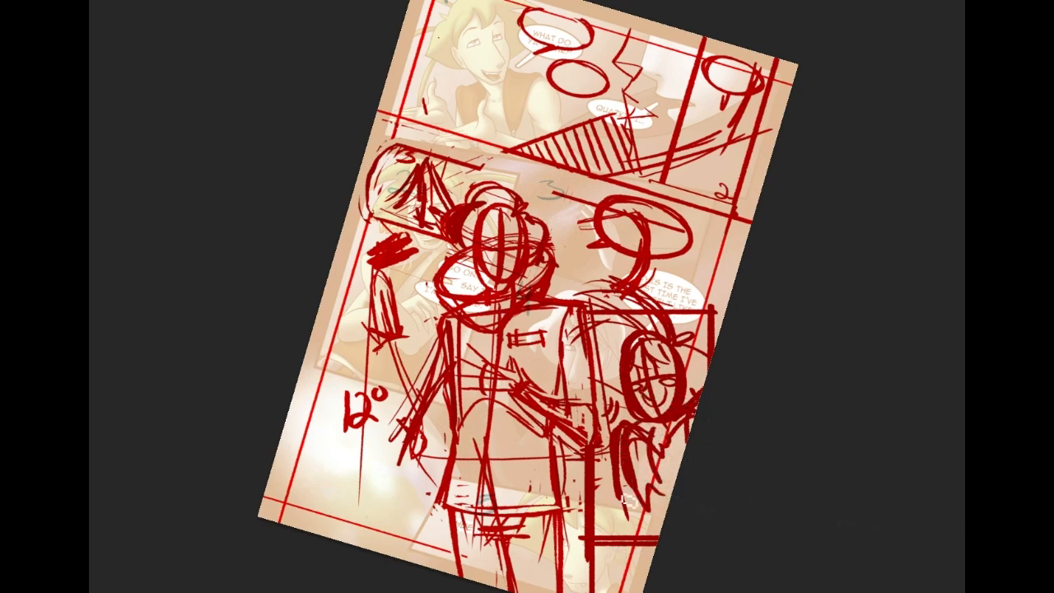
Step: Hatch the background around the new panel and in the page's lower corner beside the figure's legs
scroll(523, 296, "down", 2)
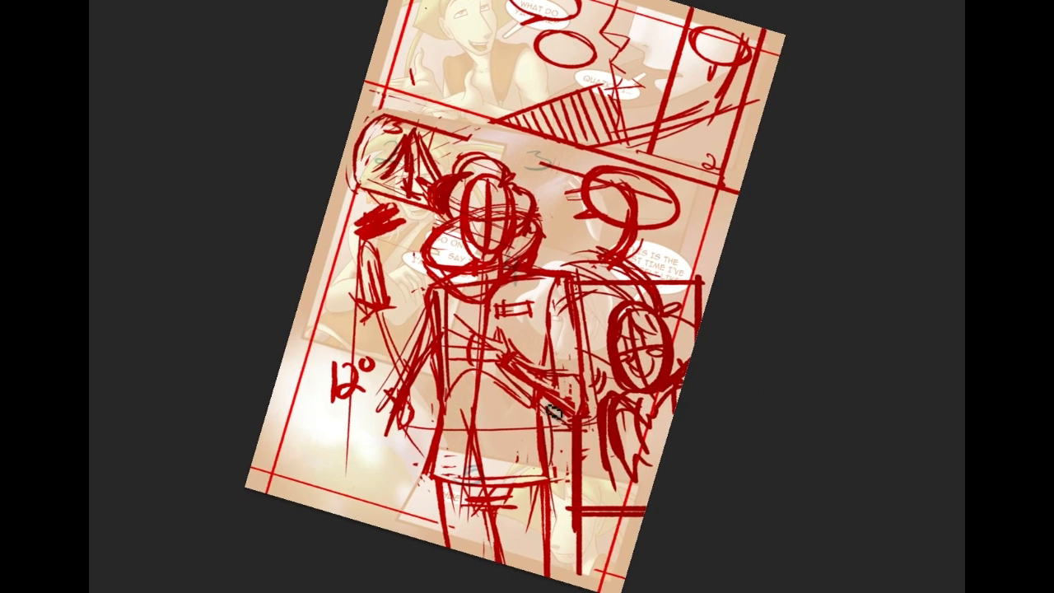
mouse_move(556, 435)
left_mouse_down()
mouse_move(549, 473)
mouse_move(585, 470)
mouse_move(548, 540)
mouse_move(589, 542)
mouse_move(651, 514)
mouse_move(625, 581)
left_mouse_up()
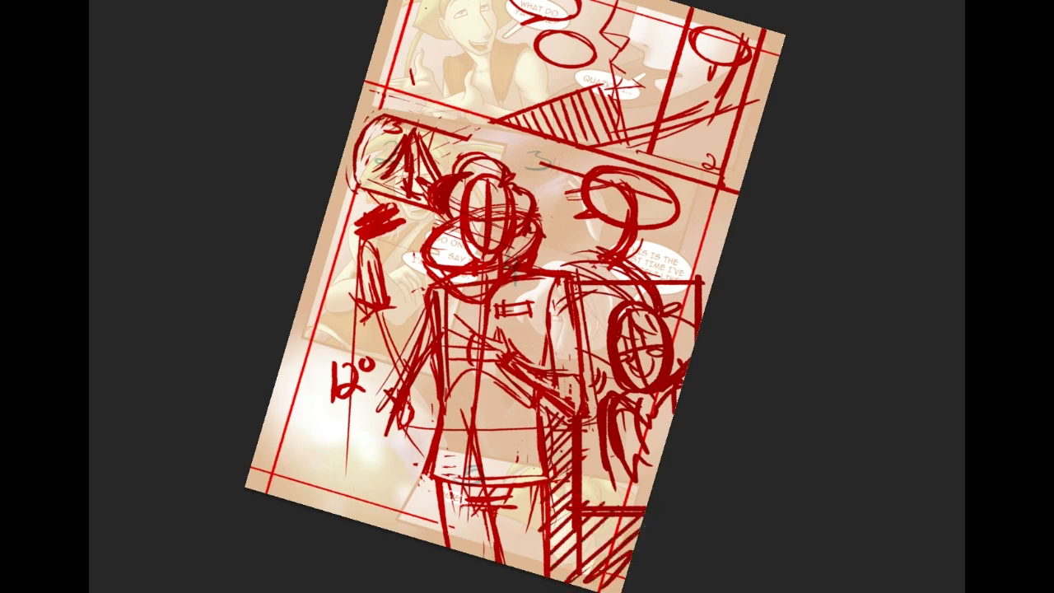
mouse_move(445, 520)
left_mouse_down()
mouse_move(432, 494)
mouse_move(372, 515)
mouse_move(354, 482)
left_mouse_up()
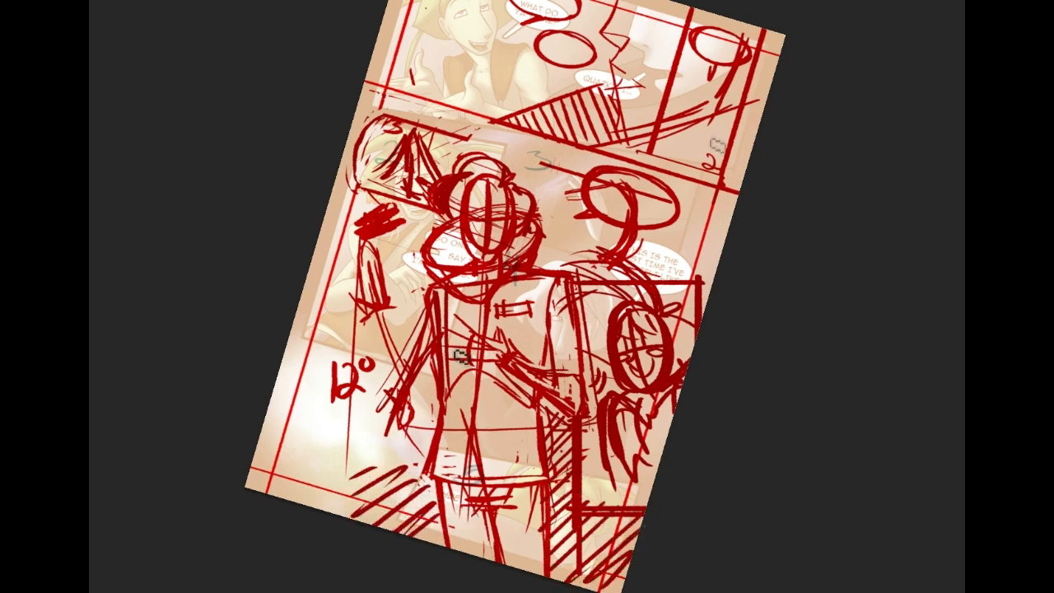
mouse_move(658, 237)
left_mouse_down()
mouse_move(698, 261)
mouse_move(677, 279)
mouse_move(728, 226)
left_mouse_up()
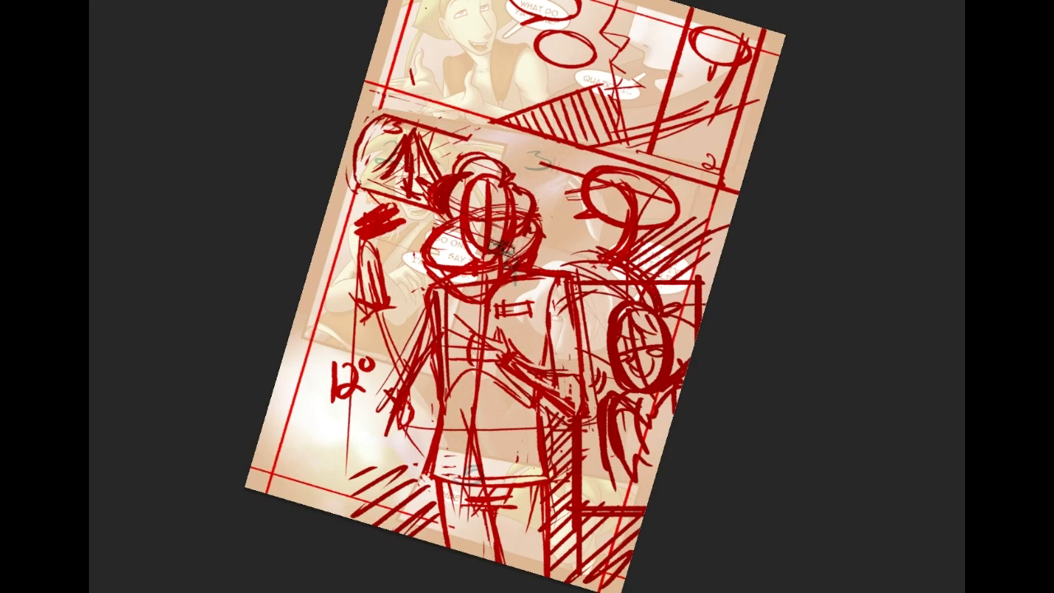
Step: Return the page to upright with guides shown, then fill a rectangular selection over panel 2 with white
key("Escape")
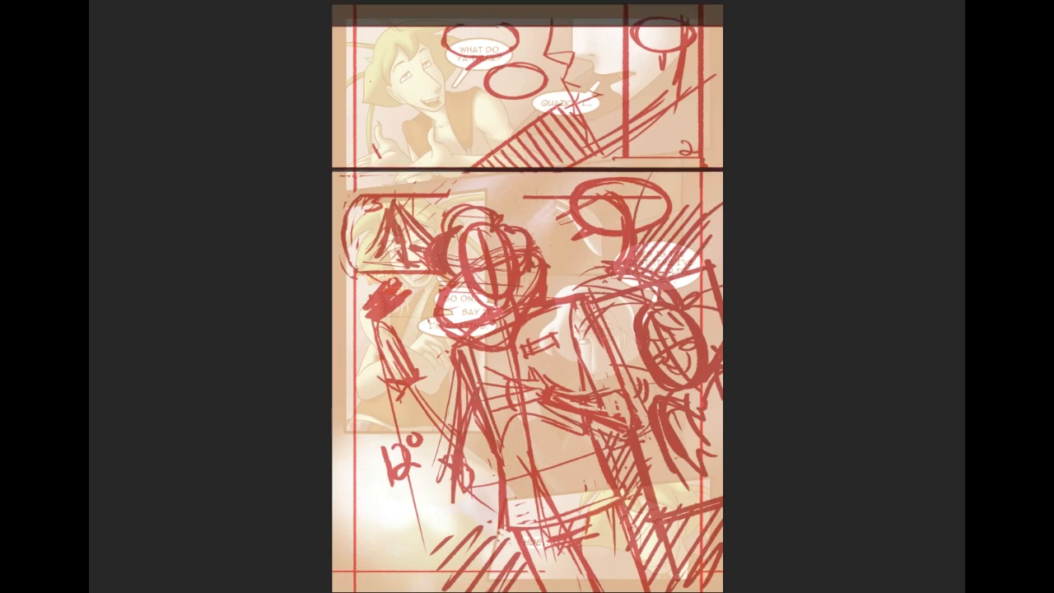
key("ctrl+semicolon")
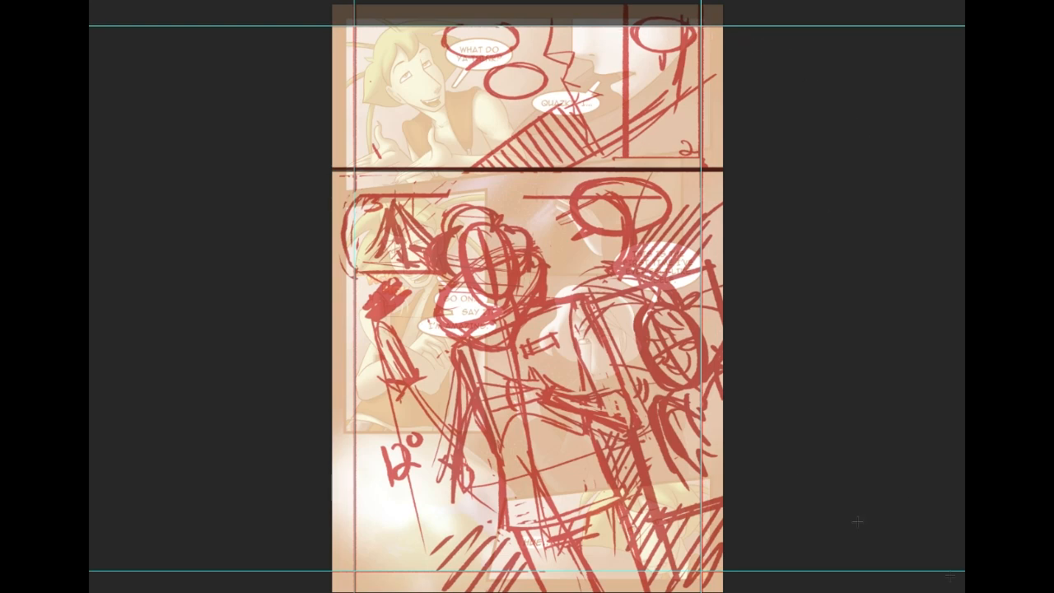
left_click_drag(624, 157, 680, 4)
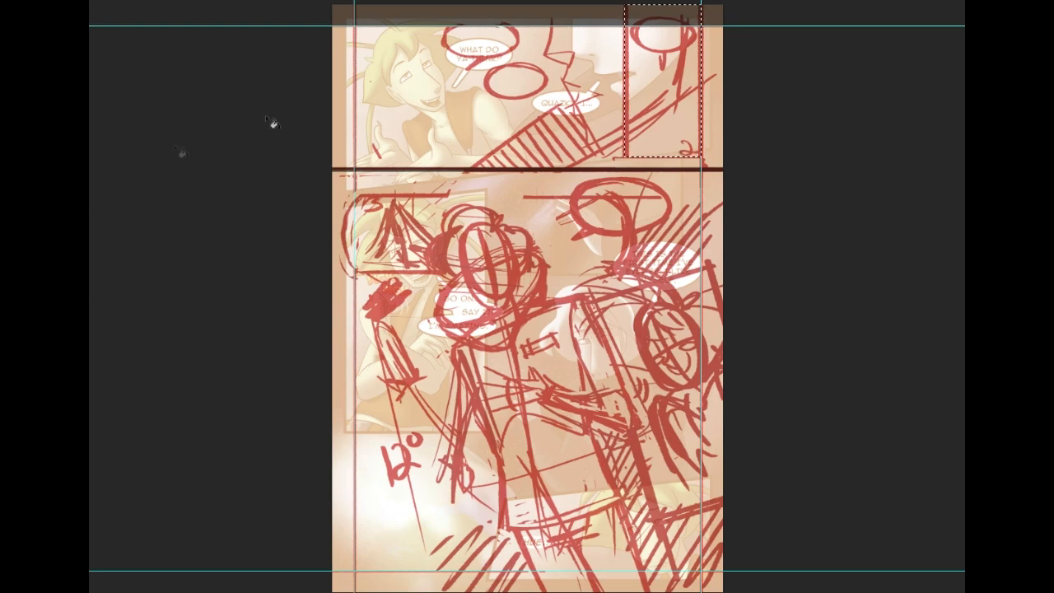
left_click(667, 84)
key("ctrl+d")
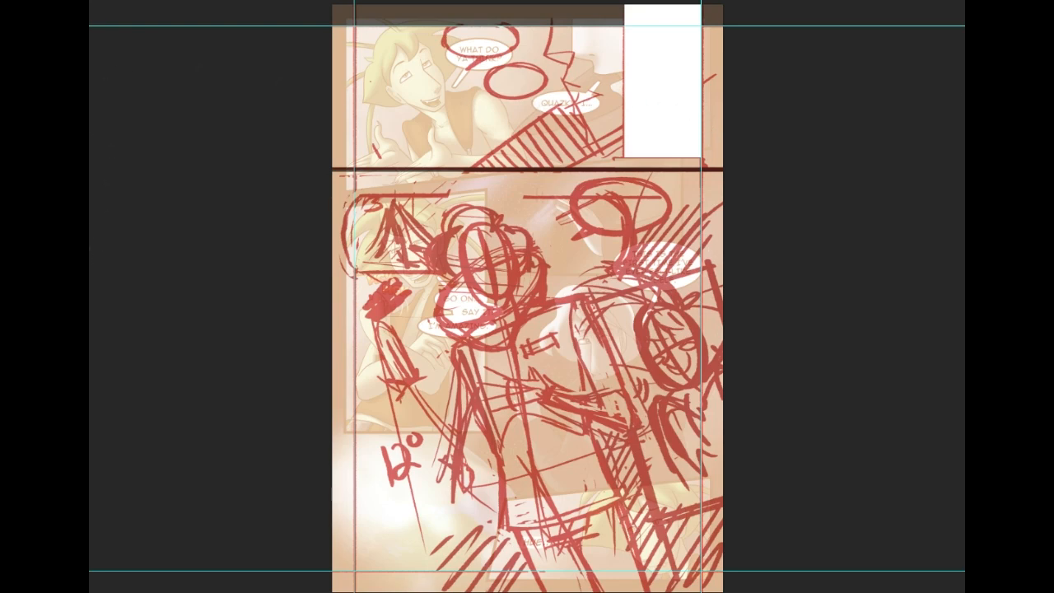
Step: Fill a tall rectangle over the figure's torso with white and rotate it counterclockwise to match the figure's tilt
mouse_move(501, 258)
left_mouse_down()
mouse_move(635, 452)
mouse_move(647, 453)
mouse_move(648, 492)
left_mouse_up()
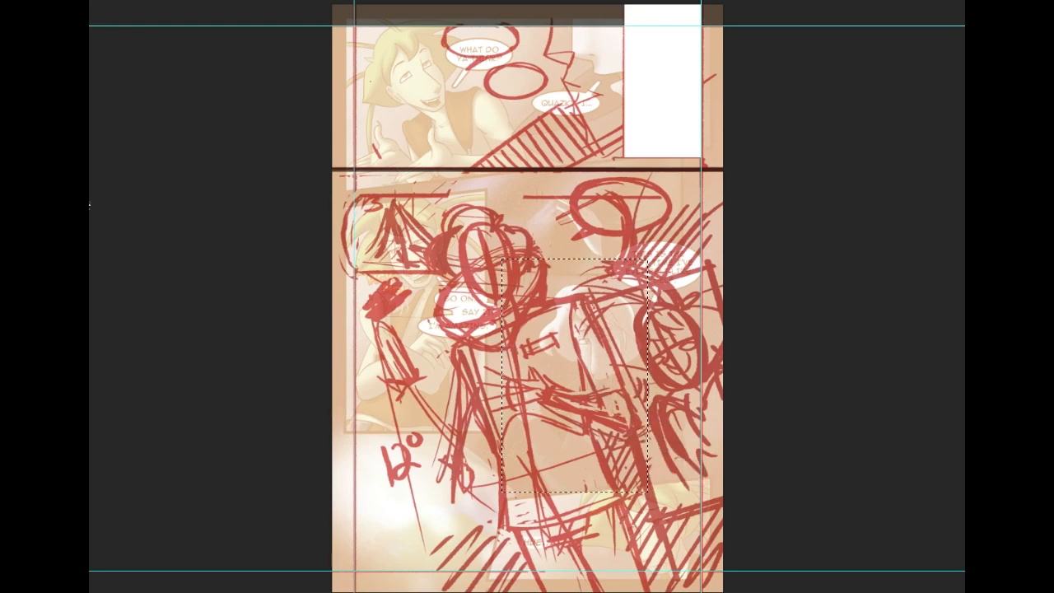
left_click(569, 364)
key("ctrl+t")
left_click_drag(659, 306, 665, 255)
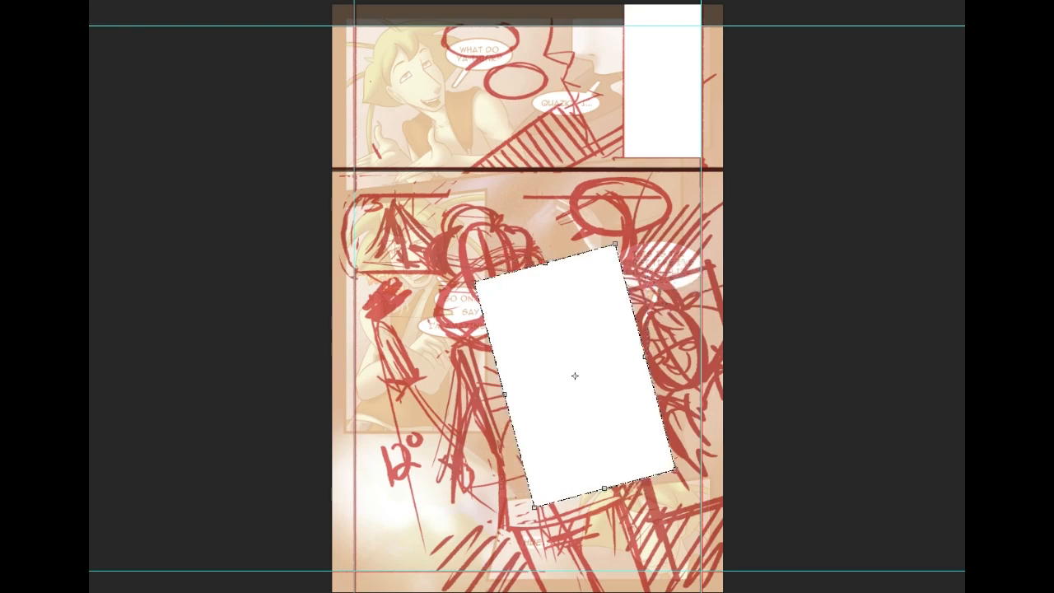
left_click_drag(400, 133, 397, 137)
key("Return")
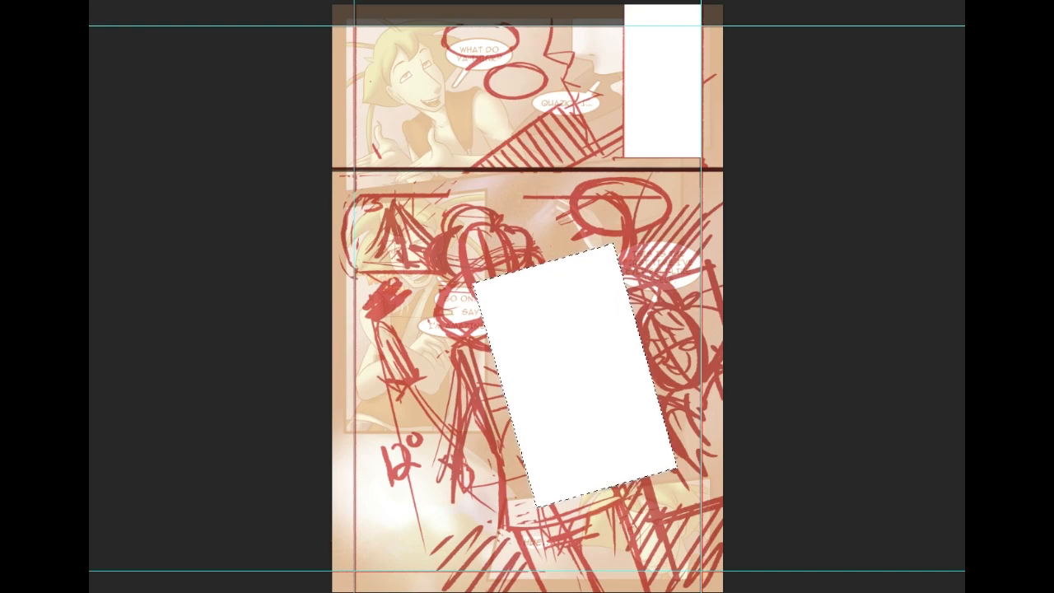
Step: Move the tilted white rectangle over the sketched panel beside the figure and adjust its fit to the outline
left_click_drag(617, 336, 699, 377)
key("ctrl+t")
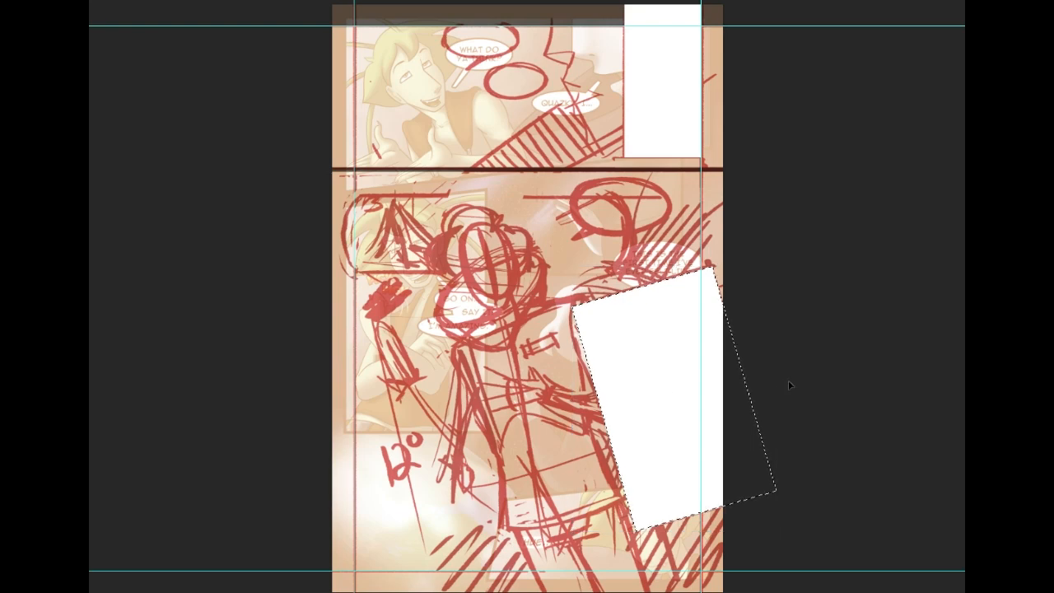
mouse_move(776, 530)
left_mouse_down()
mouse_move(760, 524)
mouse_move(771, 526)
left_mouse_up()
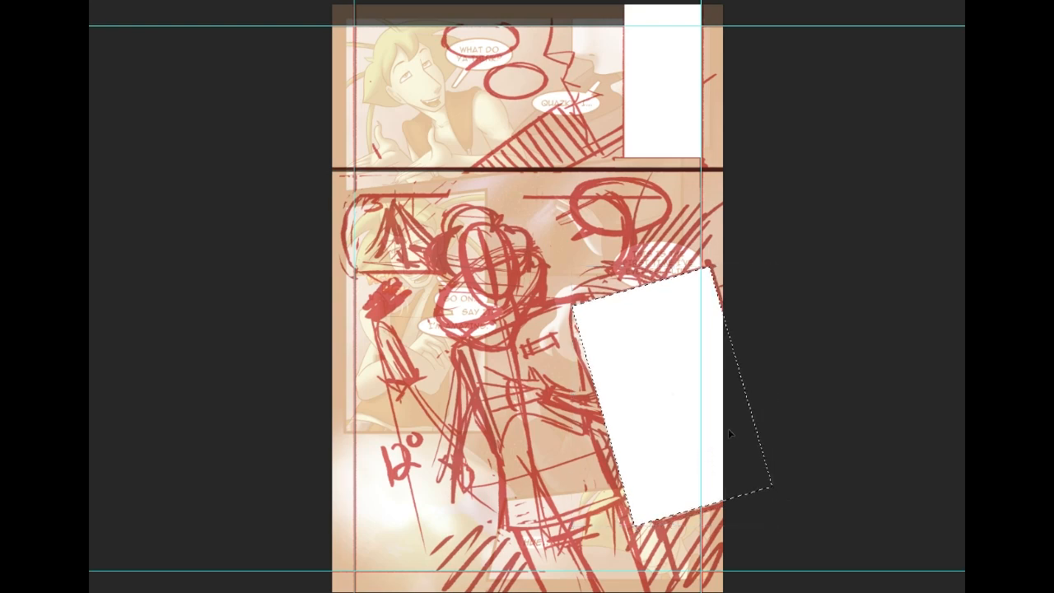
key("Return")
Step: Draw a long rounded rectangle path from panel 3's curved end across behind the figure's head and nudge it into place
left_click(85, 296)
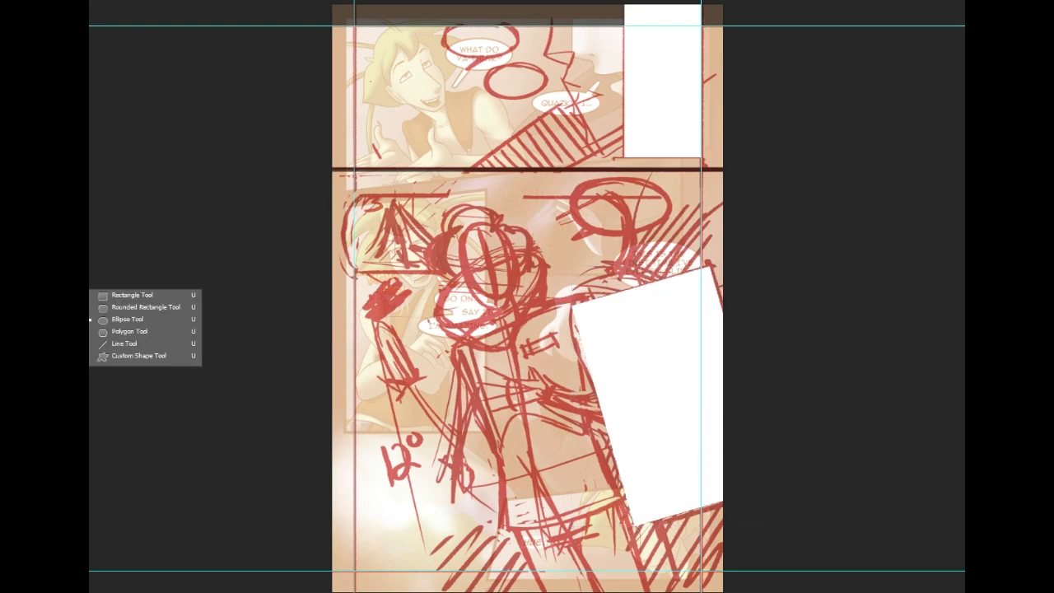
left_click(132, 357)
left_click(85, 296)
left_click(135, 310)
left_click_drag(345, 194, 450, 271)
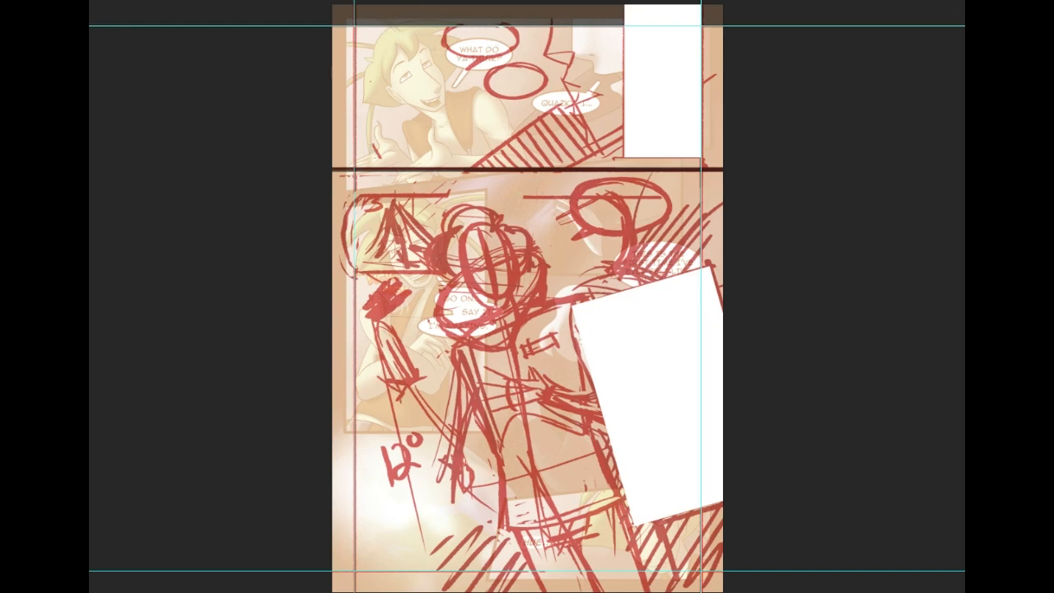
left_click_drag(348, 200, 632, 273)
key("ctrl+t")
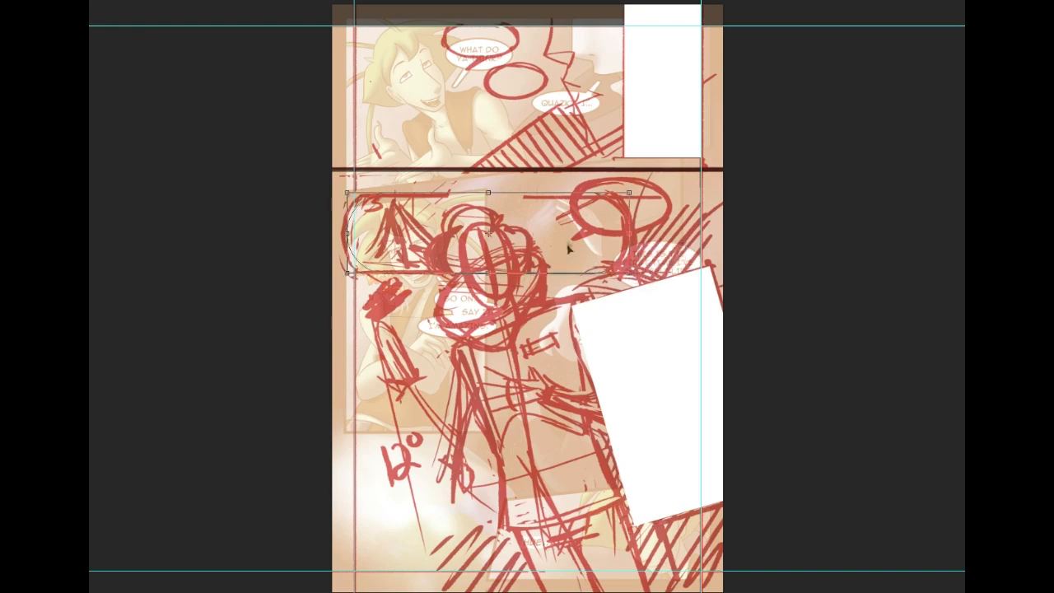
left_click_drag(572, 235, 567, 236)
key("Return")
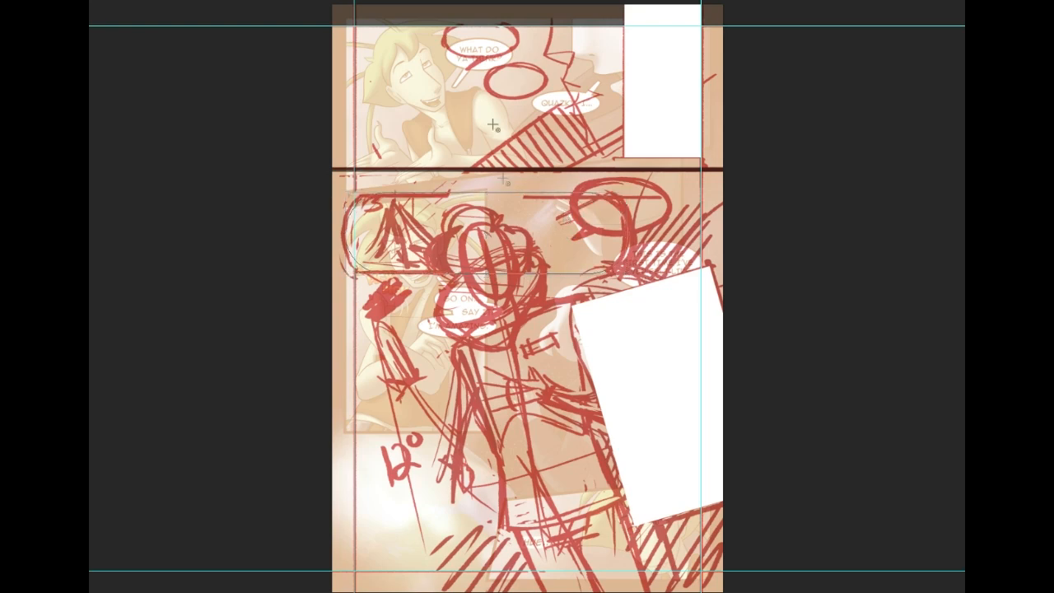
Step: Fill the long rounded rectangle path behind the figure's head with white
right_click(517, 232)
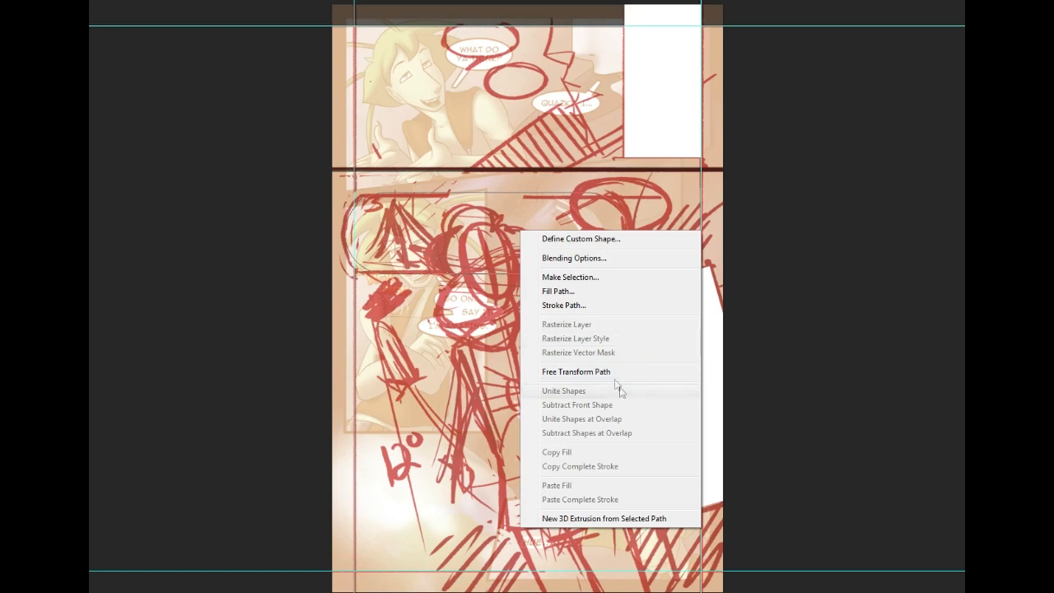
left_click(577, 291)
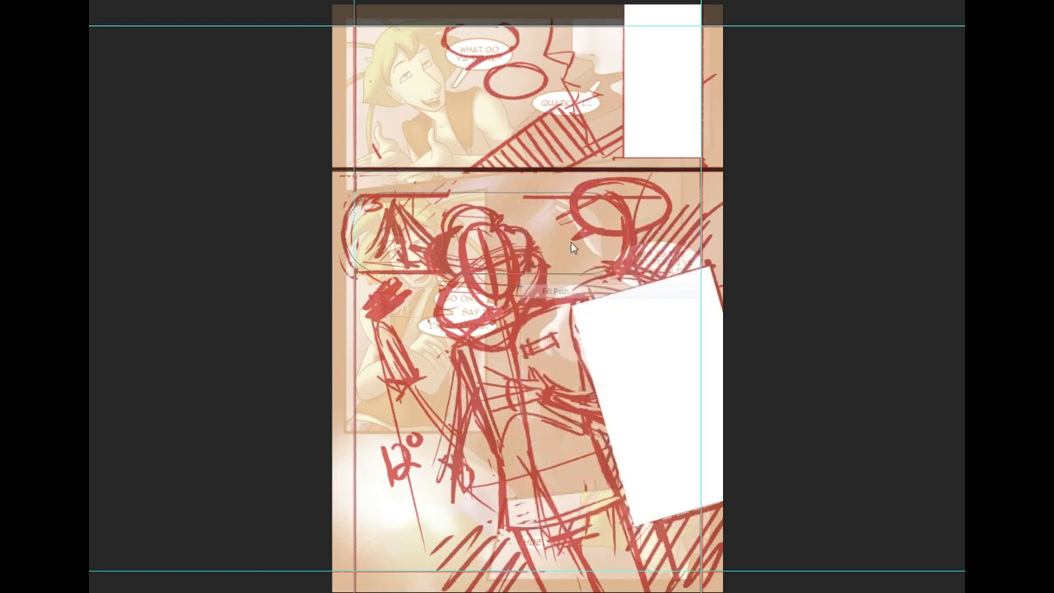
key("Return")
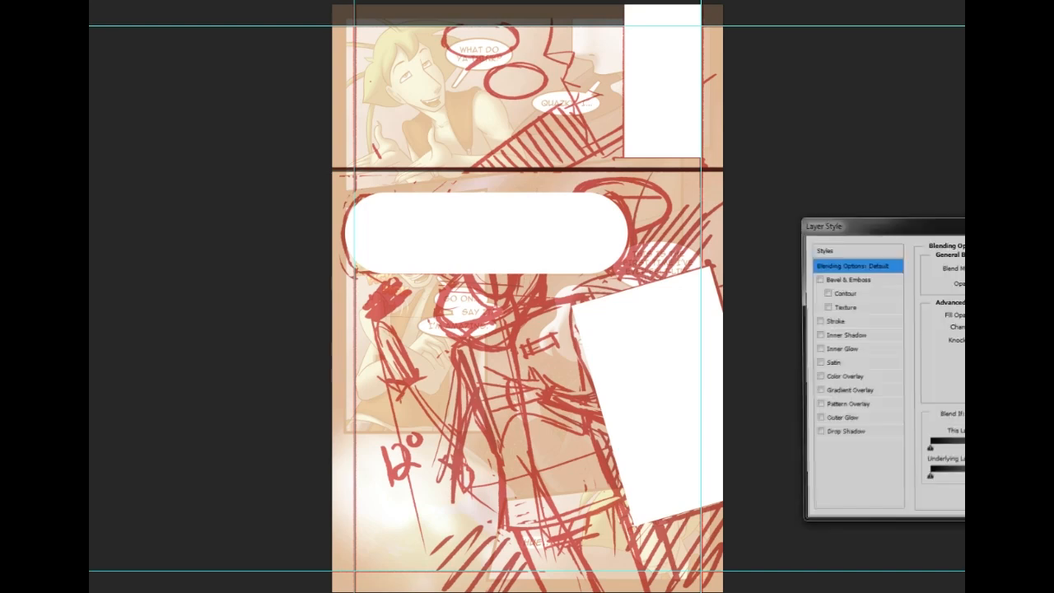
Step: Add a 30 px black stroke around the white panel shapes at the Outside position, comparing it with the inside placement
left_click(856, 323)
left_click_drag(977, 270, 987, 270)
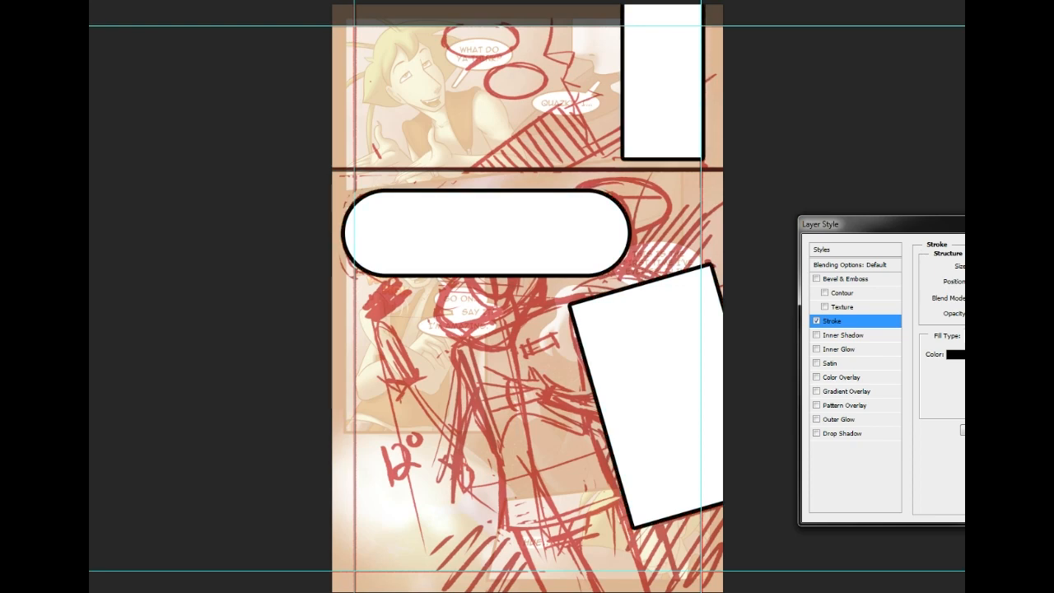
type("10")
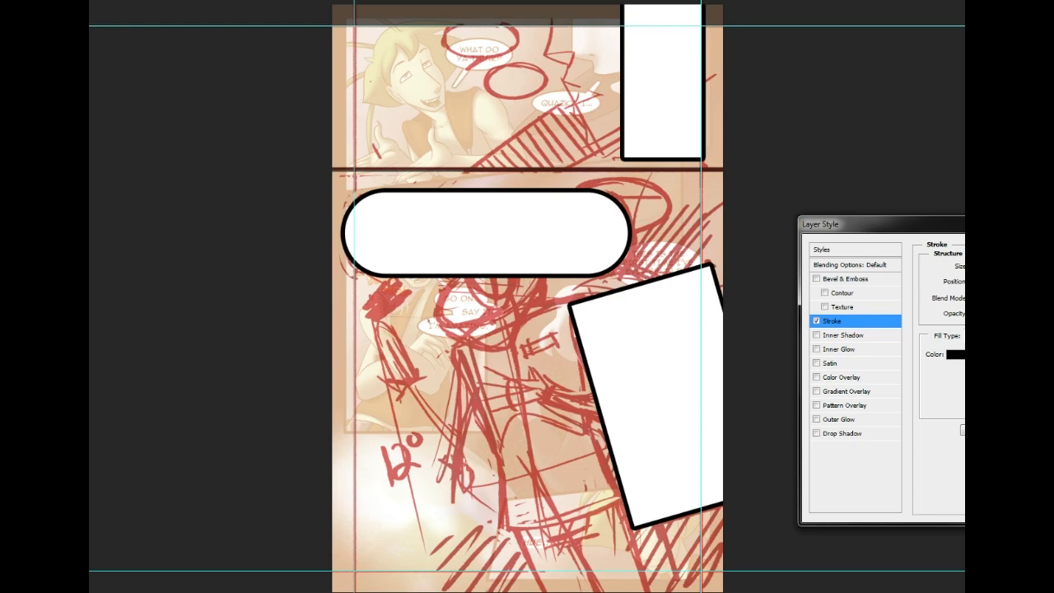
key("Down")
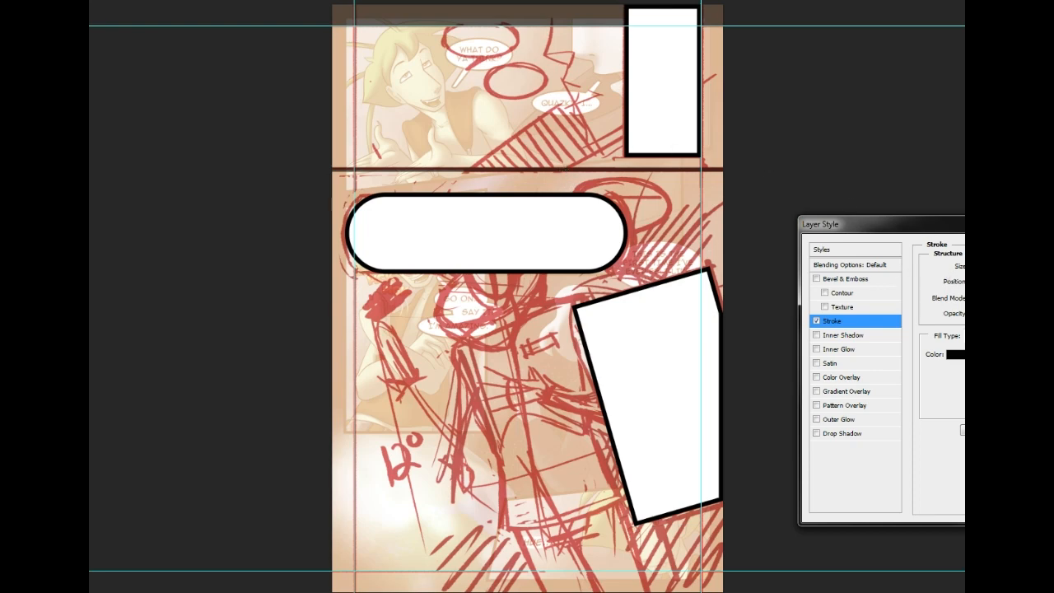
key("Up")
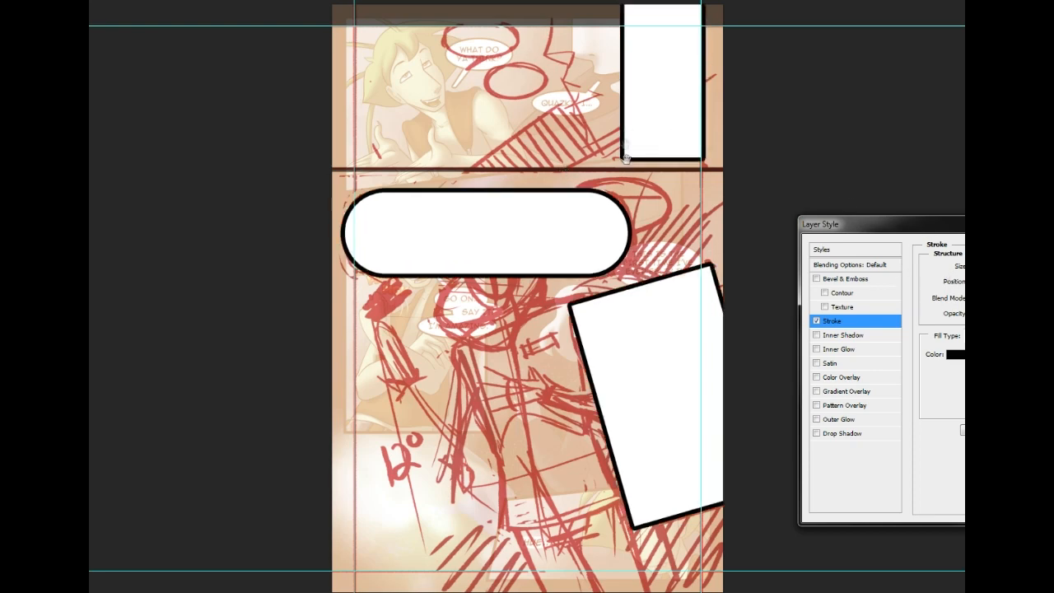
left_click_drag(909, 224, 210, 223)
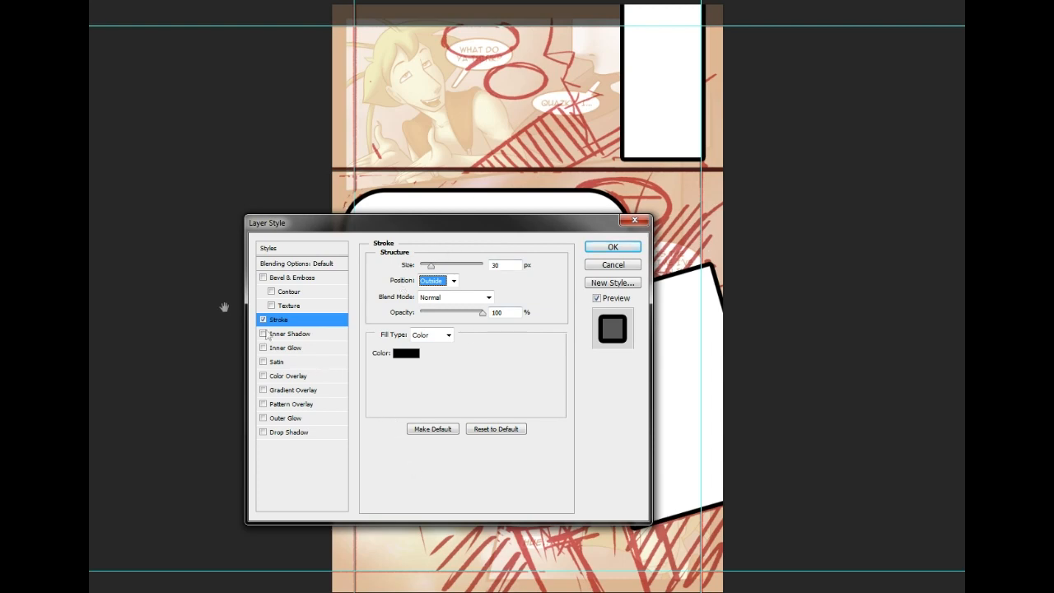
left_click_drag(392, 232, 596, 249)
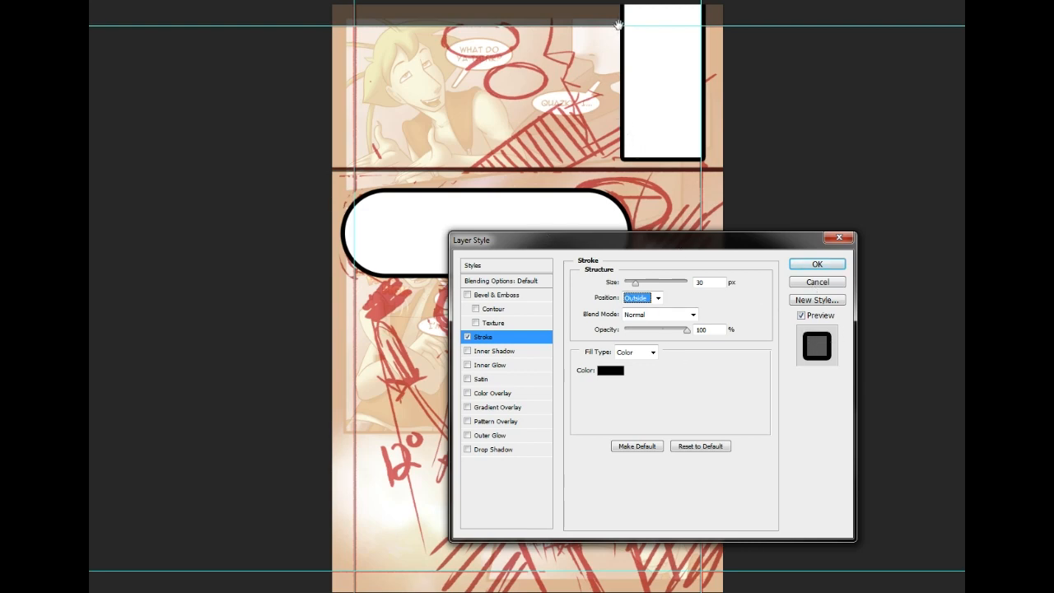
Step: Try the panel shapes' stroke at the Center position
left_click(658, 297)
left_click(695, 302)
left_click(658, 298)
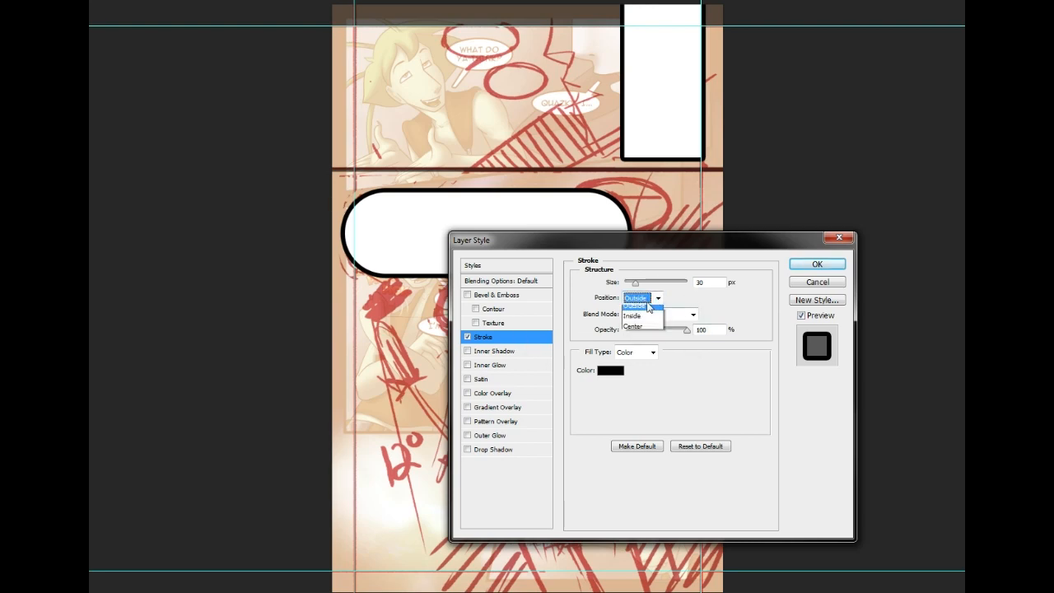
left_click(651, 331)
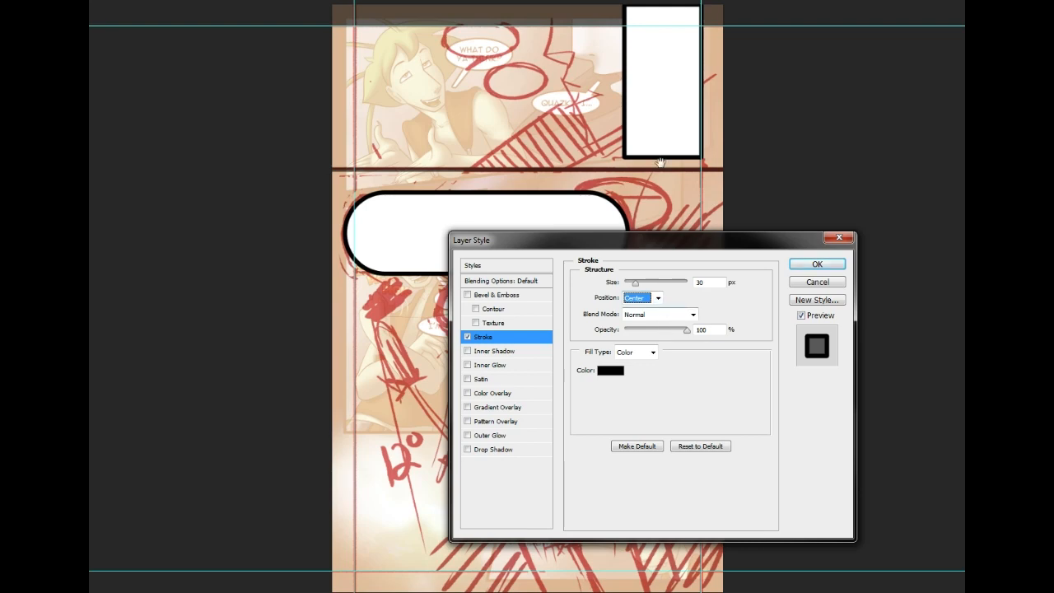
Step: Set the panel shapes' stroke position to Inside and apply the layer style
left_click(658, 297)
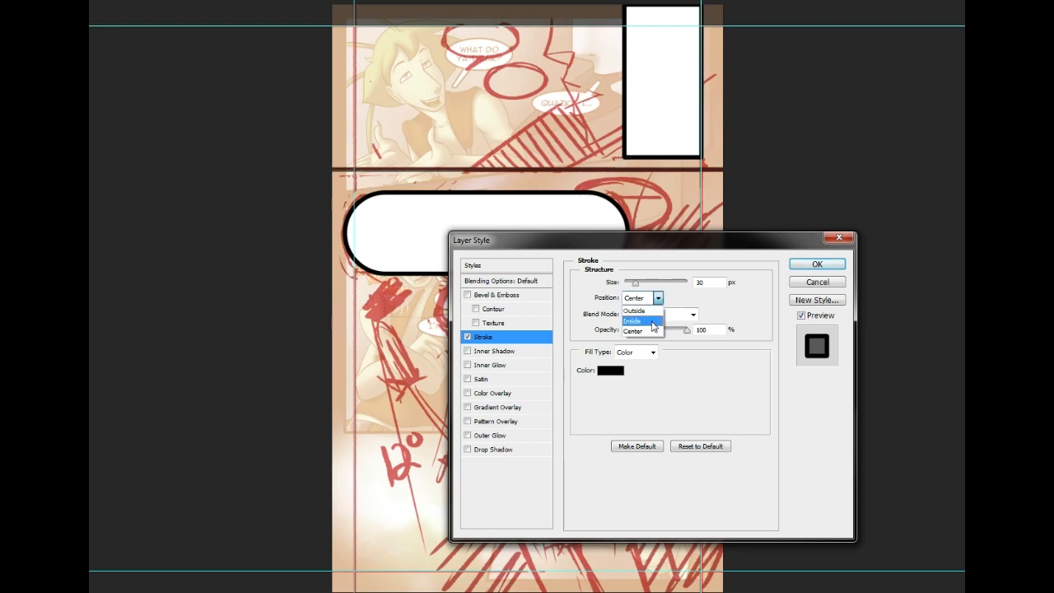
left_click(651, 321)
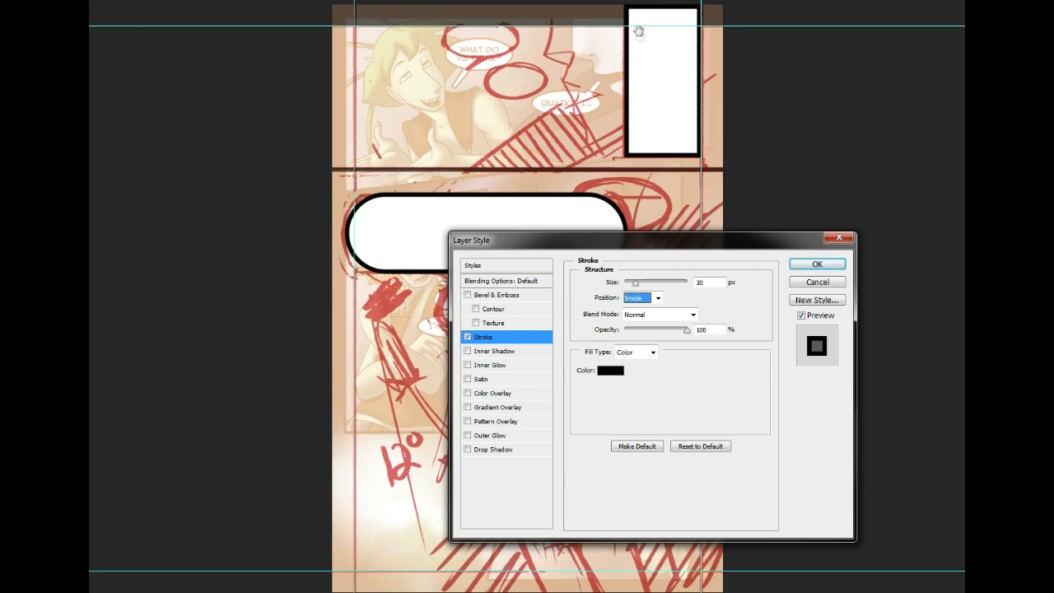
left_click(657, 297)
left_click(641, 317)
left_click(831, 275)
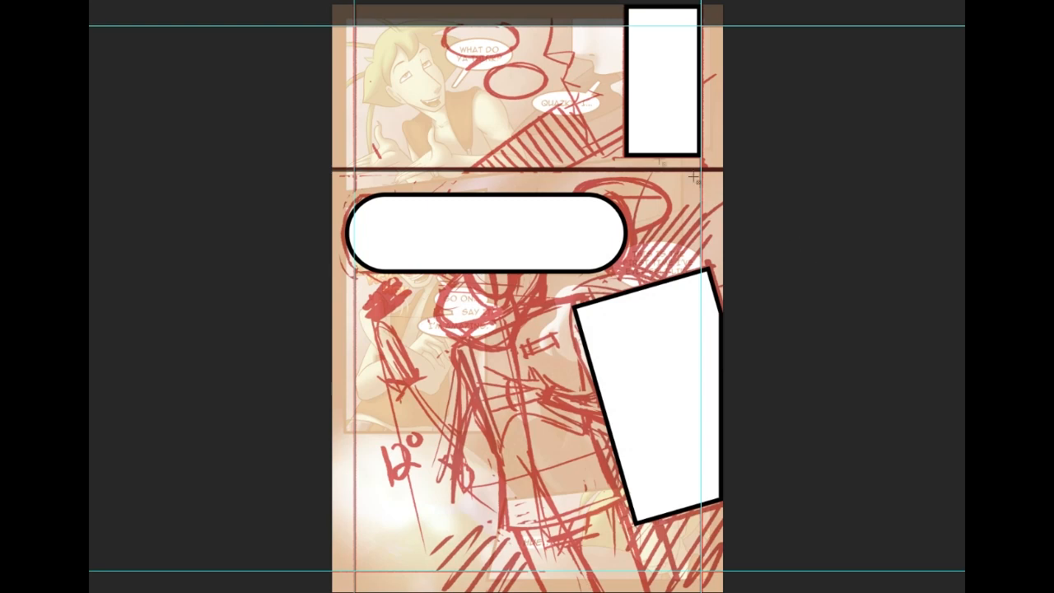
Step: Select the tall upright white panel, try stretching its upper edge past the page edge, and deselect it
left_click(651, 59)
key("ctrl+t")
left_click_drag(662, 6, 664, 0)
key("Return")
key("ctrl+d")
Step: Shift the rounded white panel slightly toward the page's outer left edge and deselect it
left_click(352, 233)
left_click_drag(511, 233, 514, 234)
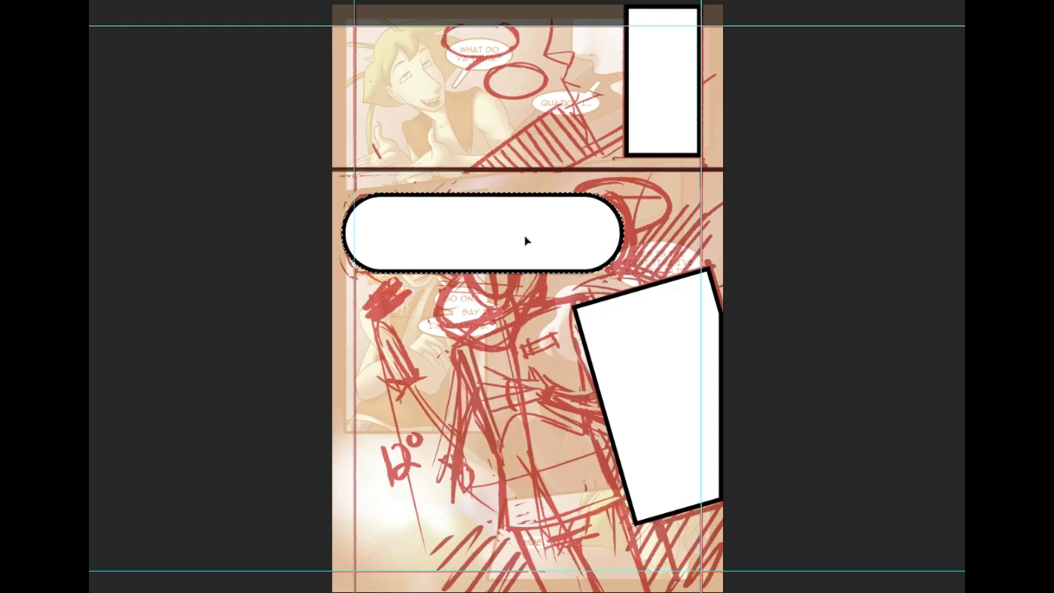
key("ctrl+d")
Step: Select the tilted white panel and try to paint out its black border where it runs along the page edge
left_click(668, 332)
key("ctrl+t")
key("Return")
left_click(630, 343)
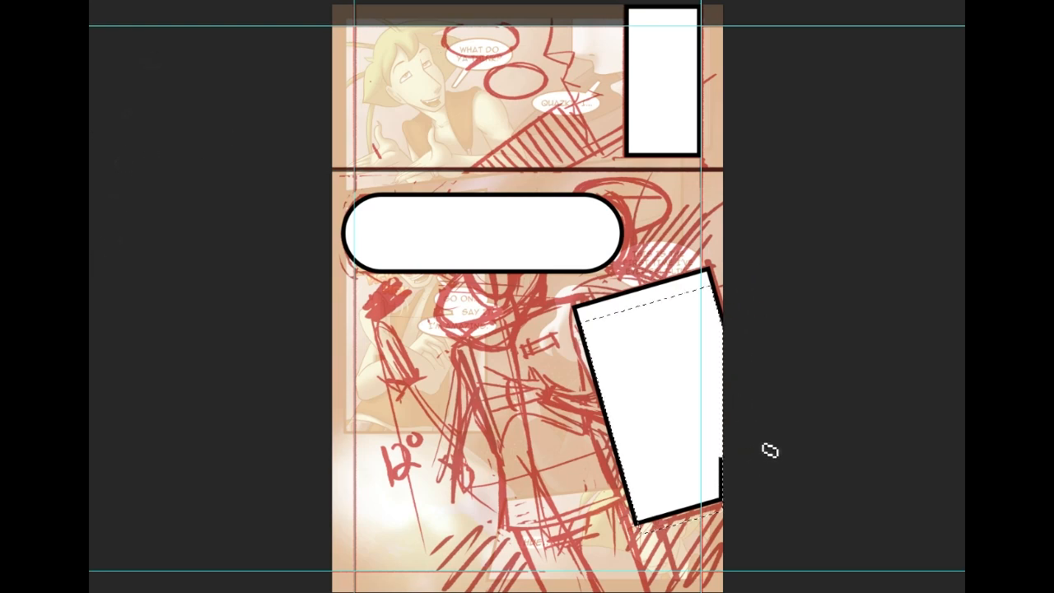
key("ctrl+h")
key("ctrl+h")
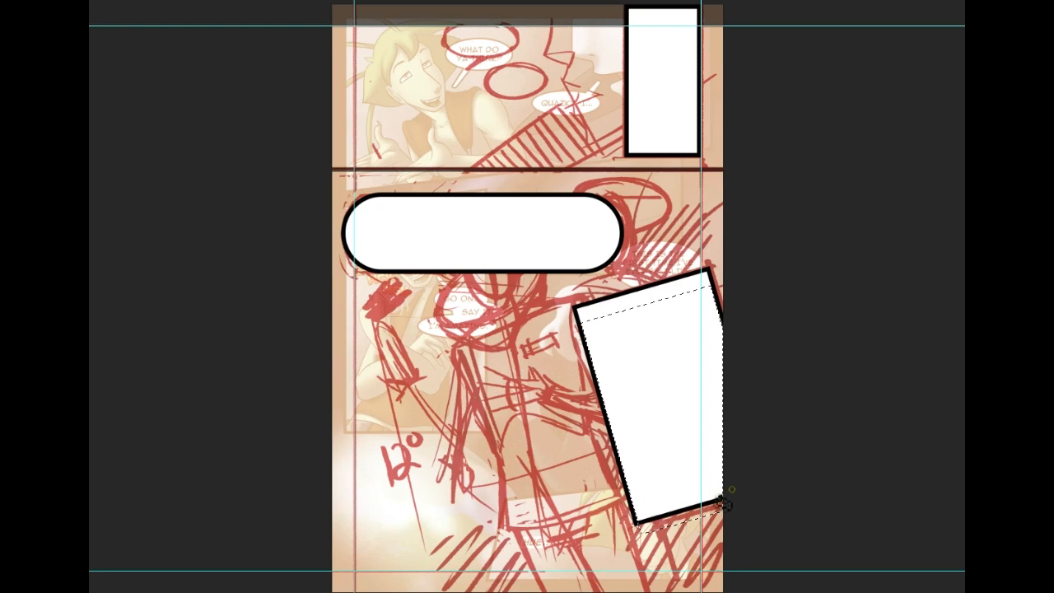
left_click_drag(724, 496, 723, 459)
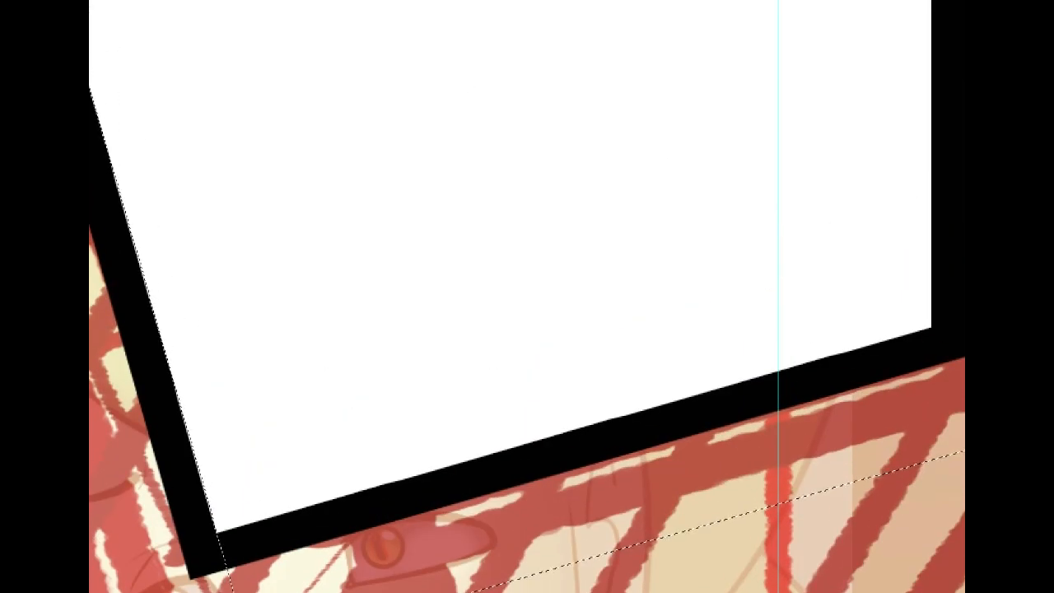
Step: Choose a round brush preset with 100% hardness for working on the tilted panel's border
right_click(165, 277)
left_click(158, 202)
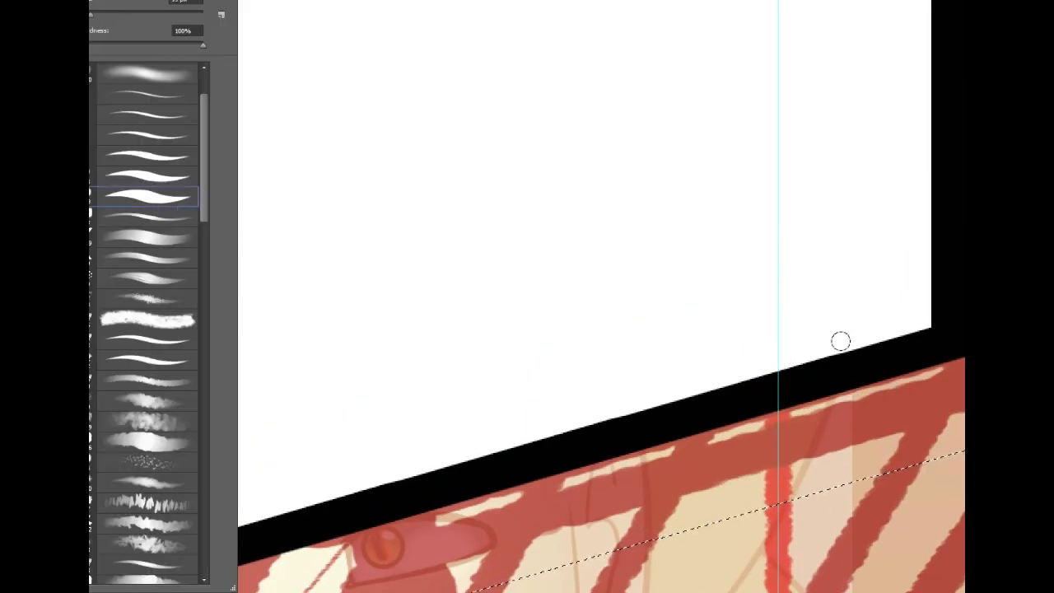
left_click(511, 338)
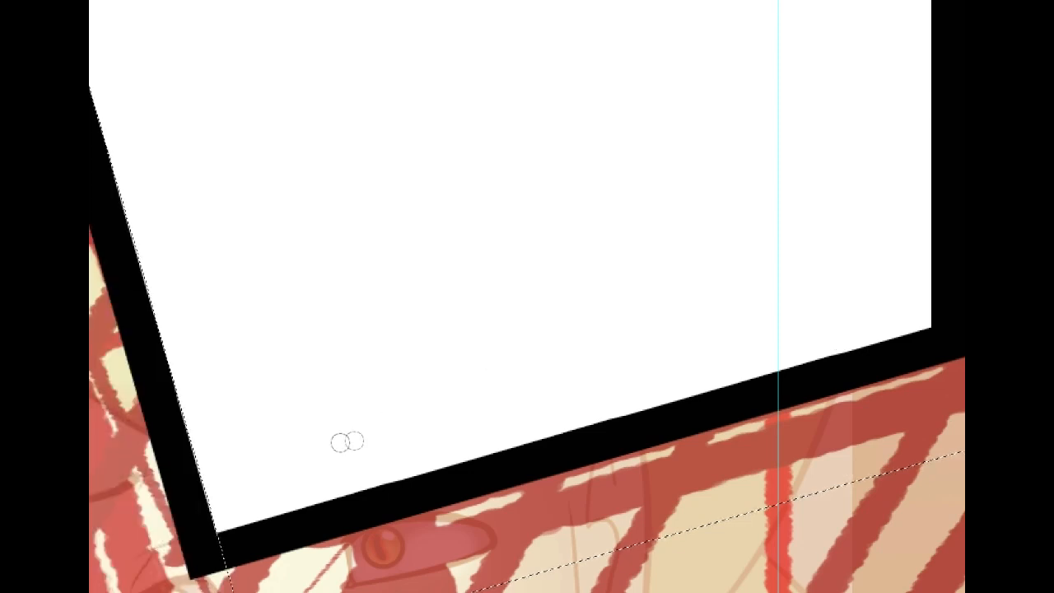